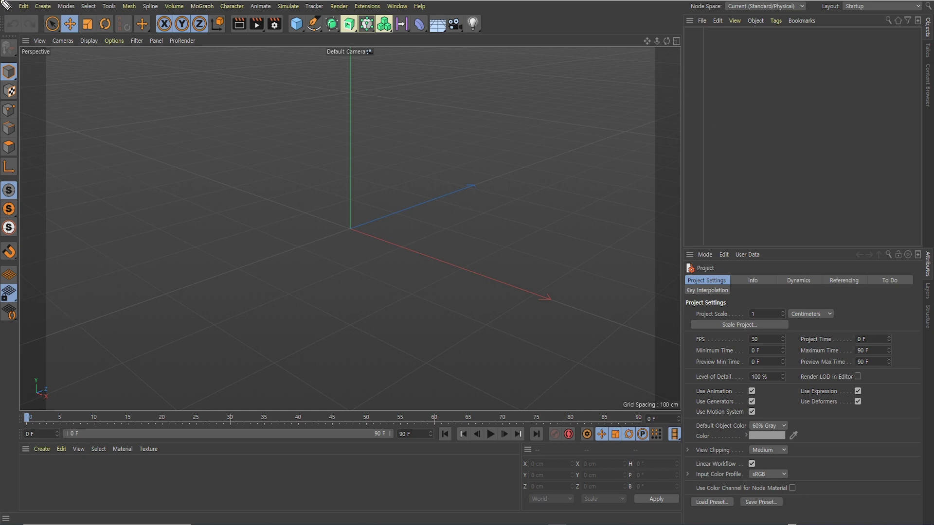
{"action": "mouse_move", "coordinate": [3, 10]}
{"action": "left_mouse_down"}
{"action": "mouse_move", "coordinate": [401, 15]}
{"action": "mouse_move", "coordinate": [458, 1]}
{"action": "left_mouse_up"}
{"action": "left_click", "coordinate": [8, 6]}
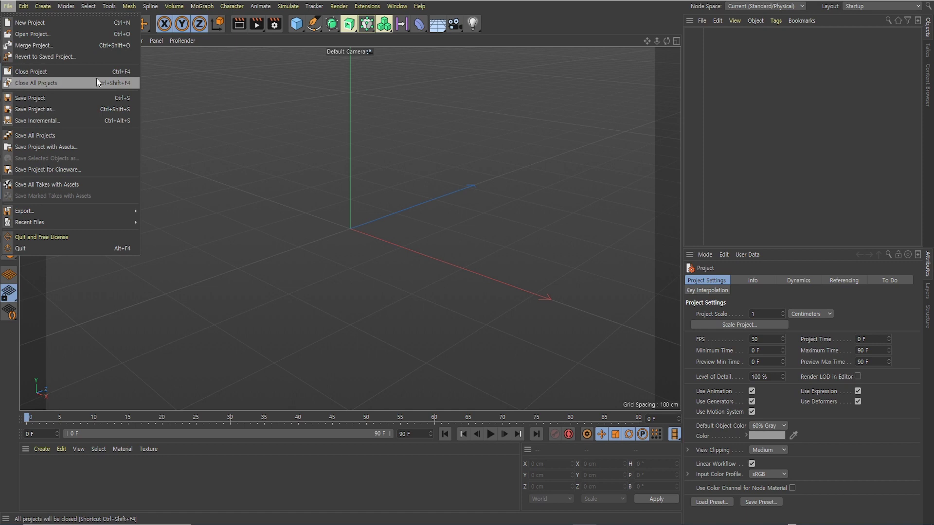
{"action": "left_click", "coordinate": [165, 80]}
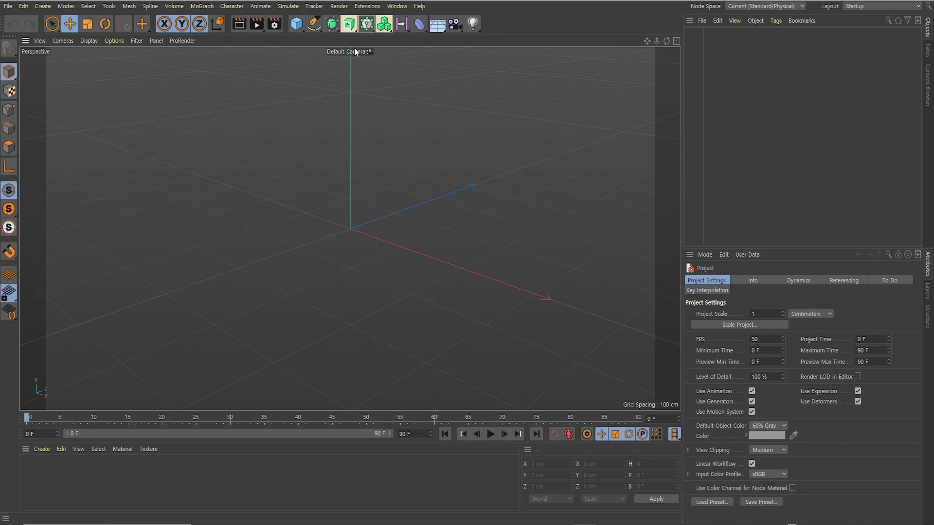
- Add a default cube to the scene and create a second, empty project
{"action": "left_click", "coordinate": [296, 23]}
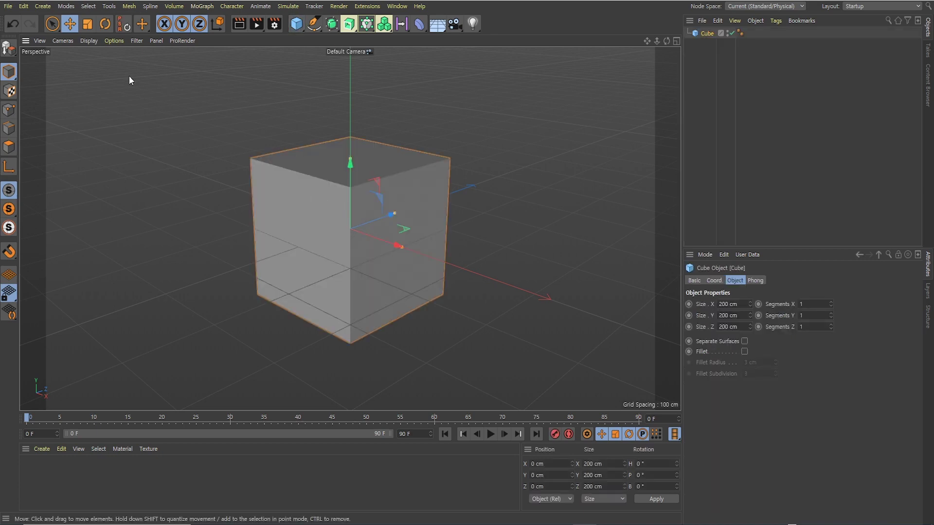
{"action": "left_click", "coordinate": [8, 11]}
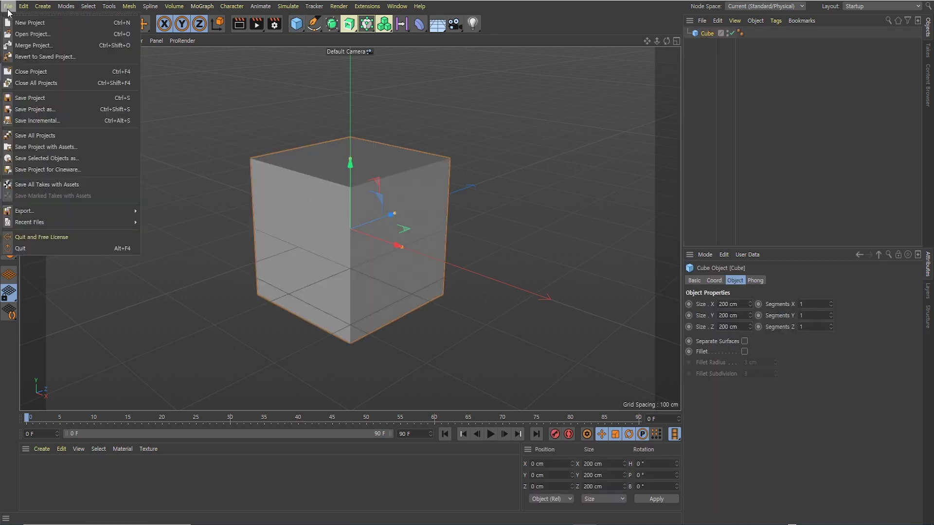
{"action": "left_click", "coordinate": [31, 25]}
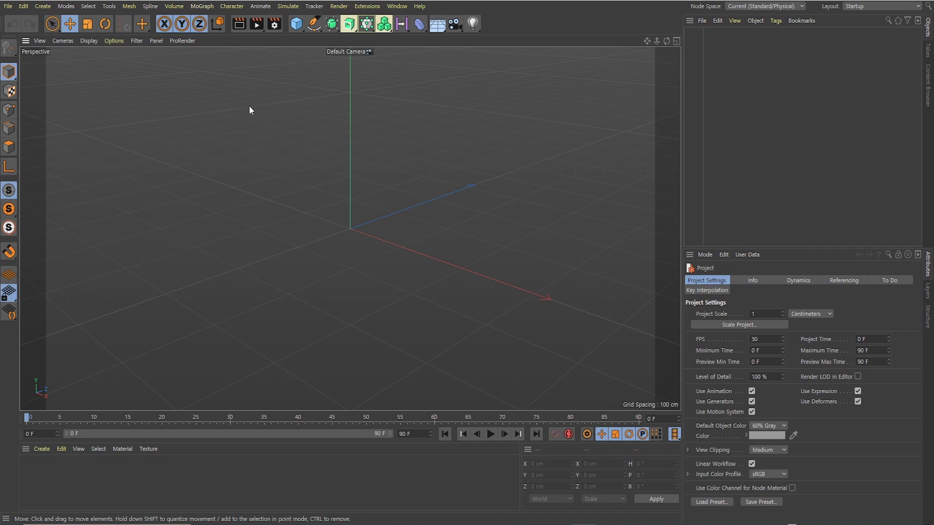
- Add a default cone to the new project
{"action": "left_click", "coordinate": [298, 24]}
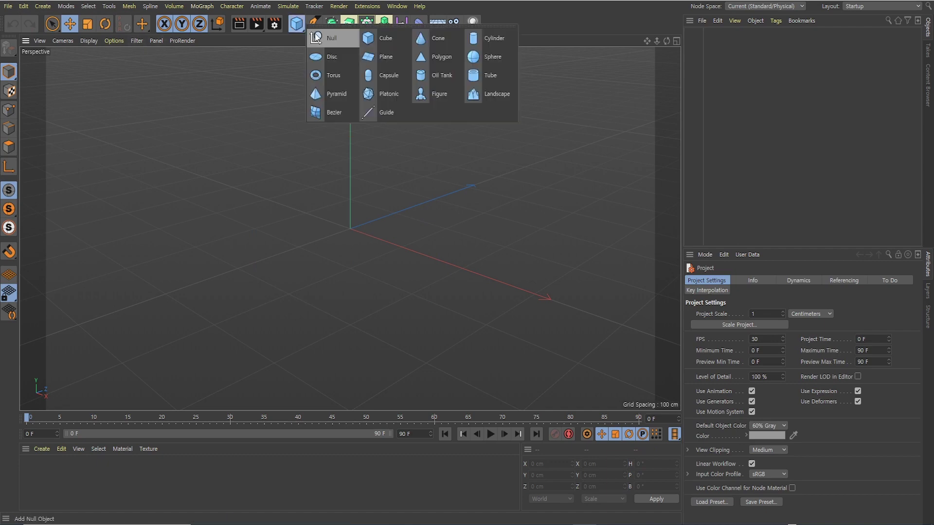
{"action": "left_click", "coordinate": [440, 38]}
{"action": "left_click_drag", "start_coordinate": [388, 161], "coordinate": [410, 180], "text": "alt"}
{"action": "scroll", "coordinate": [395, 188], "scroll_direction": "up", "scroll_amount": 3}
{"action": "scroll", "coordinate": [395, 189], "scroll_direction": "down", "scroll_amount": 3}
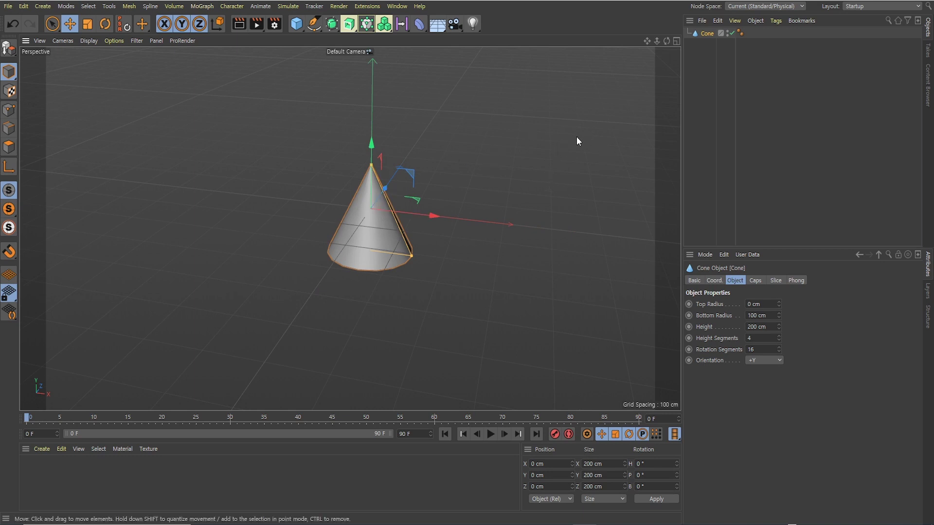
{"action": "left_click_drag", "start_coordinate": [431, 214], "coordinate": [520, 138], "text": "alt"}
{"action": "left_click", "coordinate": [463, 166]}
{"action": "left_click", "coordinate": [379, 252]}
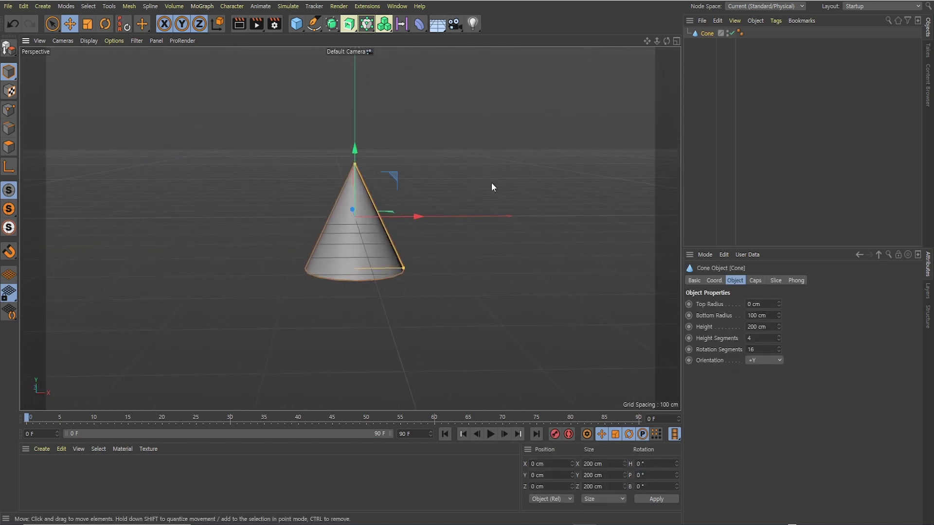
{"action": "left_click_drag", "start_coordinate": [470, 177], "coordinate": [428, 218], "text": "alt"}
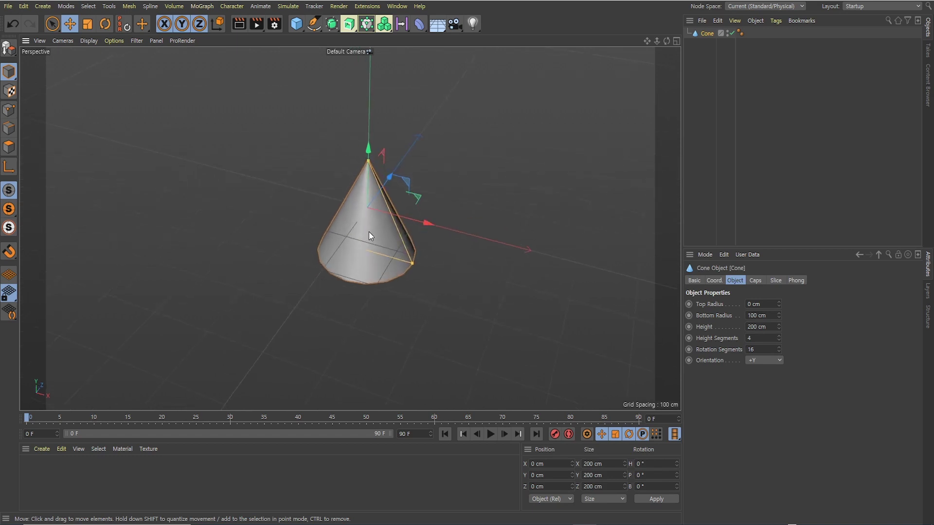
- Copy the cone into the Untitled 1 project that contains the cube
{"action": "left_click", "coordinate": [397, 7]}
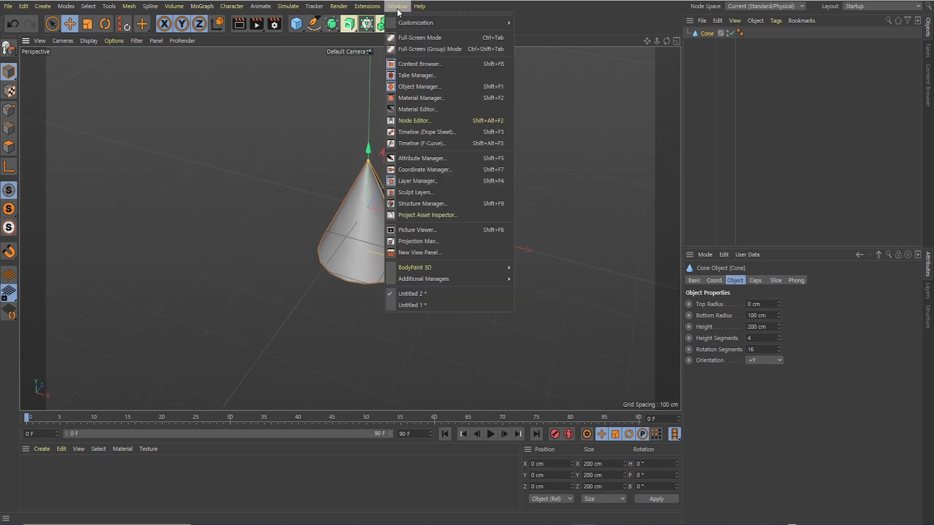
{"action": "left_click", "coordinate": [413, 306]}
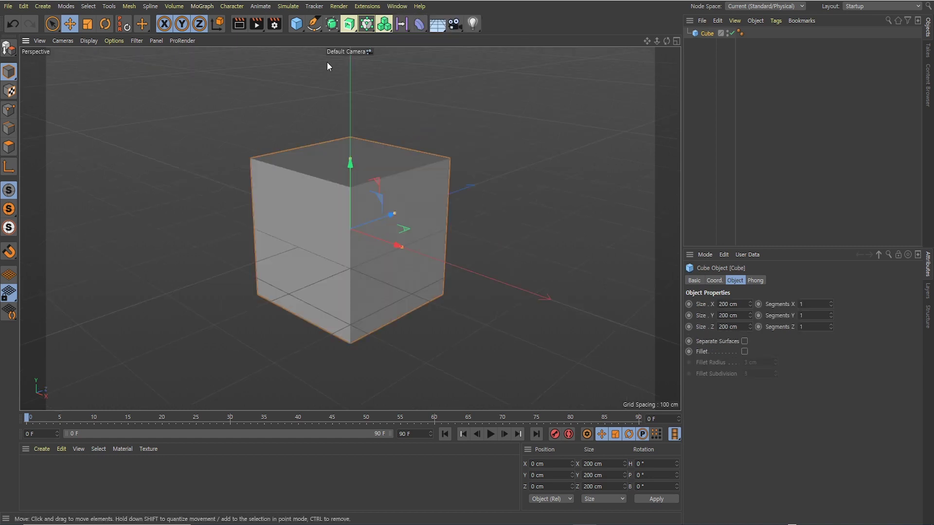
{"action": "left_click", "coordinate": [521, 251]}
{"action": "key", "text": "ctrl+v"}
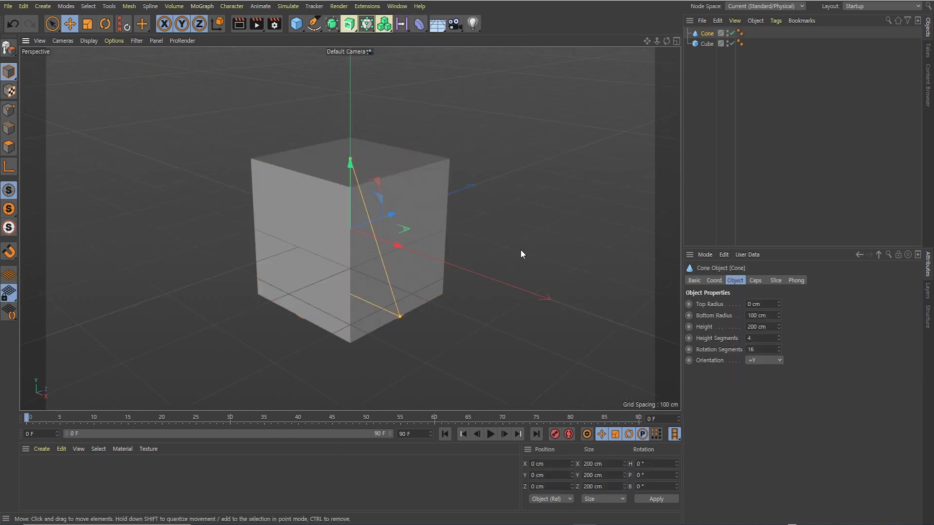
- Move the pasted cone along the X axis to about 220 cm, beside the cube
{"action": "scroll", "coordinate": [410, 232], "scroll_direction": "down", "scroll_amount": 3}
{"action": "left_click_drag", "start_coordinate": [375, 222], "coordinate": [486, 248]}
{"action": "left_click_drag", "start_coordinate": [486, 248], "coordinate": [409, 261], "text": "alt"}
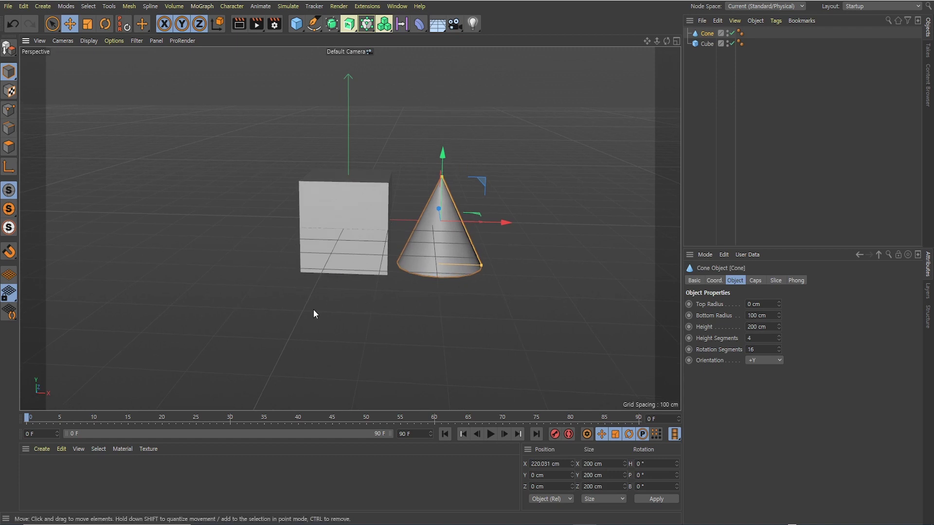
{"action": "left_click_drag", "start_coordinate": [465, 219], "coordinate": [396, 253], "text": "alt"}
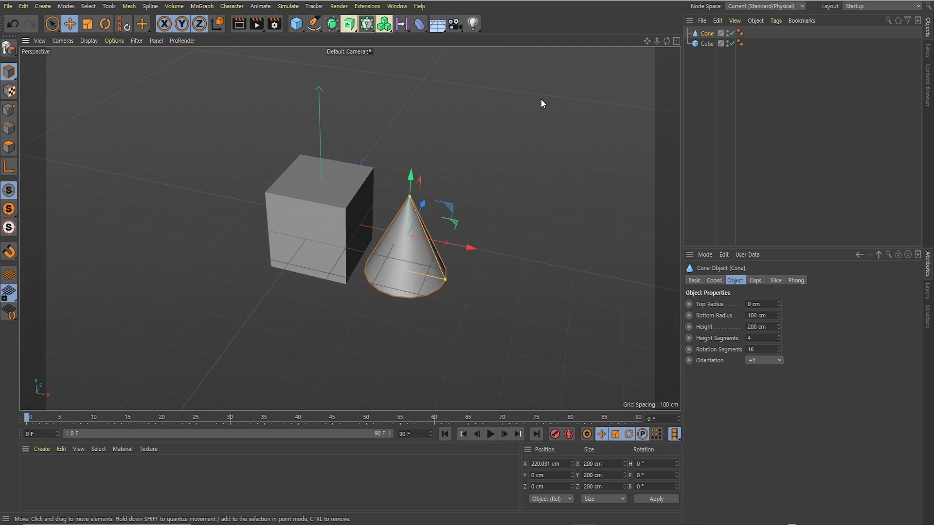
{"action": "left_click_drag", "start_coordinate": [467, 195], "coordinate": [460, 194], "text": "alt"}
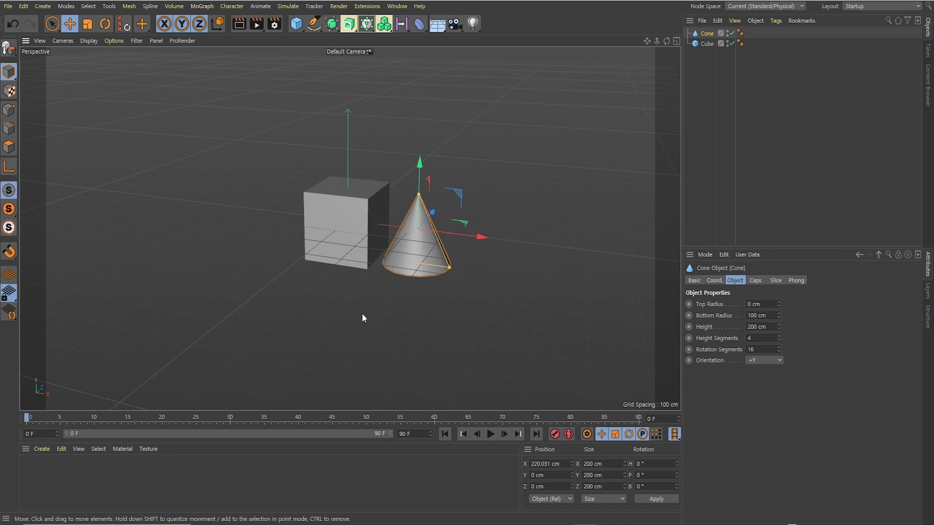
- Add a default cylinder and move it along X to about -274 cm, on the cube's other side
{"action": "left_click", "coordinate": [342, 214]}
{"action": "left_click", "coordinate": [296, 23]}
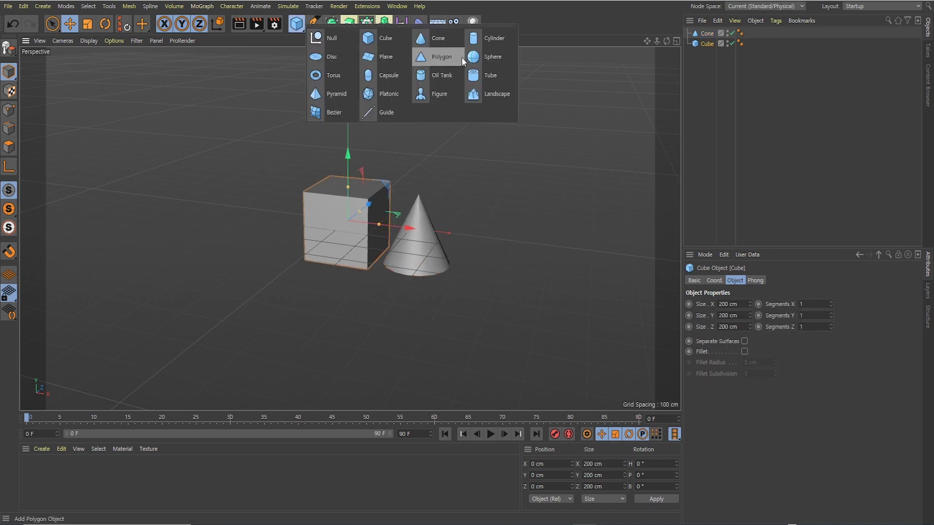
{"action": "left_click", "coordinate": [477, 39]}
{"action": "left_click_drag", "start_coordinate": [407, 230], "coordinate": [309, 240]}
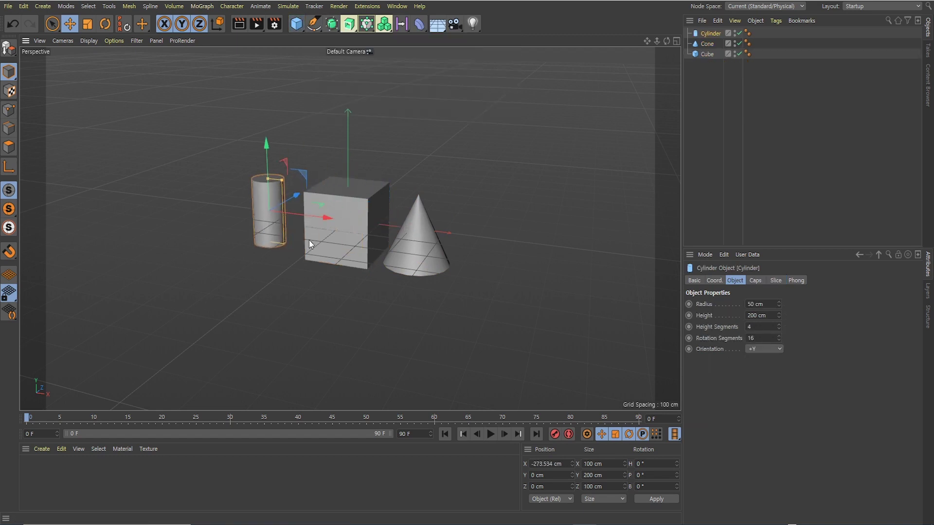
- Copy the cylinder, cone and cube together into the Untitled 2 project
{"action": "key", "text": "ctrl+a"}
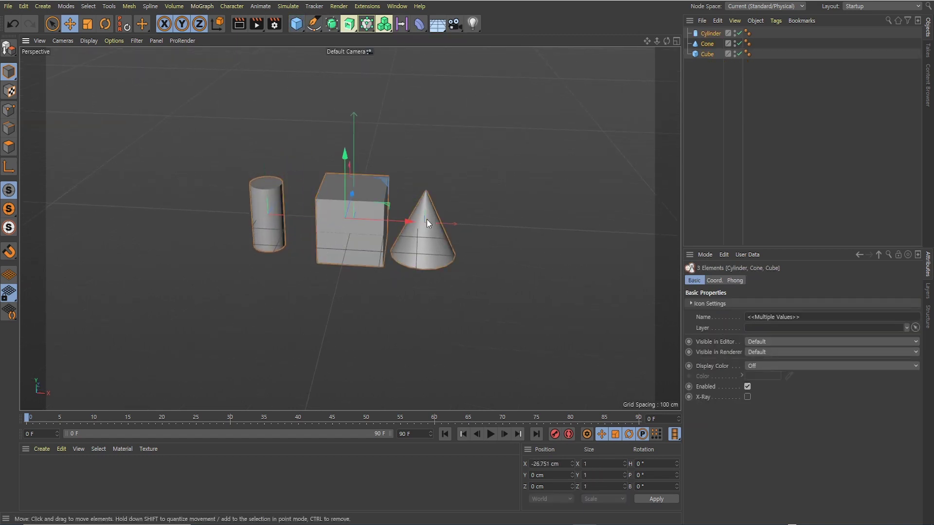
{"action": "left_click", "coordinate": [397, 6]}
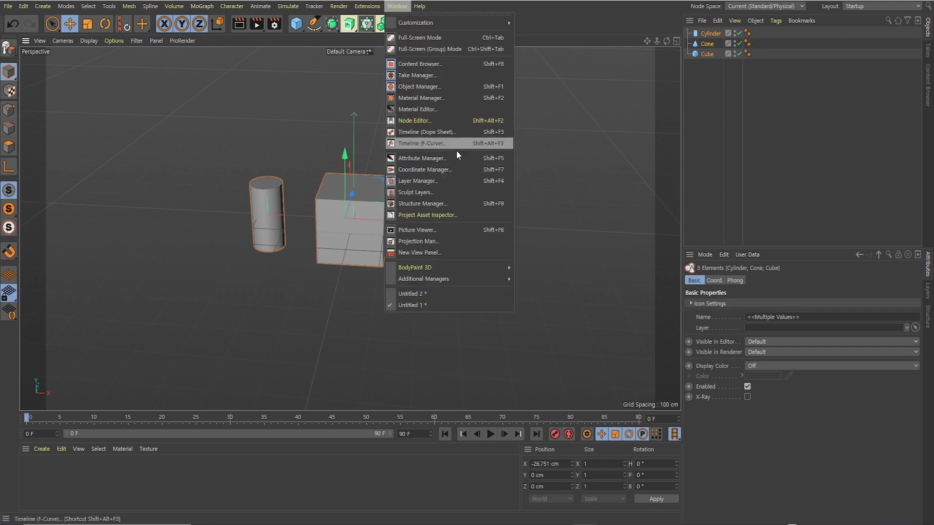
{"action": "left_click", "coordinate": [438, 294]}
{"action": "left_click", "coordinate": [515, 242]}
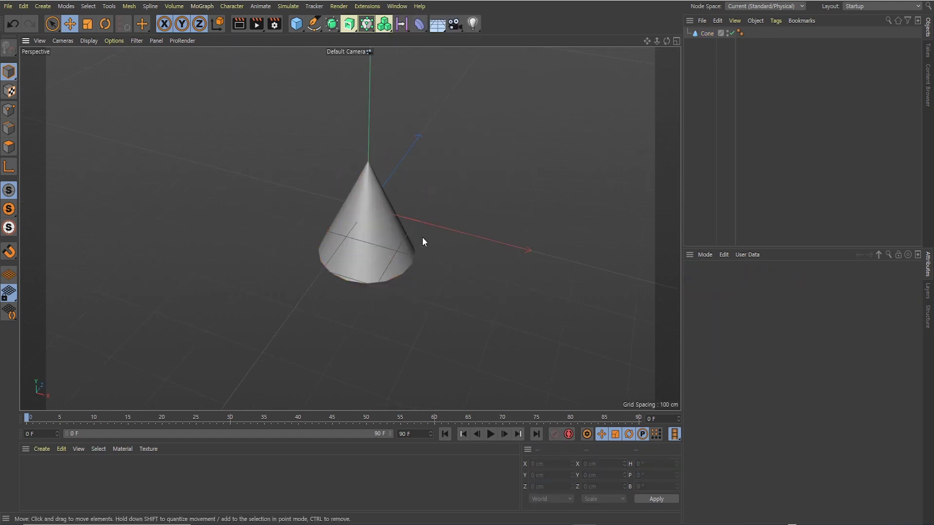
{"action": "key", "text": "ctrl+v"}
- Move the three pasted objects along Z to about 422 cm, behind the original cone, and deselect them
{"action": "left_click_drag", "start_coordinate": [378, 179], "coordinate": [454, 179]}
{"action": "scroll", "coordinate": [455, 179], "scroll_direction": "up", "scroll_amount": 5}
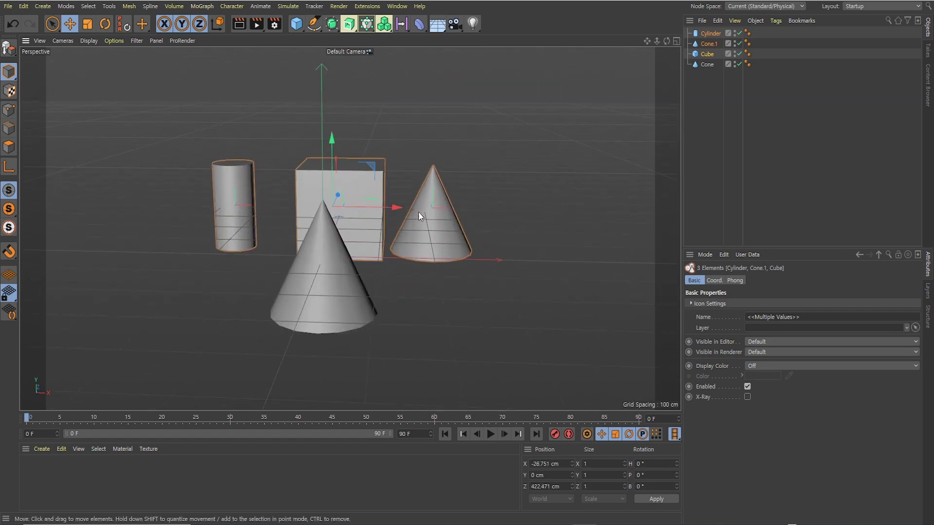
{"action": "left_click", "coordinate": [108, 95]}
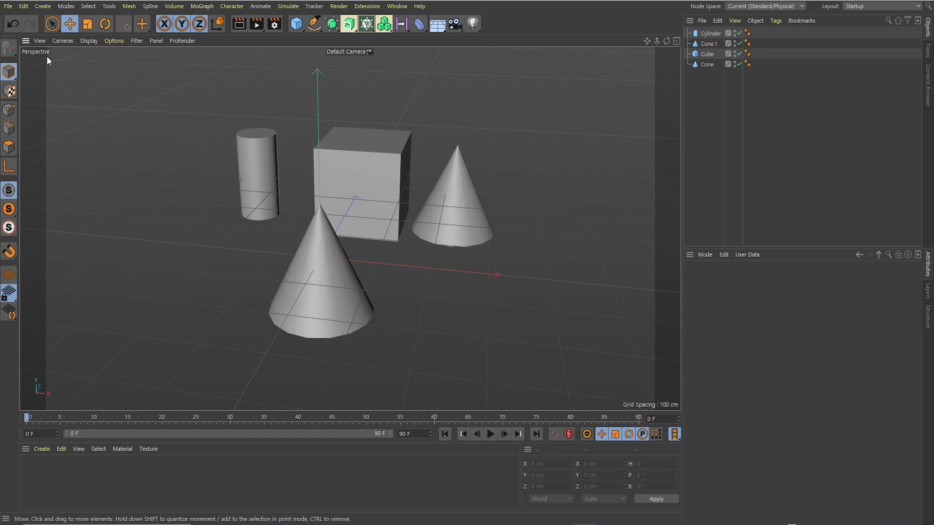
{"action": "left_click", "coordinate": [11, 10]}
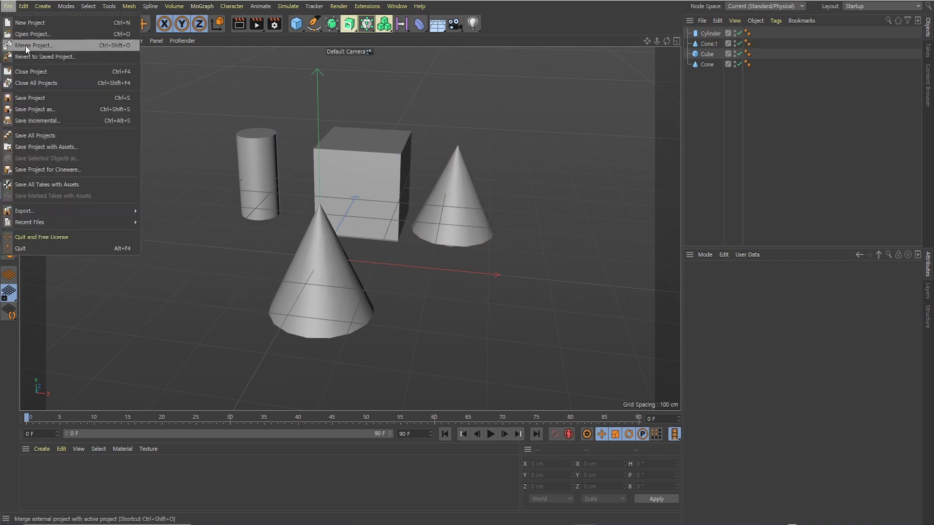
{"action": "mouse_move", "coordinate": [33, 221]}
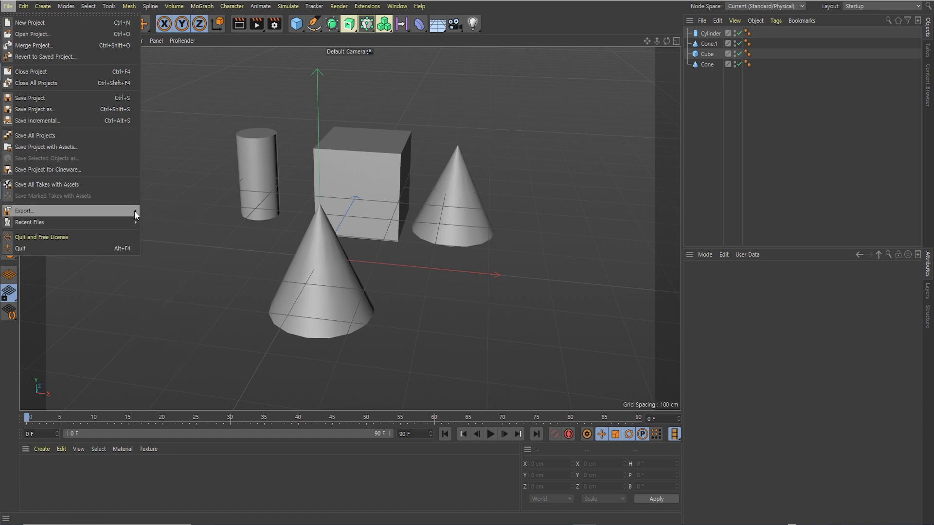
{"action": "mouse_move", "coordinate": [134, 211]}
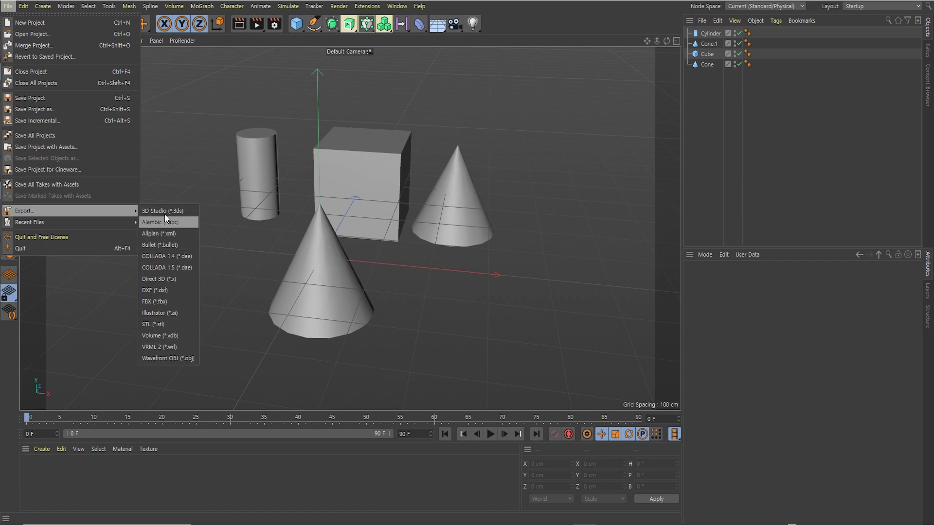
- Open the program preferences to view the Interface settings and close them without changes
{"action": "mouse_move", "coordinate": [22, 10]}
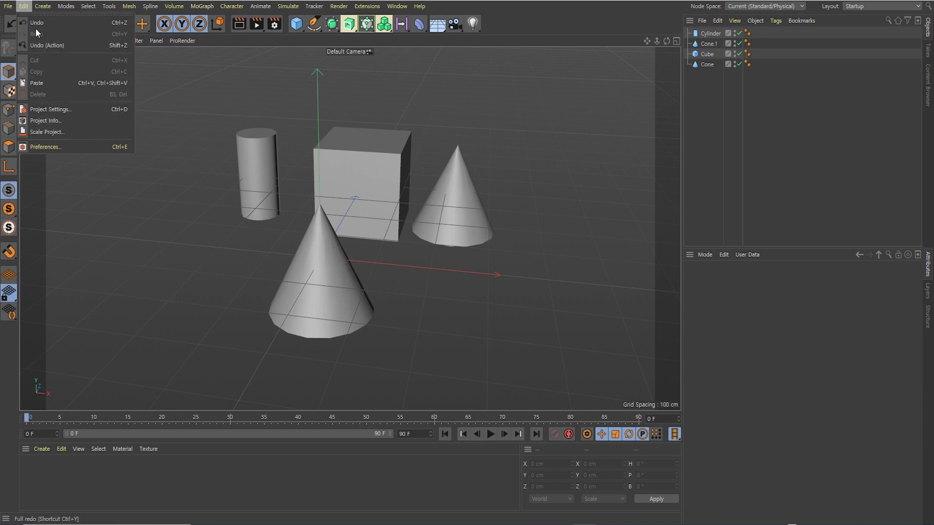
{"action": "left_click", "coordinate": [43, 148]}
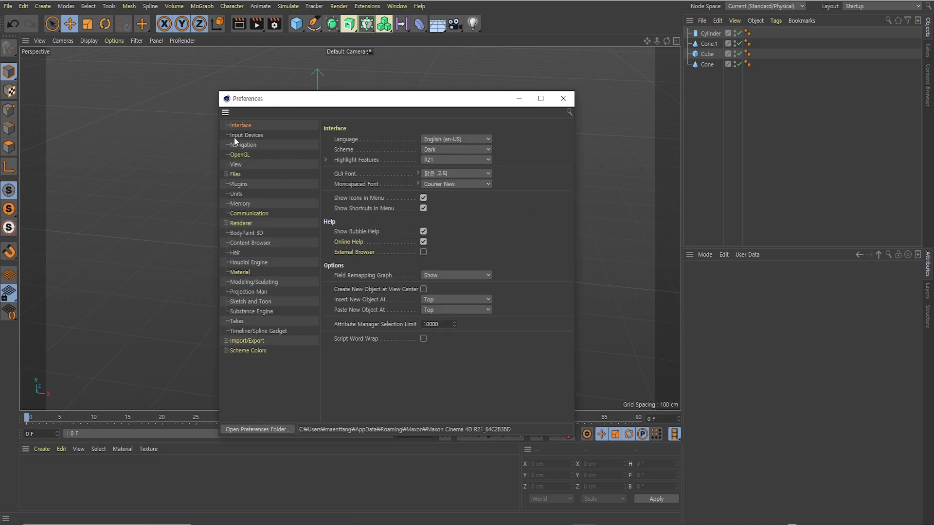
{"action": "left_click", "coordinate": [562, 99]}
- Review the categories of objects that can be created, including generators, fields, physical sky and XRef
{"action": "left_click", "coordinate": [43, 7]}
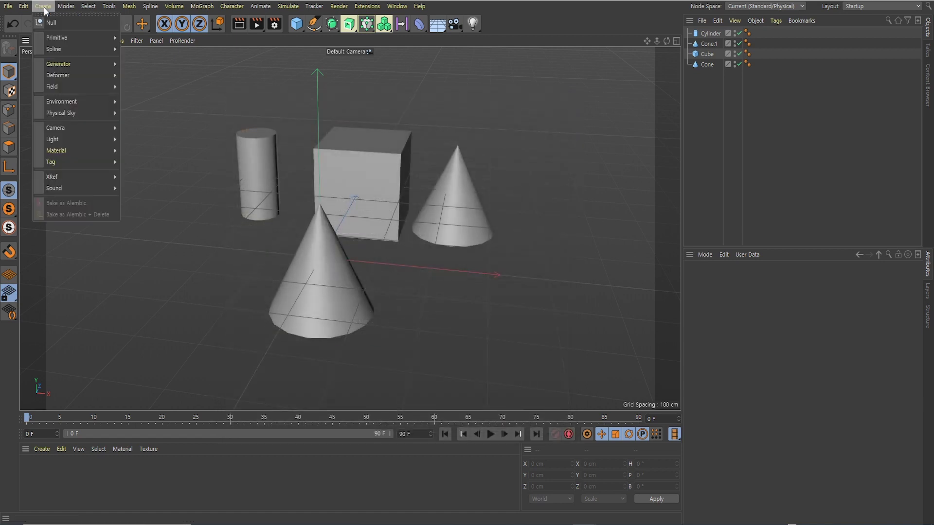
{"action": "mouse_move", "coordinate": [60, 67]}
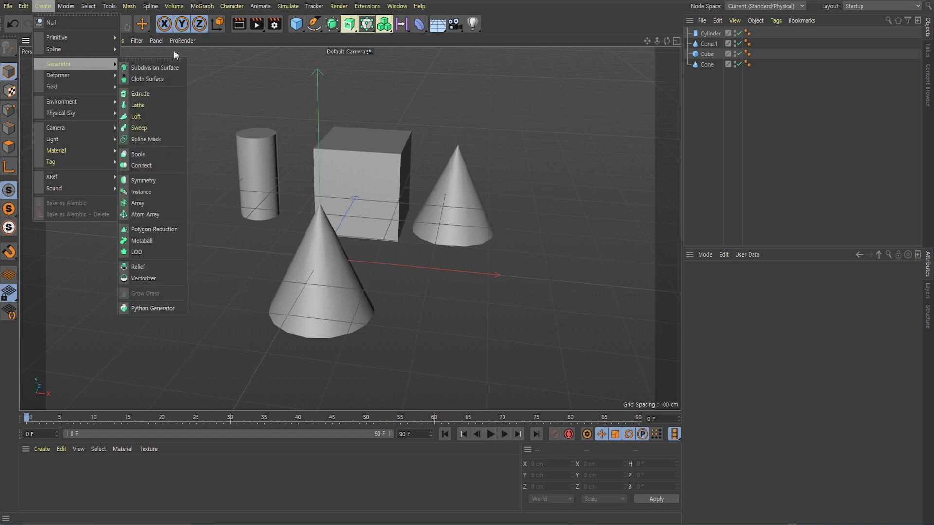
{"action": "mouse_move", "coordinate": [288, 6]}
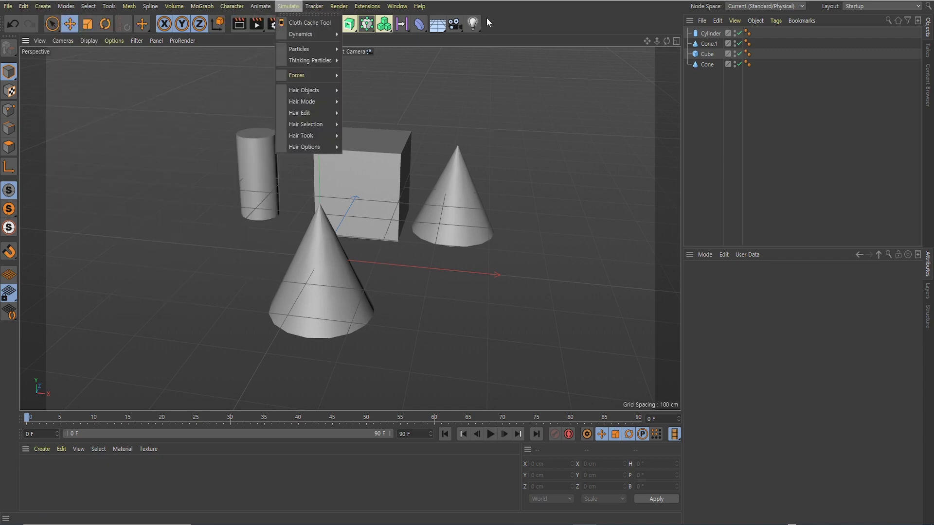
{"action": "mouse_move", "coordinate": [43, 6]}
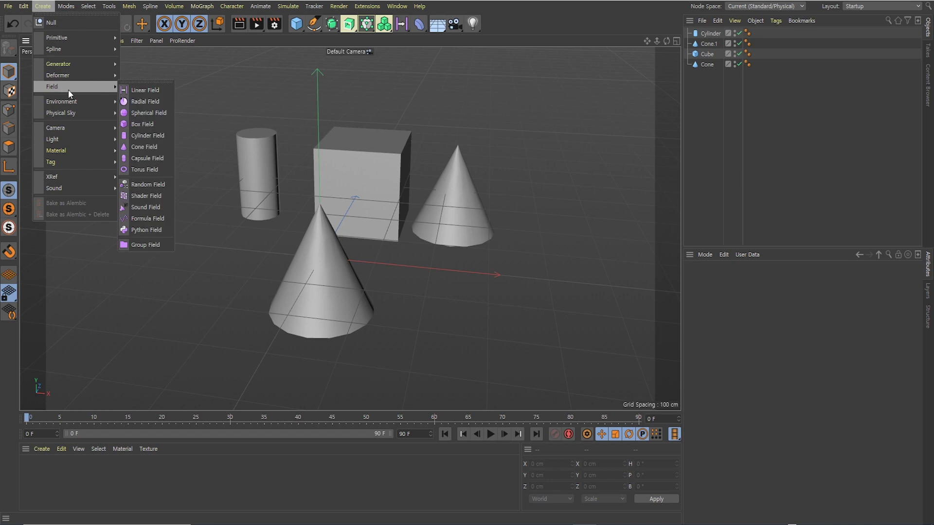
{"action": "mouse_move", "coordinate": [81, 103]}
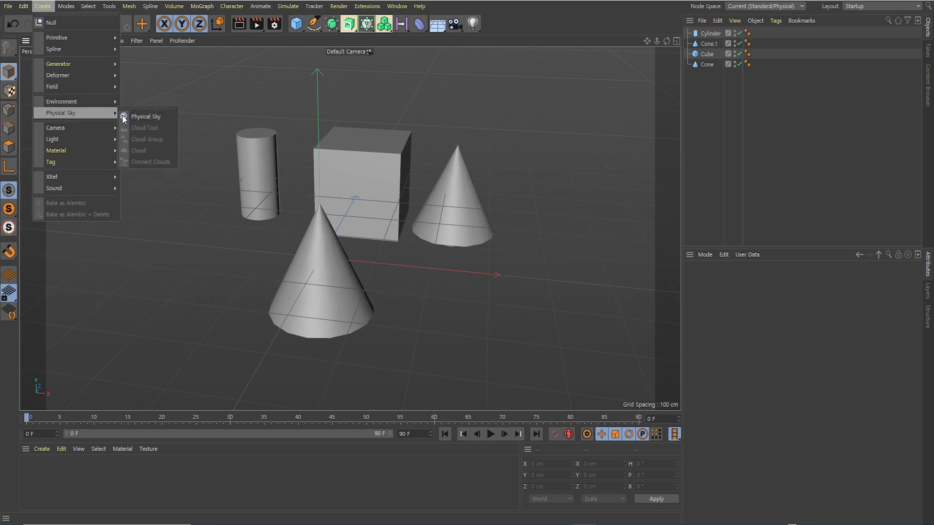
{"action": "mouse_move", "coordinate": [70, 127]}
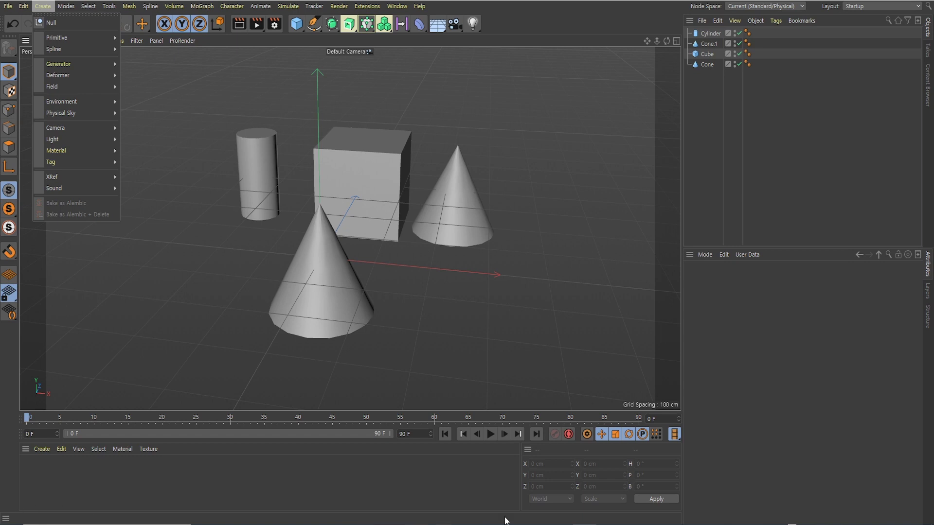
{"action": "mouse_move", "coordinate": [90, 161]}
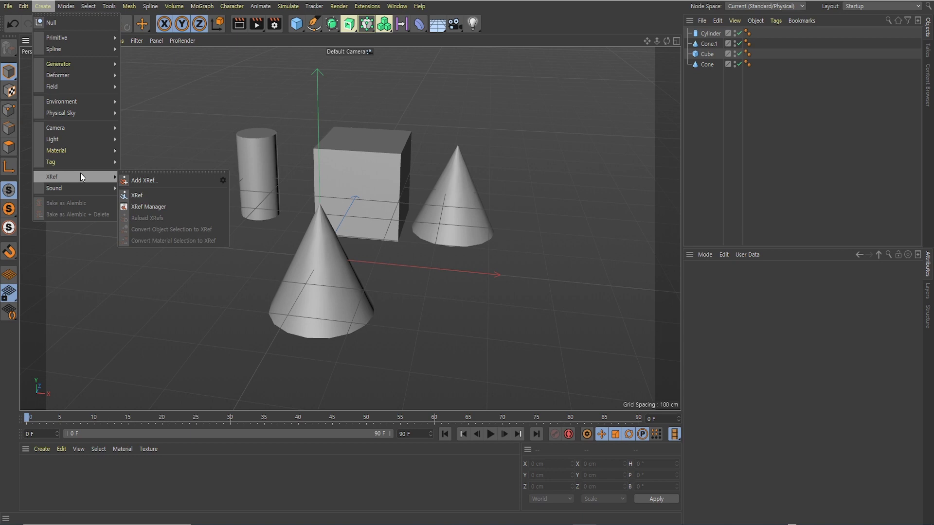
{"action": "left_click", "coordinate": [42, 6]}
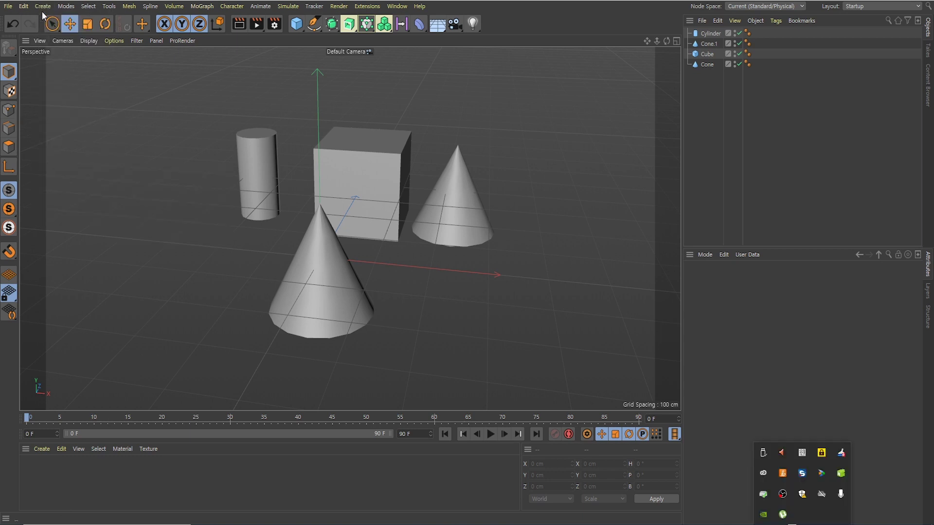
- Review the sound and generator object categories, tear off the generator list as a palette and dock it between the viewport and the object list
{"action": "left_click", "coordinate": [42, 7]}
{"action": "mouse_move", "coordinate": [63, 188]}
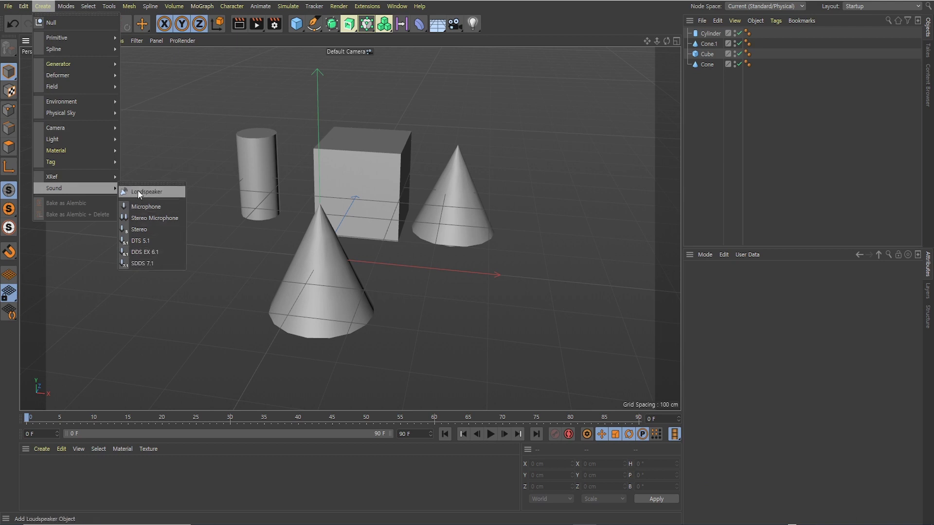
{"action": "mouse_move", "coordinate": [95, 191]}
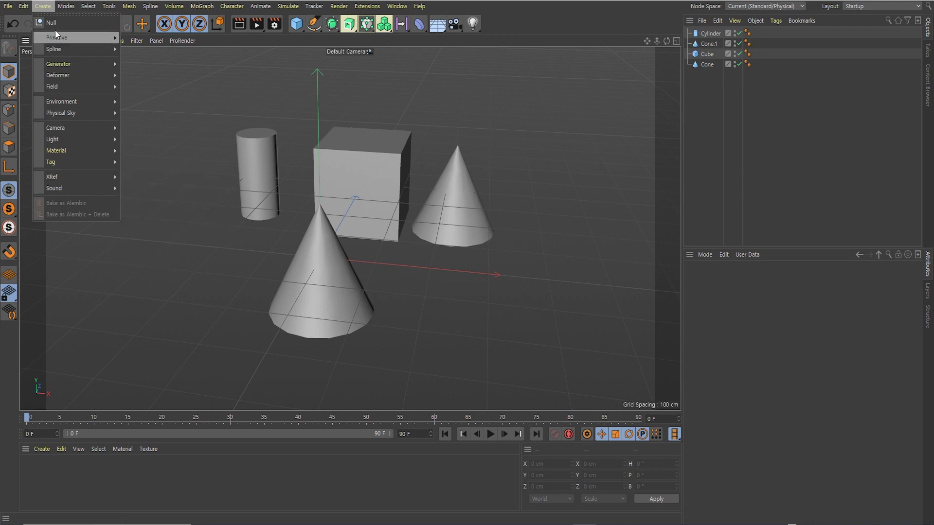
{"action": "mouse_move", "coordinate": [68, 66]}
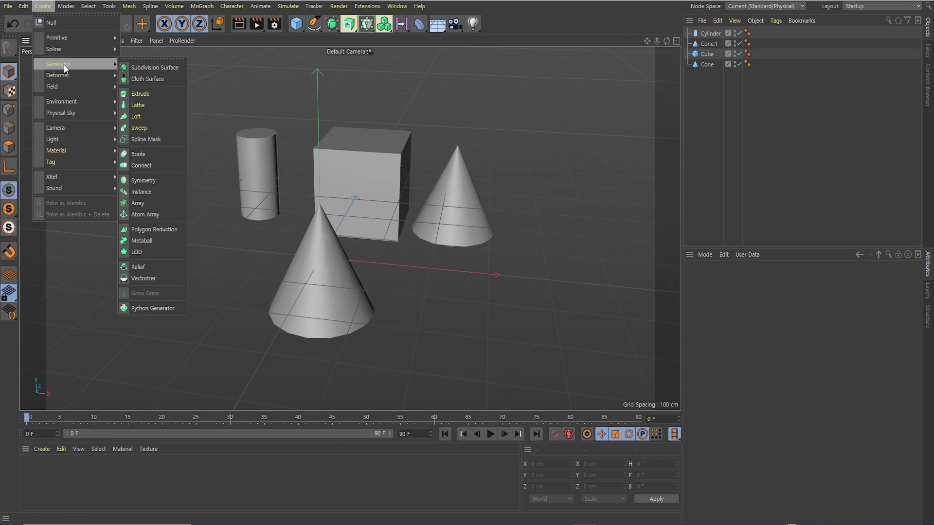
{"action": "left_click", "coordinate": [133, 60]}
{"action": "left_click_drag", "start_coordinate": [145, 54], "coordinate": [671, 119]}
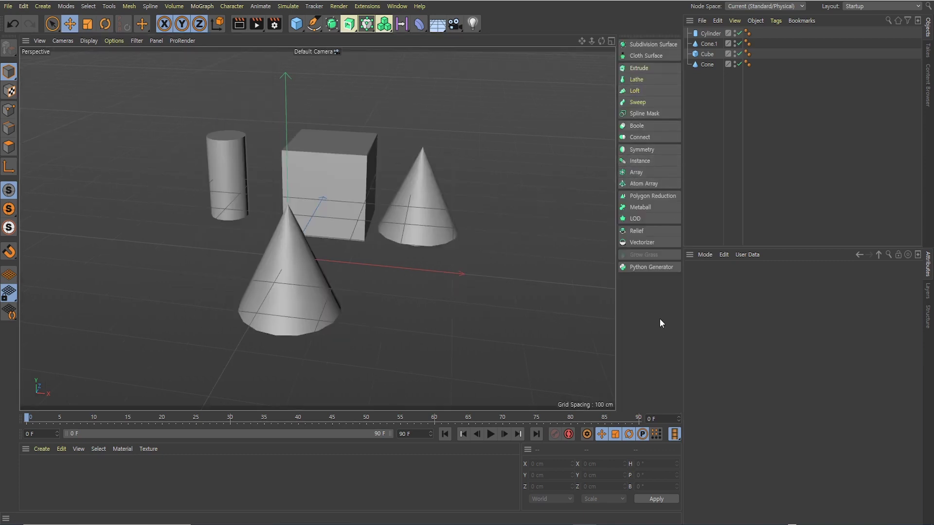
- Undock the generator palette and close it
{"action": "right_click", "coordinate": [633, 40]}
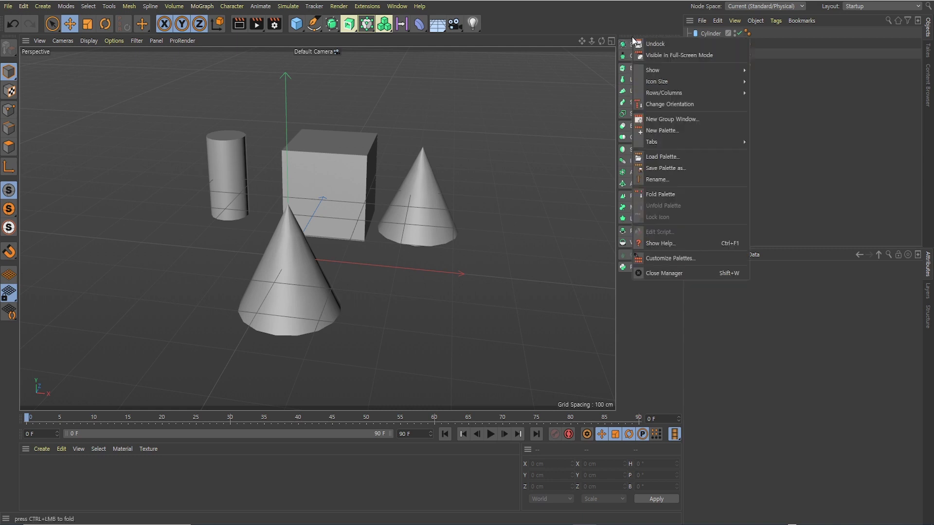
{"action": "left_click", "coordinate": [655, 44]}
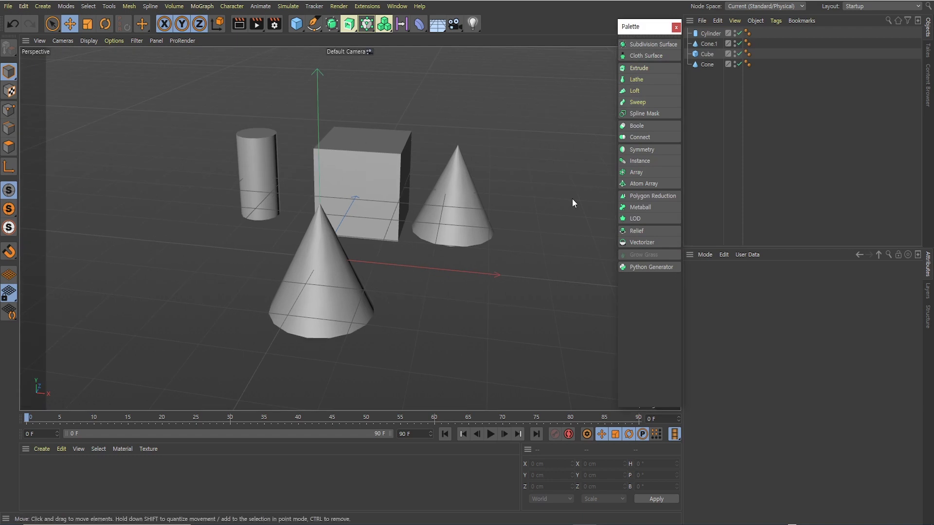
{"action": "left_click", "coordinate": [677, 27]}
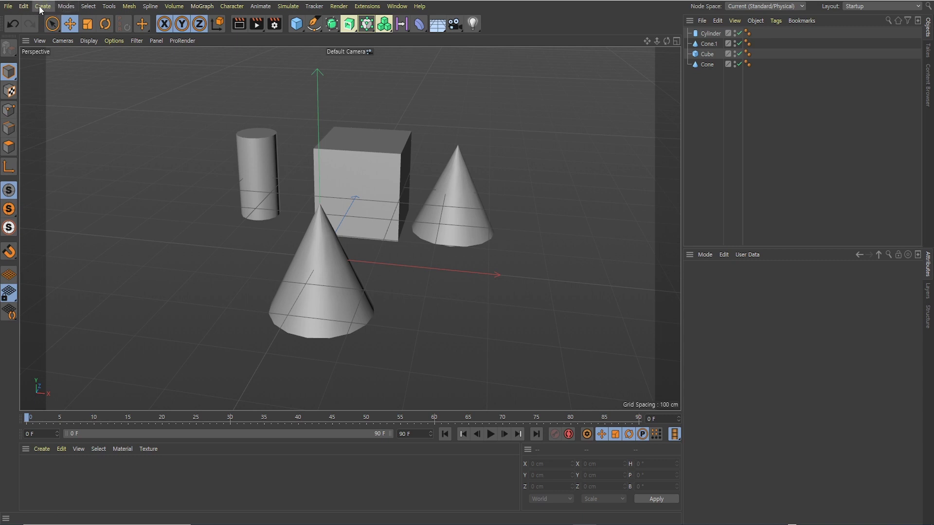
- Review the snapping, execution, viewport solo and workplane options among the mode commands
{"action": "left_click", "coordinate": [66, 7]}
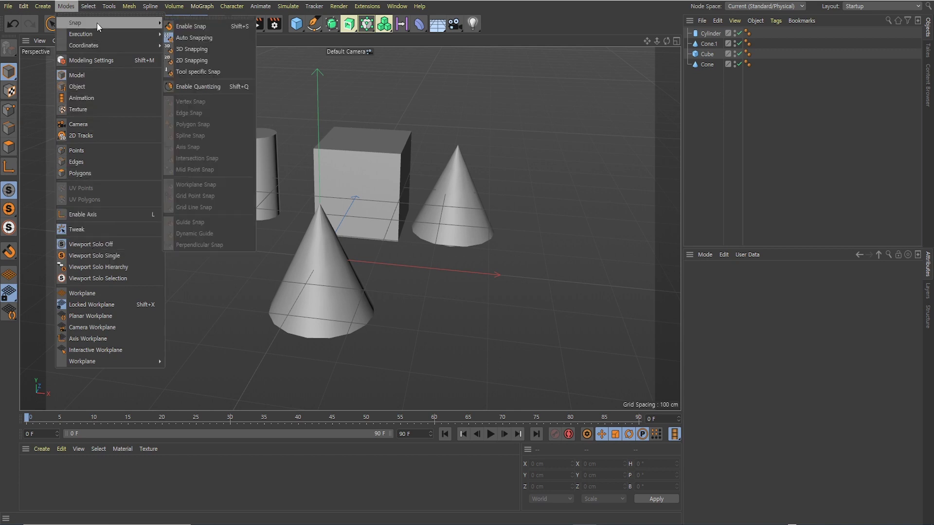
{"action": "mouse_move", "coordinate": [95, 34]}
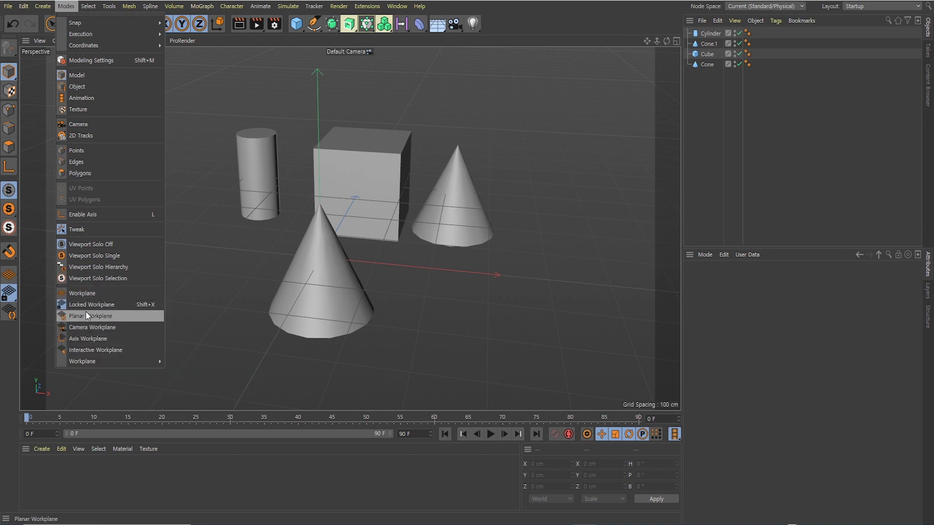
{"action": "left_click", "coordinate": [193, 134]}
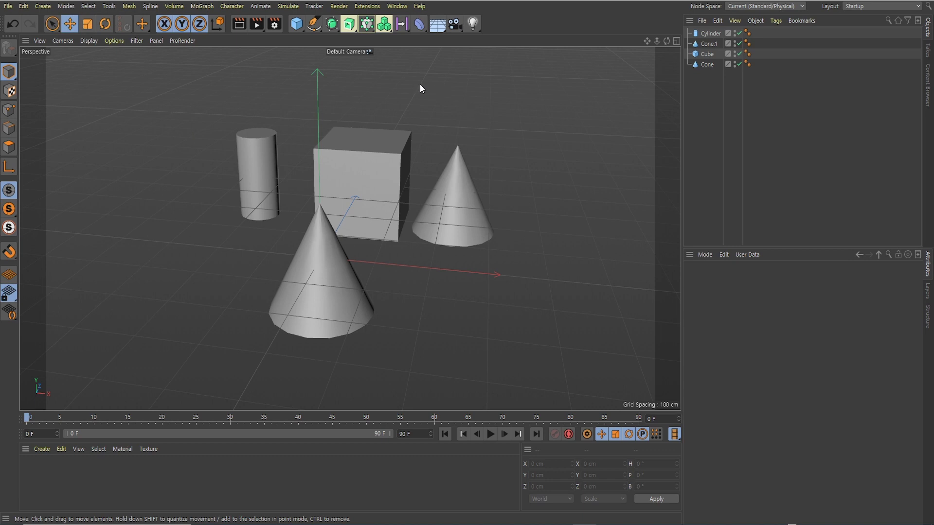
- Open the Customize Commands window, look through the command list with its assigned shortcuts, and close it without changes
{"action": "left_click", "coordinate": [398, 6]}
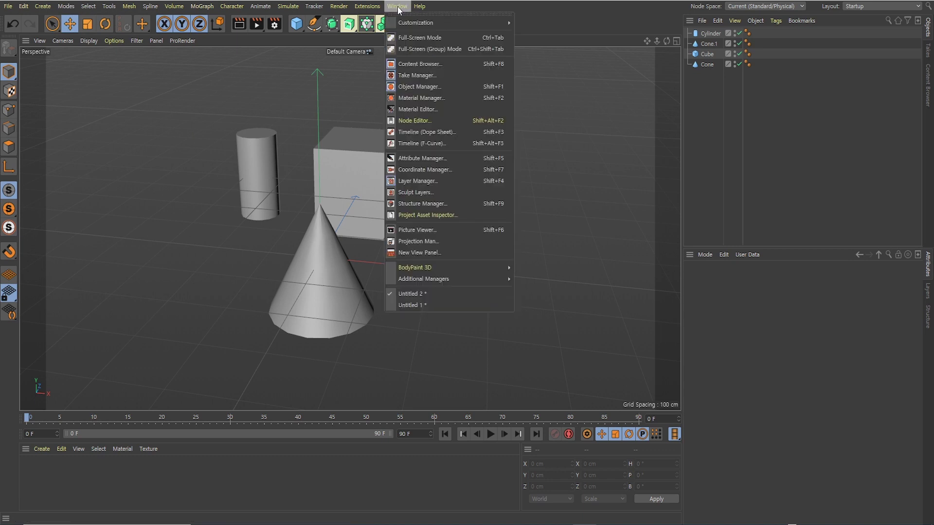
{"action": "mouse_move", "coordinate": [424, 23]}
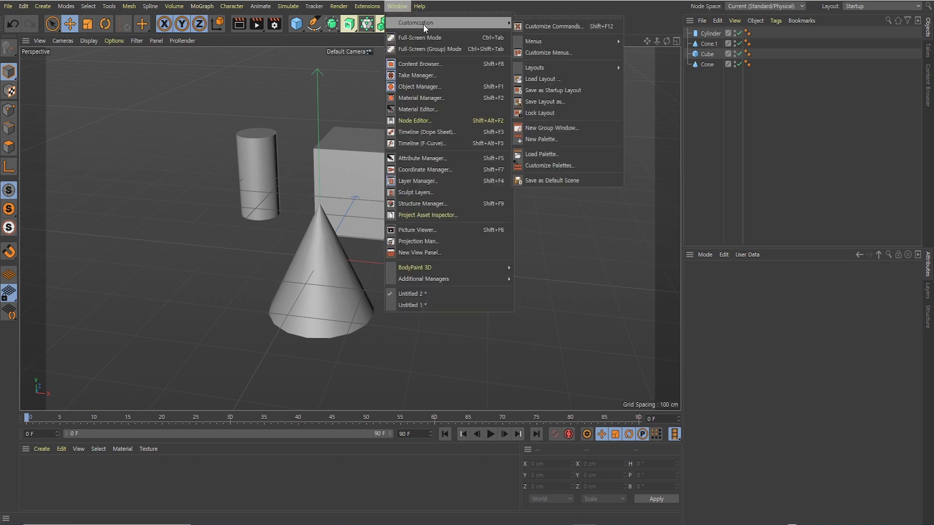
{"action": "left_click", "coordinate": [554, 25]}
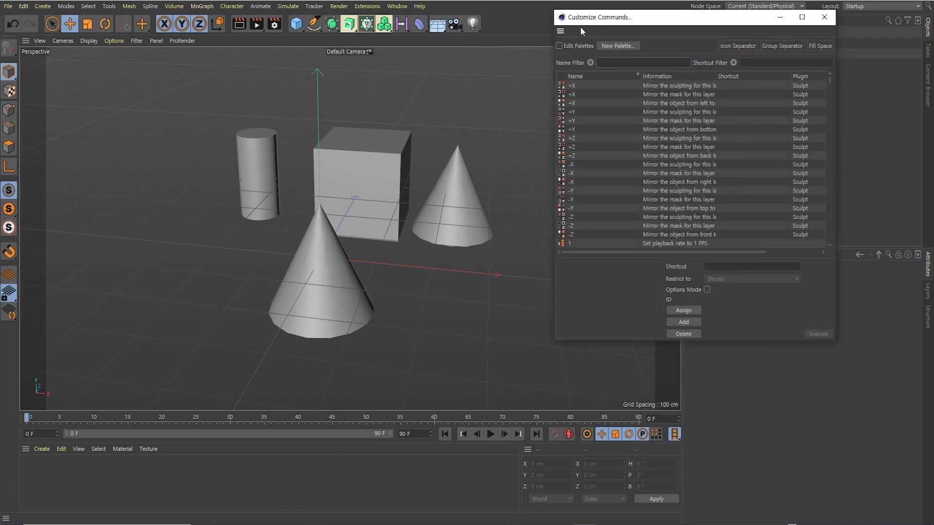
{"action": "scroll", "coordinate": [662, 103], "scroll_direction": "down", "scroll_amount": 10}
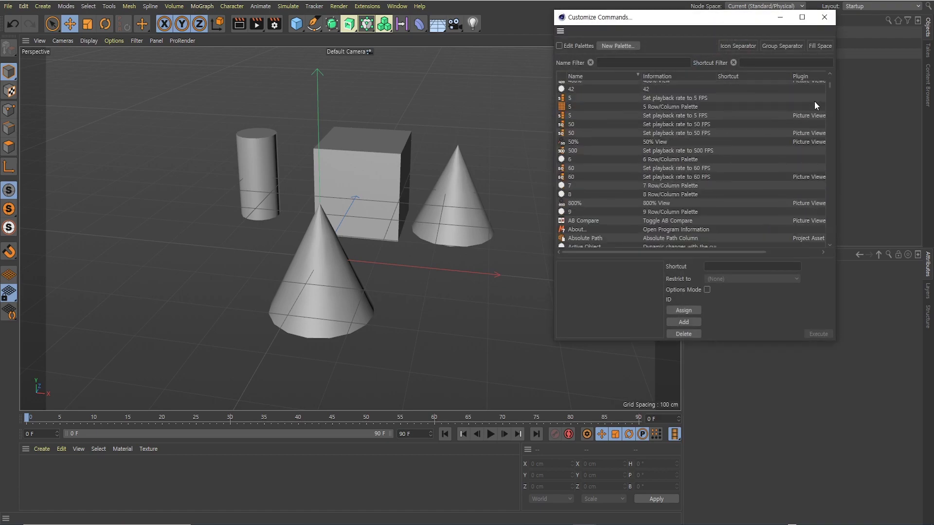
{"action": "mouse_move", "coordinate": [832, 84]}
{"action": "left_mouse_down"}
{"action": "mouse_move", "coordinate": [840, 202]}
{"action": "mouse_move", "coordinate": [831, 243]}
{"action": "mouse_move", "coordinate": [831, 77]}
{"action": "left_mouse_up"}
{"action": "scroll", "coordinate": [726, 142], "scroll_direction": "down", "scroll_amount": 10}
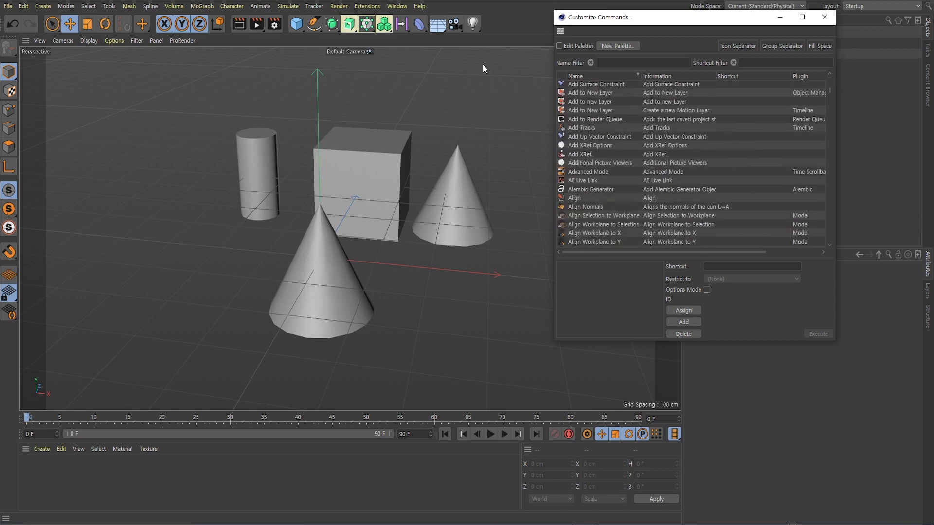
{"action": "scroll", "coordinate": [603, 130], "scroll_direction": "down", "scroll_amount": 15}
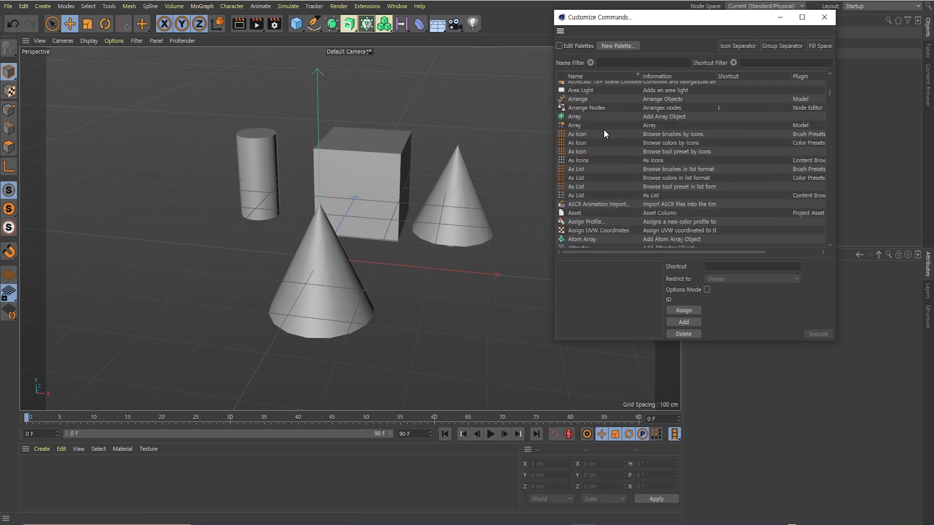
{"action": "scroll", "coordinate": [604, 130], "scroll_direction": "down", "scroll_amount": 15}
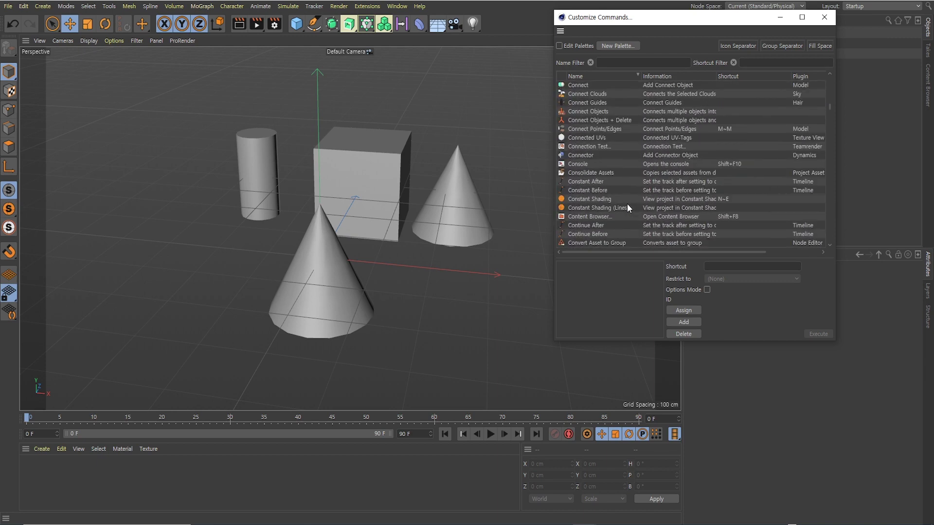
{"action": "scroll", "coordinate": [627, 205], "scroll_direction": "down", "scroll_amount": 15}
{"action": "scroll", "coordinate": [627, 207], "scroll_direction": "down", "scroll_amount": 6}
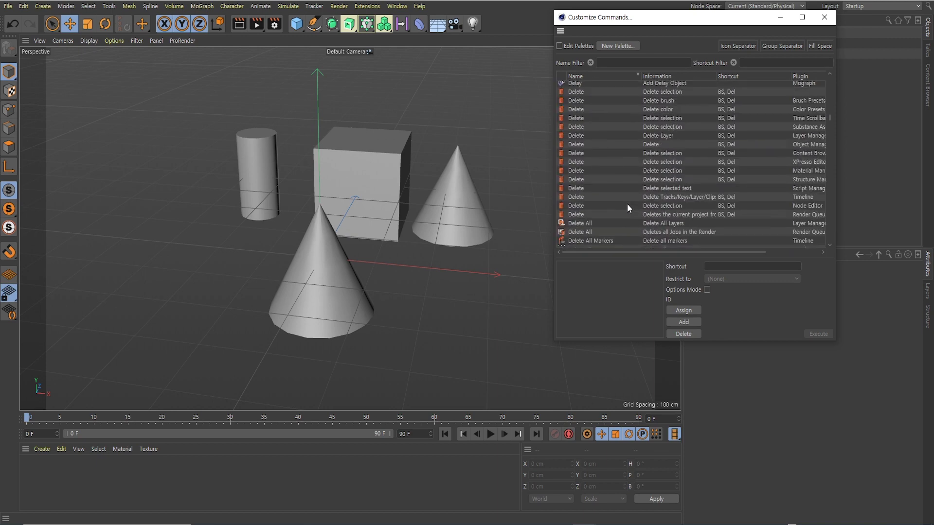
{"action": "scroll", "coordinate": [649, 200], "scroll_direction": "down", "scroll_amount": 12}
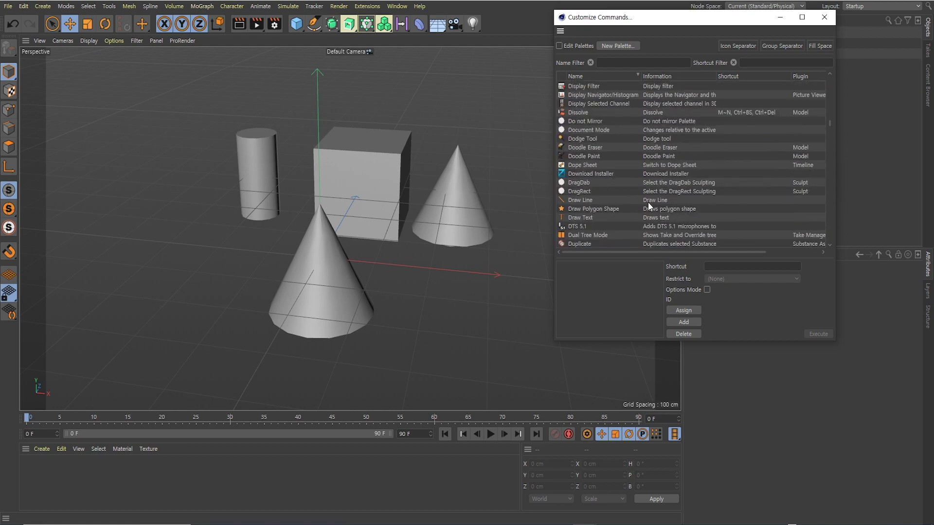
{"action": "scroll", "coordinate": [678, 209], "scroll_direction": "down", "scroll_amount": 12}
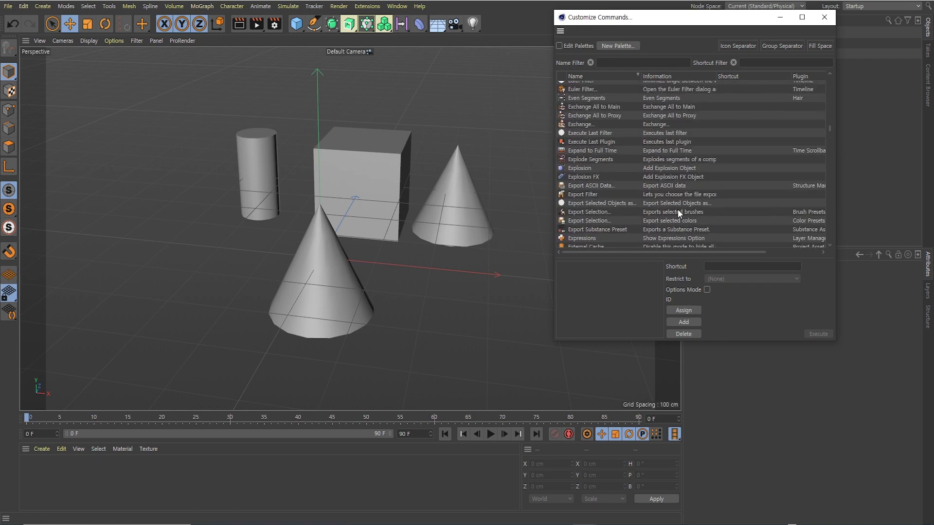
{"action": "scroll", "coordinate": [677, 206], "scroll_direction": "down", "scroll_amount": 6}
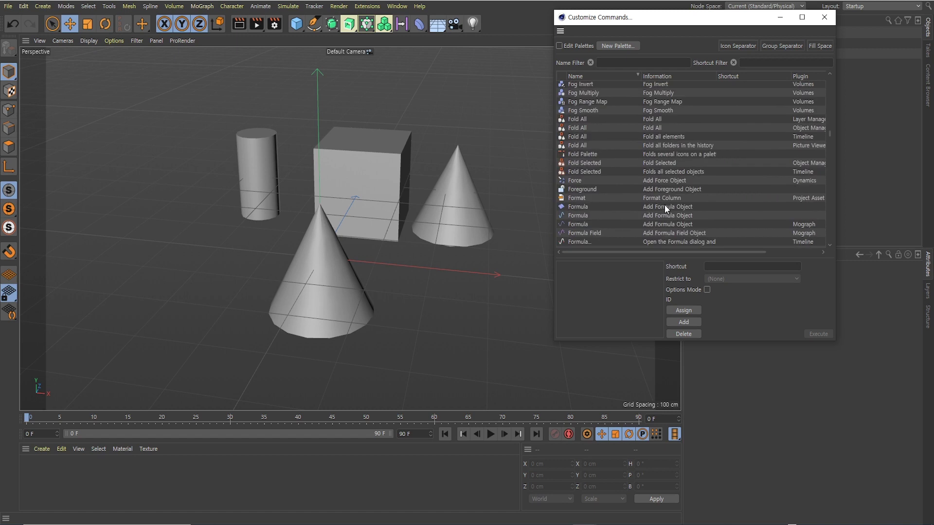
{"action": "left_click", "coordinate": [825, 19]}
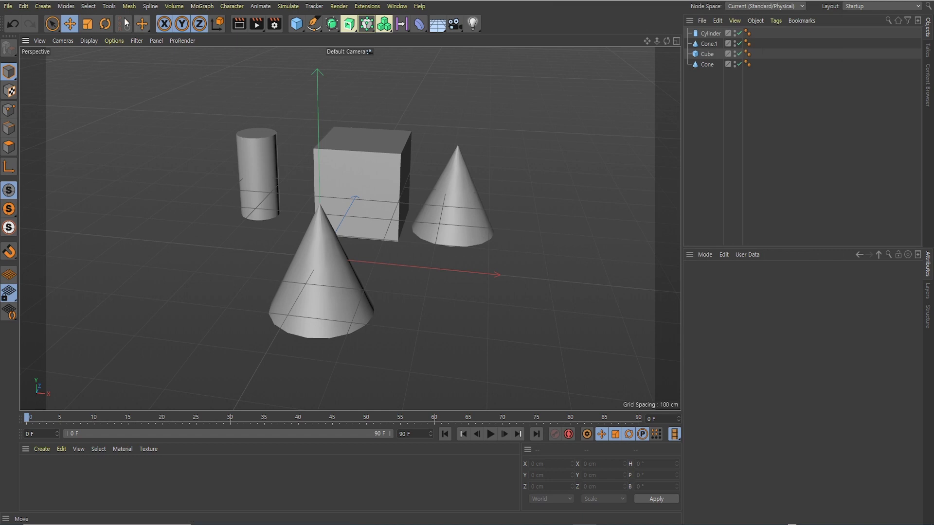
- Review the available editing modes and the selection commands, including the Live, Rectangle, Lasso and Polygon selection tools
{"action": "left_click", "coordinate": [70, 9]}
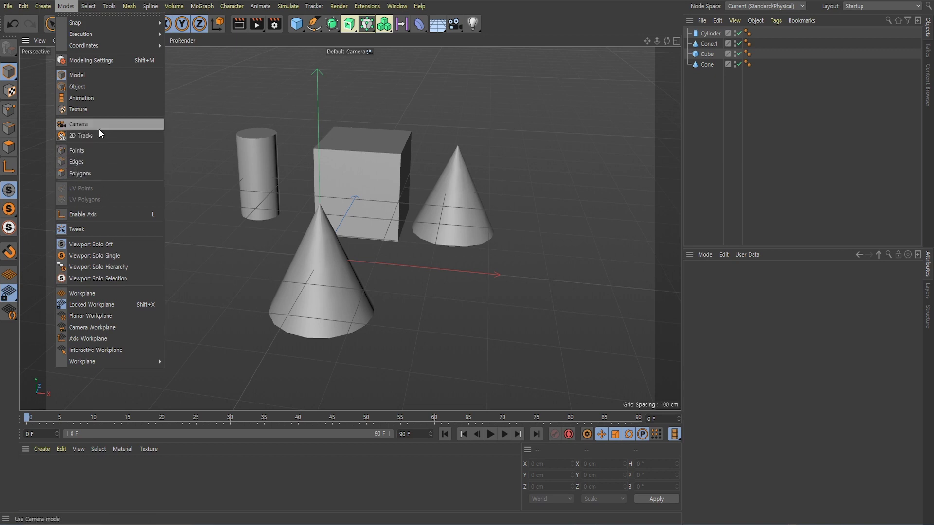
{"action": "mouse_move", "coordinate": [92, 10]}
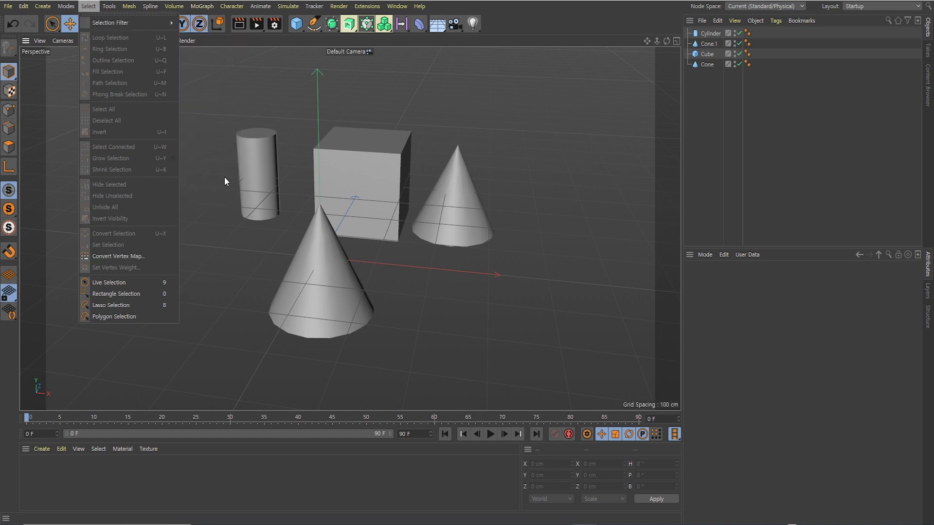
{"action": "left_click", "coordinate": [257, 151]}
- Select the cylinder and set its radius to 178 cm and its height to 438 cm
{"action": "left_click", "coordinate": [270, 147]}
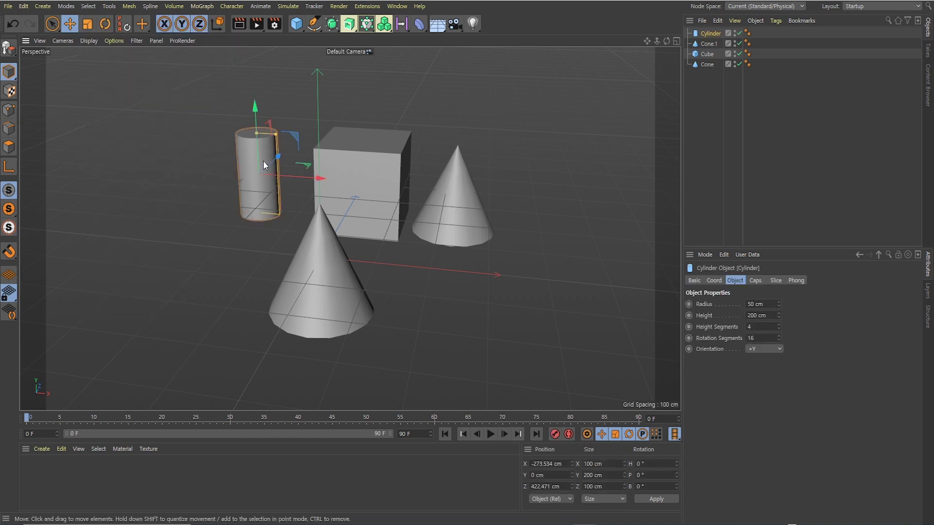
{"action": "scroll", "coordinate": [247, 177], "scroll_direction": "up", "scroll_amount": 5}
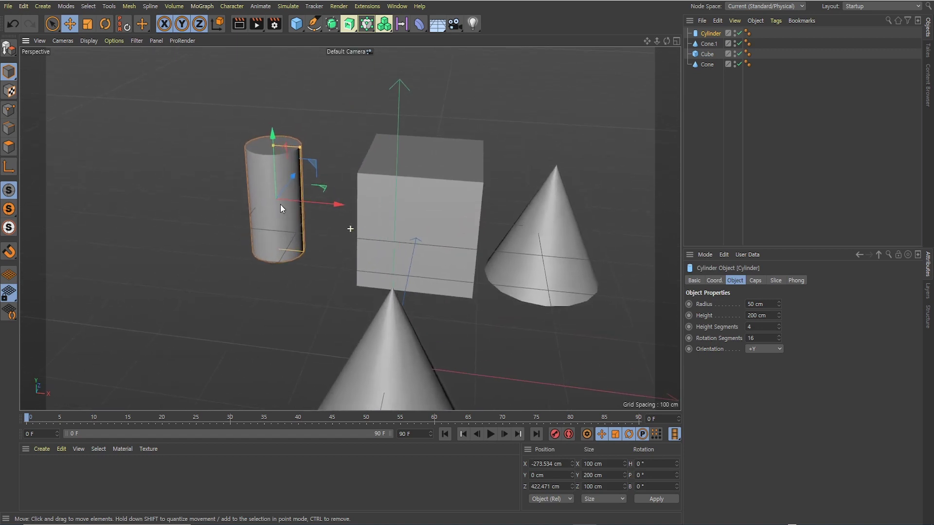
{"action": "scroll", "coordinate": [280, 204], "scroll_direction": "down", "scroll_amount": 2}
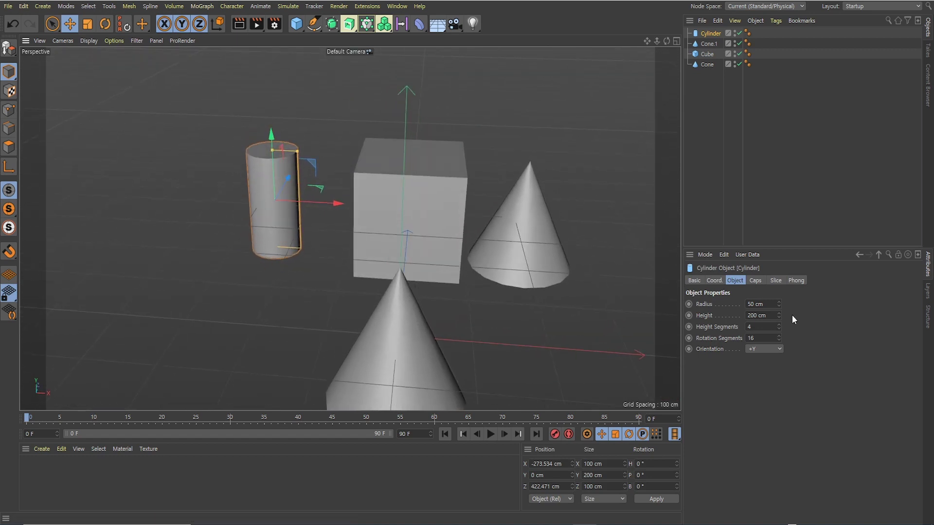
{"action": "mouse_move", "coordinate": [781, 304]}
{"action": "left_mouse_down"}
{"action": "mouse_move", "coordinate": [818, 303]}
{"action": "mouse_move", "coordinate": [768, 304]}
{"action": "mouse_move", "coordinate": [791, 304]}
{"action": "left_mouse_up"}
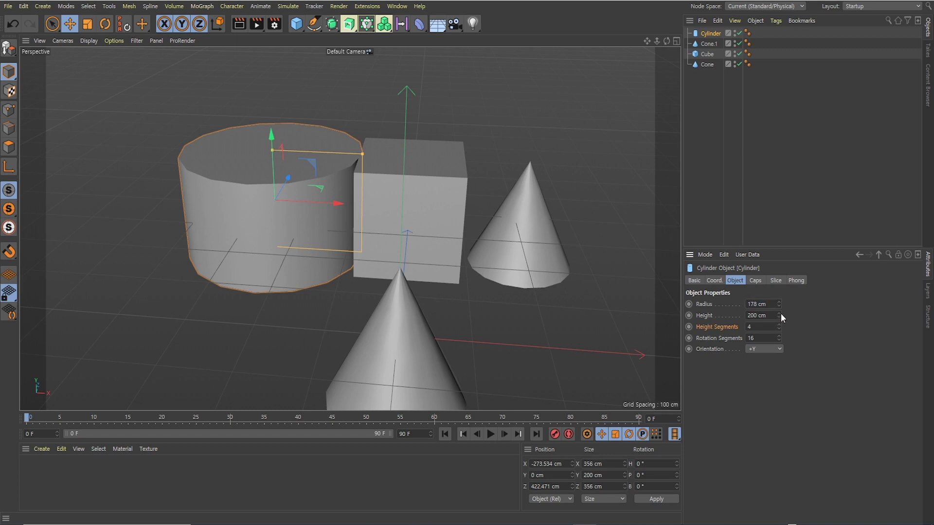
{"action": "left_click_drag", "start_coordinate": [781, 315], "coordinate": [803, 315]}
- Switch to Points mode with the cylinder selected and inspect its top and side surfaces
{"action": "scroll", "coordinate": [298, 264], "scroll_direction": "down", "scroll_amount": 2}
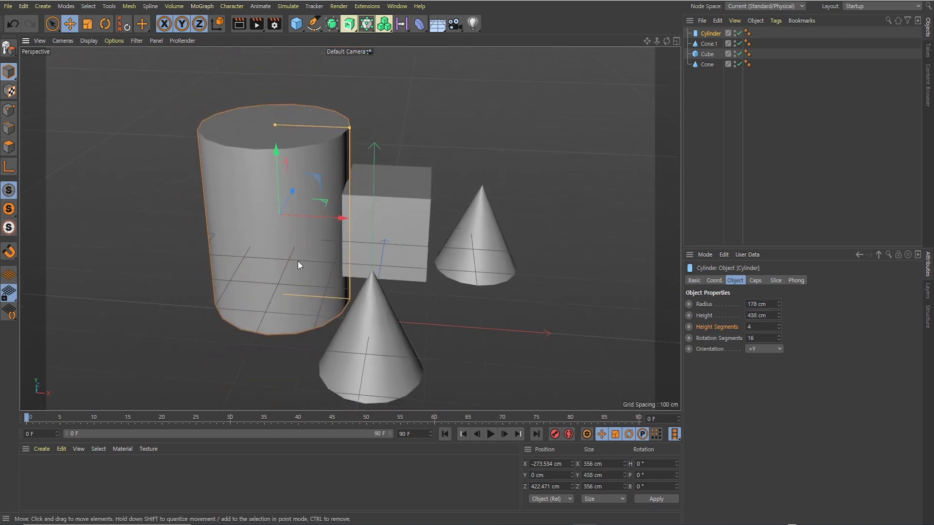
{"action": "scroll", "coordinate": [299, 226], "scroll_direction": "down", "scroll_amount": 2}
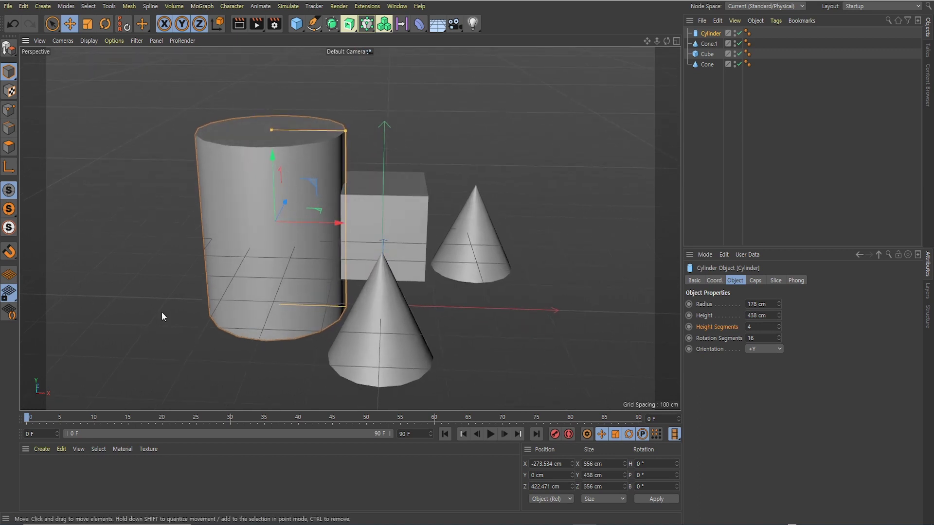
{"action": "left_click_drag", "start_coordinate": [305, 139], "coordinate": [269, 133], "text": "alt"}
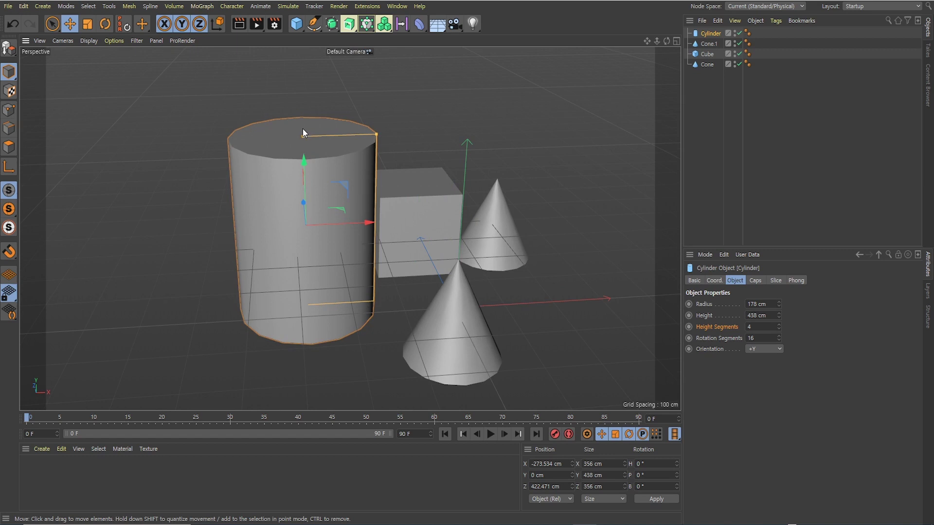
{"action": "scroll", "coordinate": [298, 138], "scroll_direction": "up", "scroll_amount": 2}
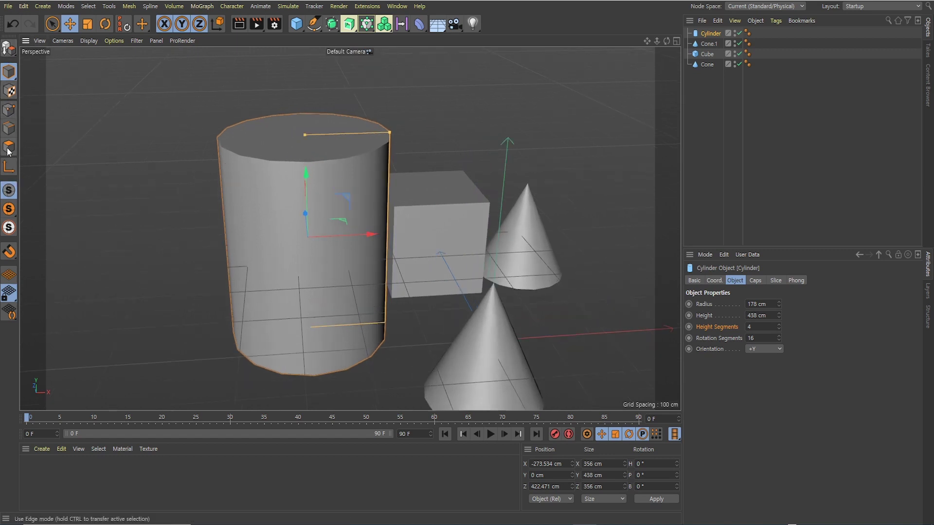
{"action": "left_click", "coordinate": [9, 110]}
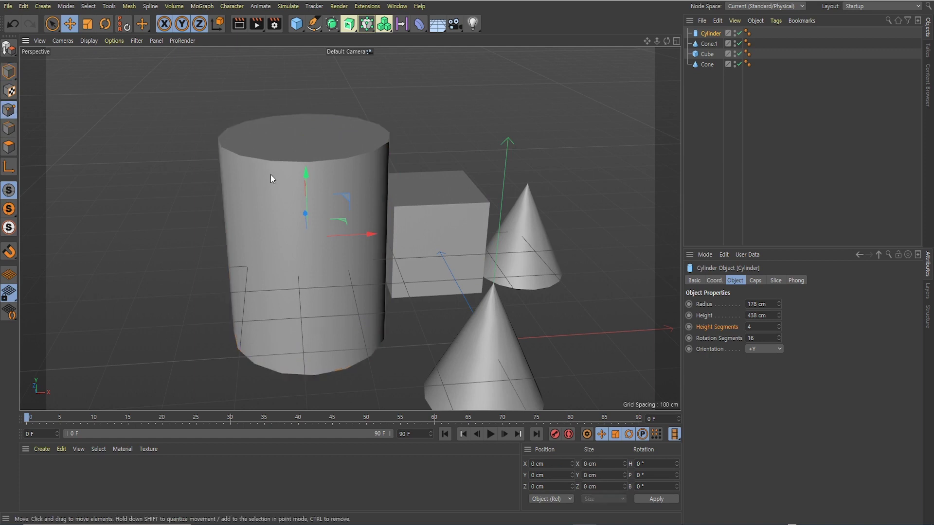
{"action": "left_click_drag", "start_coordinate": [267, 191], "coordinate": [265, 130], "text": "alt"}
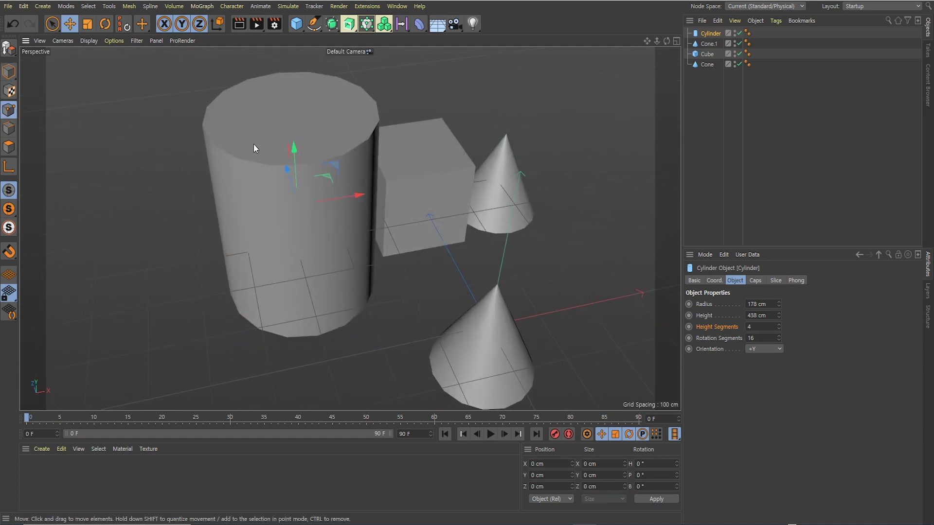
{"action": "left_click_drag", "start_coordinate": [263, 185], "coordinate": [275, 215], "text": "alt"}
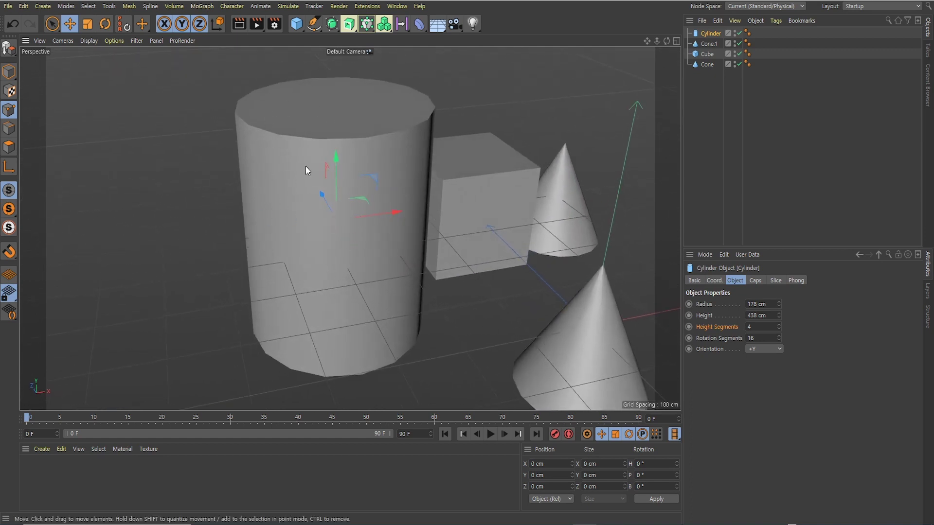
- Convert the parametric cylinder into an editable polygon object and inspect its points
{"action": "left_click_drag", "start_coordinate": [360, 227], "coordinate": [321, 244], "text": "alt"}
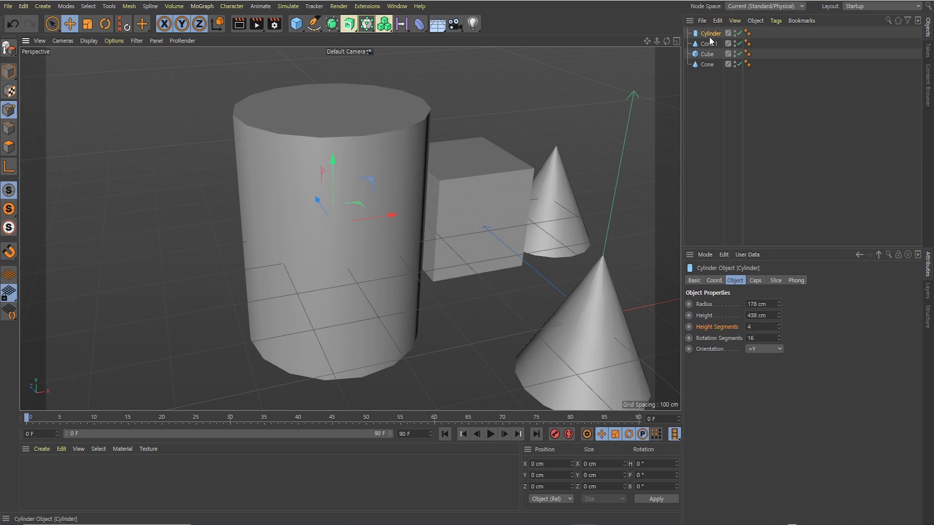
{"action": "left_click", "coordinate": [9, 48]}
{"action": "left_click_drag", "start_coordinate": [332, 188], "coordinate": [313, 194], "text": "alt"}
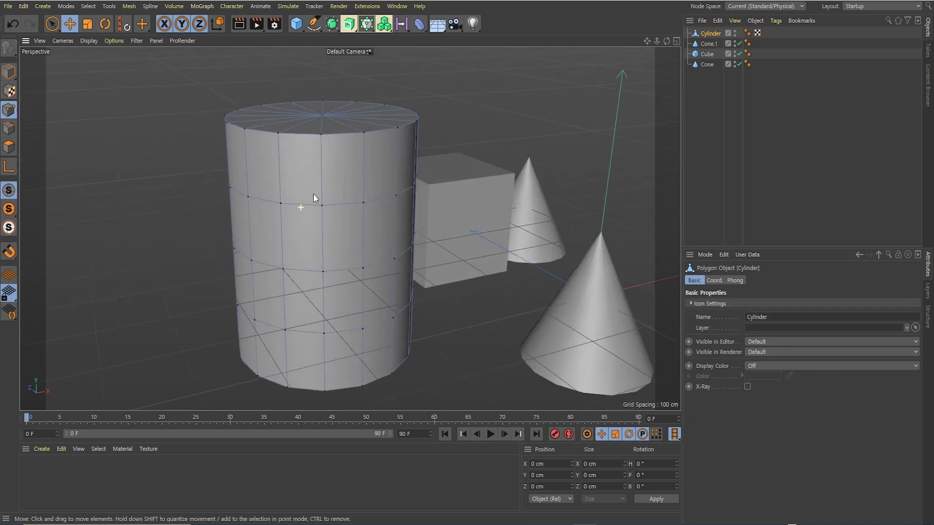
- Switch to Polygons mode and select individual side polygons in the cylinder's top row
{"action": "left_click", "coordinate": [10, 147]}
{"action": "left_click_drag", "start_coordinate": [291, 164], "coordinate": [298, 197], "text": "alt"}
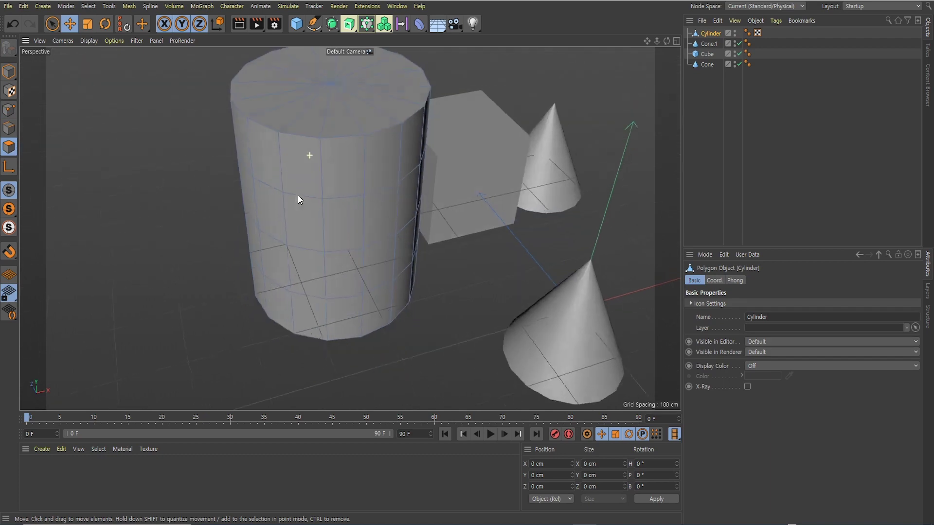
{"action": "left_click", "coordinate": [329, 169]}
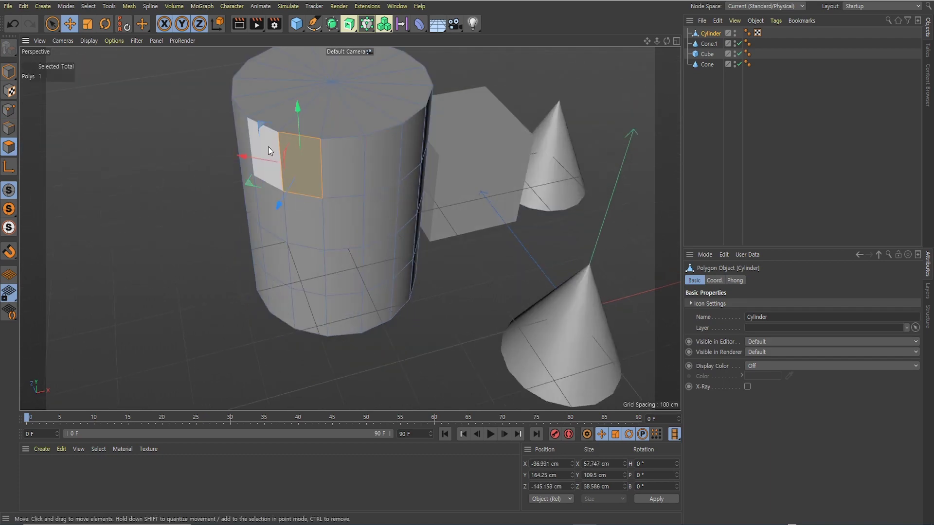
{"action": "left_click", "coordinate": [267, 147]}
- In Points mode, select two adjacent points on the cylinder's top rim and pull them outward into a spout
{"action": "left_click", "coordinate": [9, 110]}
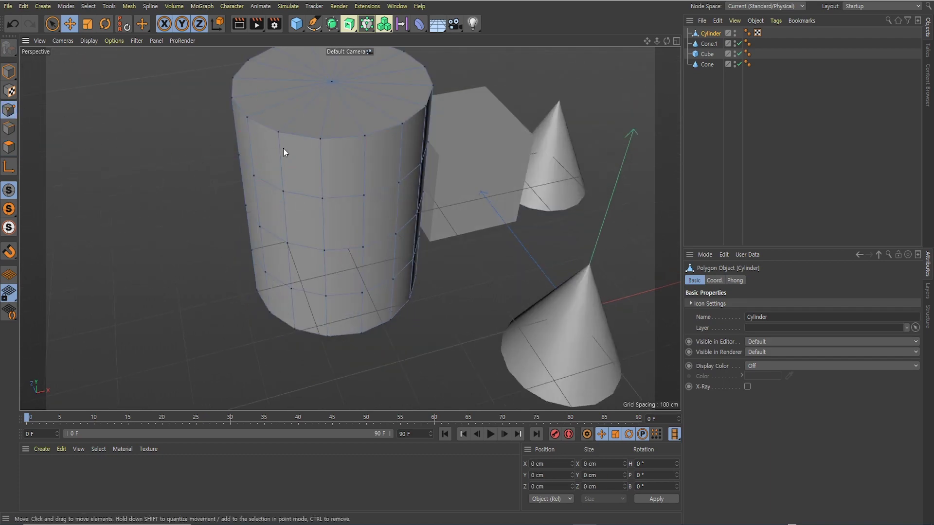
{"action": "left_click", "coordinate": [318, 139]}
{"action": "left_click", "coordinate": [278, 132], "text": "shift"}
{"action": "left_click_drag", "start_coordinate": [279, 133], "coordinate": [298, 124], "text": "alt"}
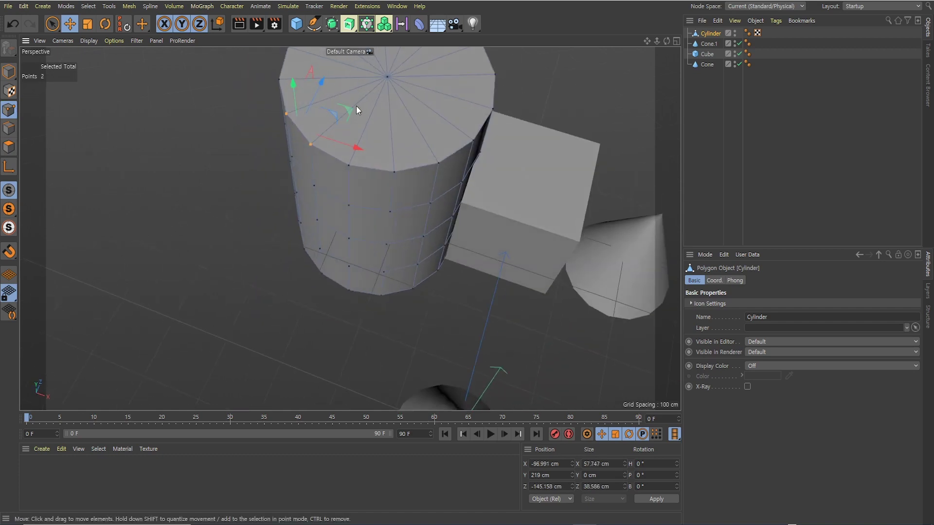
{"action": "left_click_drag", "start_coordinate": [351, 109], "coordinate": [298, 125]}
- In Polygons mode, select a polygon on the cylinder's side below the rim and push it inward
{"action": "left_click", "coordinate": [9, 147]}
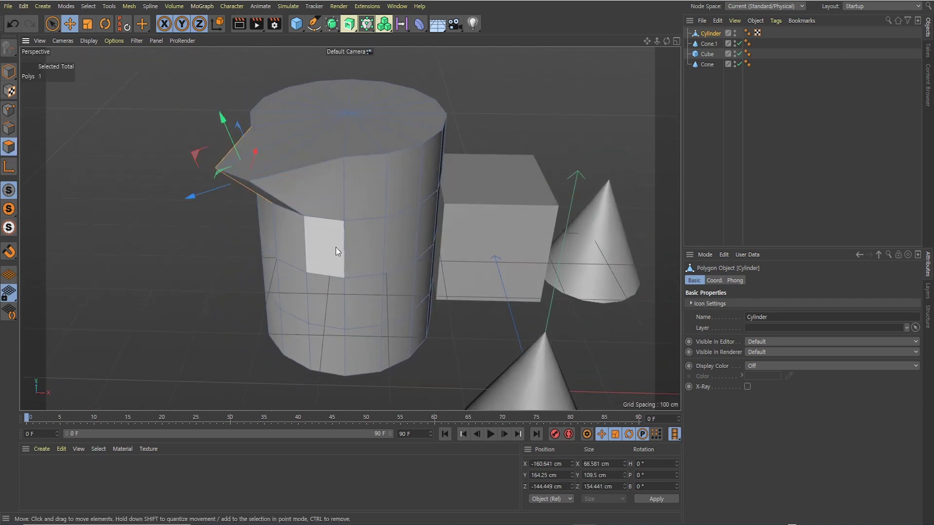
{"action": "left_click", "coordinate": [360, 241]}
{"action": "left_click_drag", "start_coordinate": [360, 241], "coordinate": [410, 311], "text": "alt"}
- In Edges mode, select six connected edges along the cylinder's deformed top rim
{"action": "left_click", "coordinate": [9, 128]}
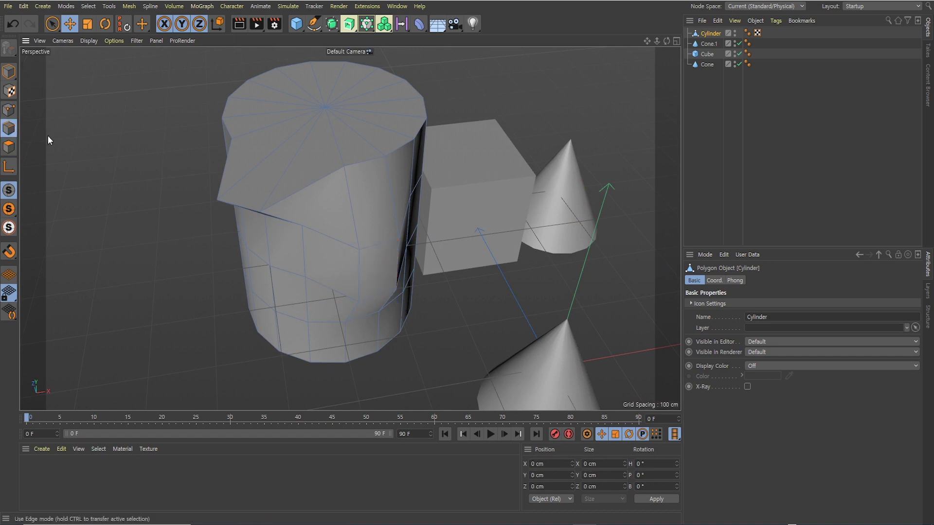
{"action": "left_click", "coordinate": [366, 165]}
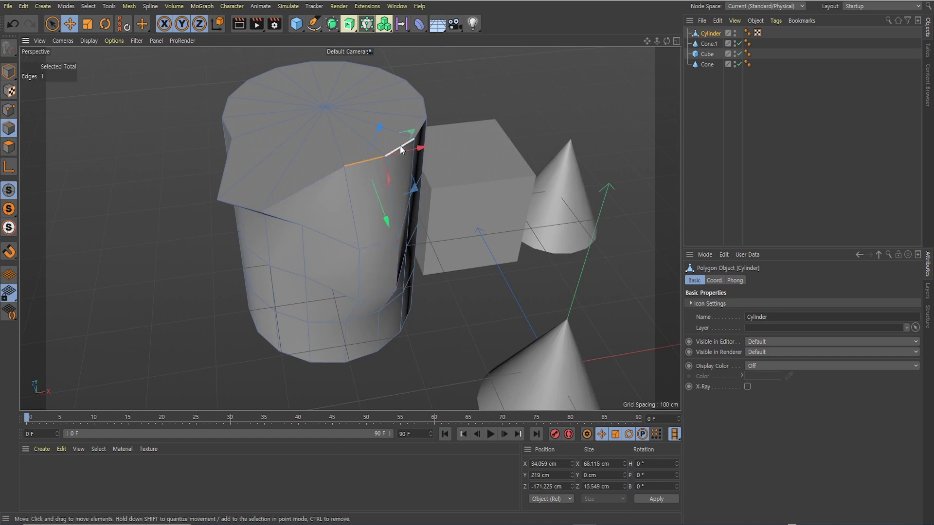
{"action": "left_click", "coordinate": [400, 145], "text": "shift"}
{"action": "left_click_drag", "start_coordinate": [360, 177], "coordinate": [333, 180], "text": "alt"}
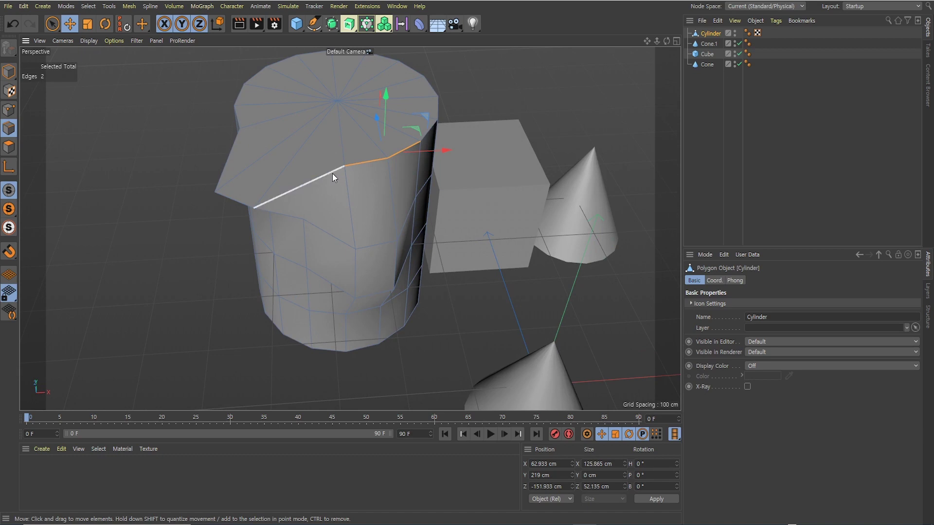
{"action": "left_click", "coordinate": [332, 173], "text": "shift"}
{"action": "left_click", "coordinate": [241, 200], "text": "shift"}
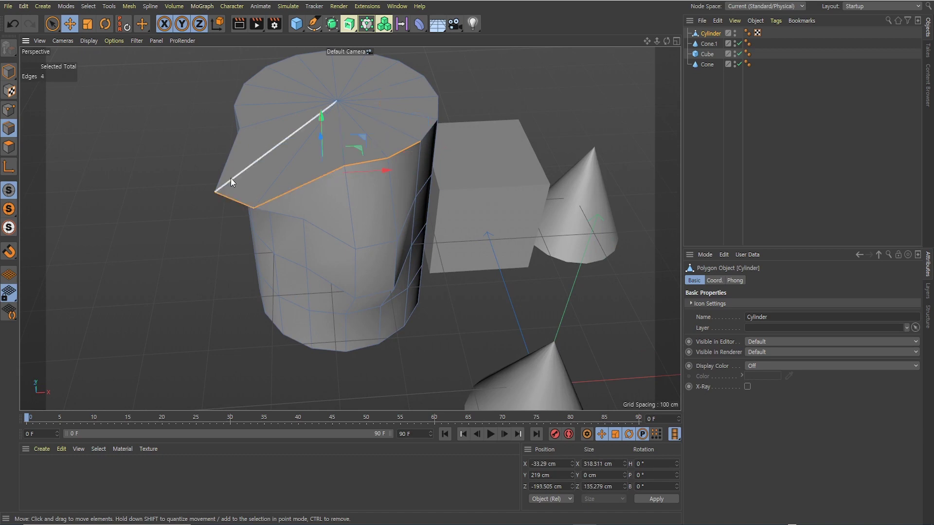
{"action": "left_click", "coordinate": [226, 172], "text": "shift"}
{"action": "left_click_drag", "start_coordinate": [269, 192], "coordinate": [365, 168], "text": "alt"}
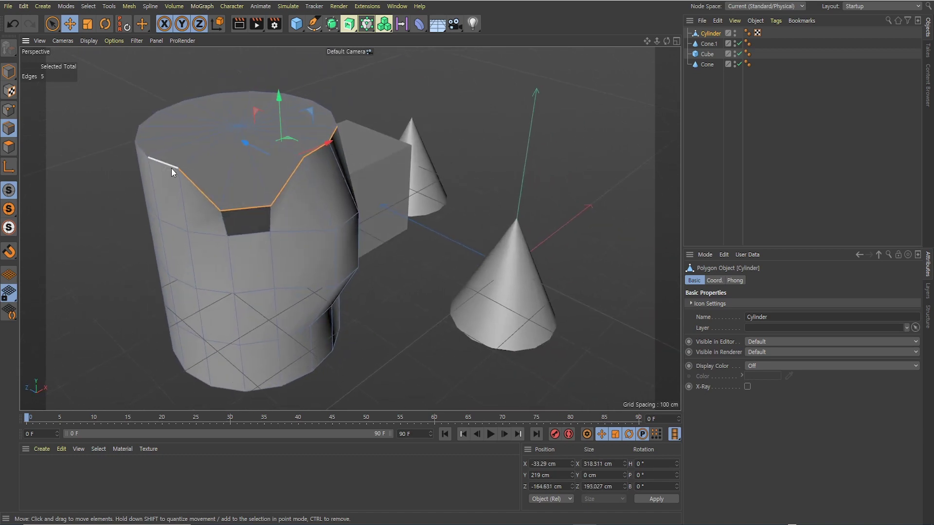
{"action": "left_click", "coordinate": [171, 169], "text": "shift"}
- Undo the cylinder's mesh edits, its polygon conversion and the last height change
{"action": "left_click_drag", "start_coordinate": [269, 184], "coordinate": [268, 214], "text": "alt"}
{"action": "left_click_drag", "start_coordinate": [245, 122], "coordinate": [289, 198]}
{"action": "left_click", "coordinate": [292, 197]}
{"action": "key", "text": "ctrl+z"}
{"action": "key", "text": "ctrl+z"}
{"action": "key", "text": "ctrl+z"}
{"action": "key", "text": "ctrl+z"}
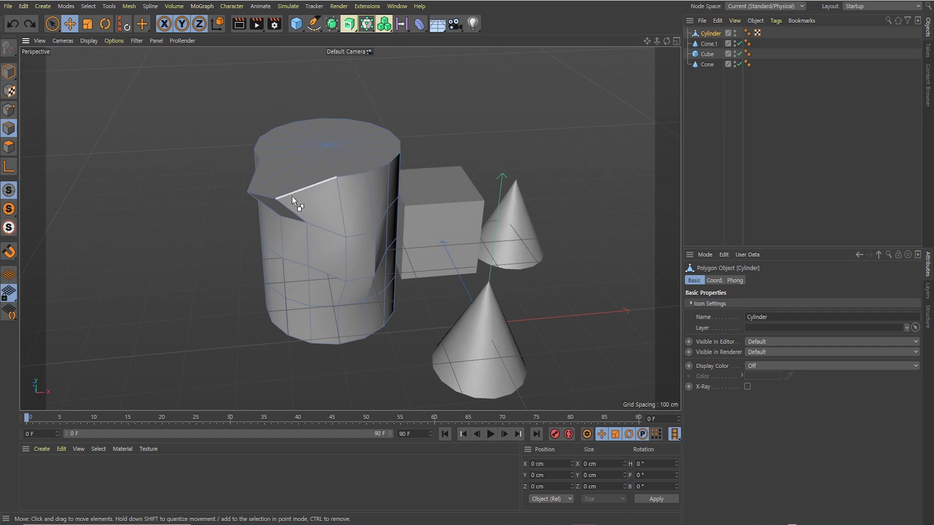
{"action": "left_click_drag", "start_coordinate": [262, 182], "coordinate": [288, 193], "text": "alt"}
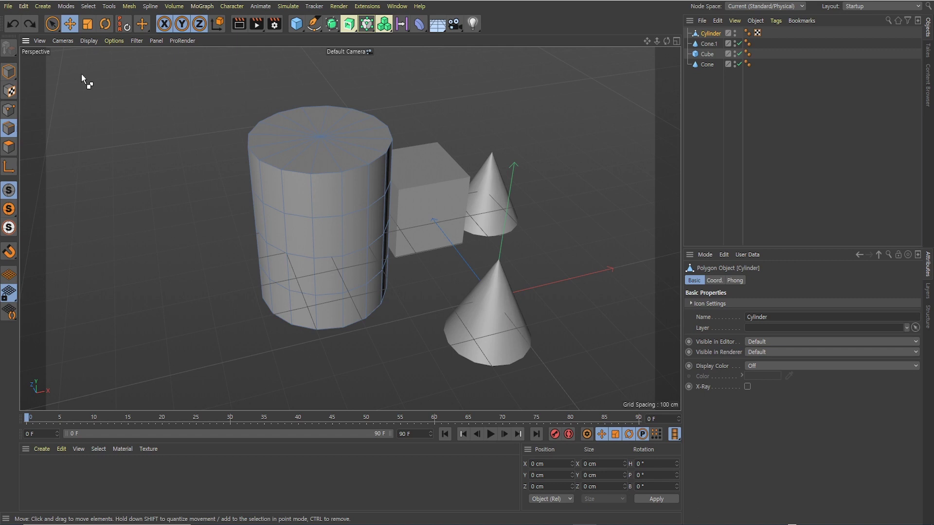
{"action": "key", "text": "ctrl+z"}
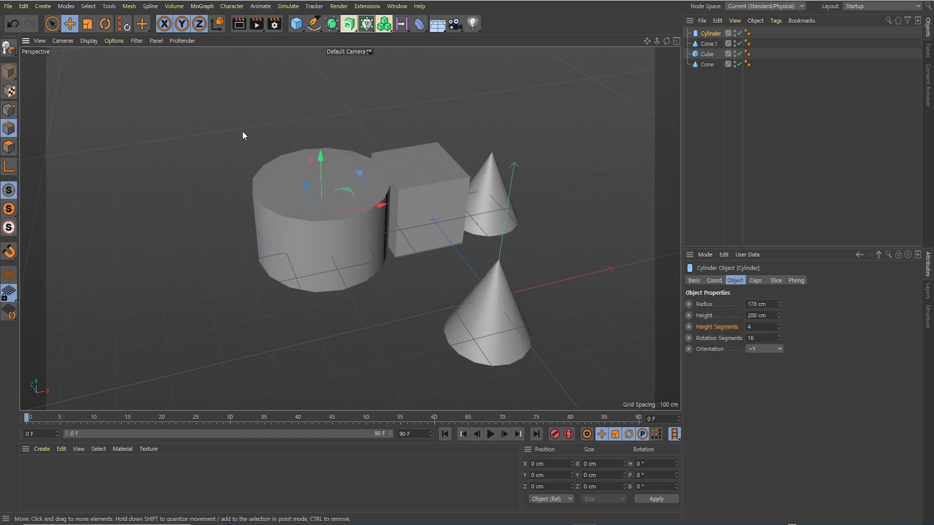
{"action": "left_click_drag", "start_coordinate": [242, 130], "coordinate": [185, 156], "text": "alt"}
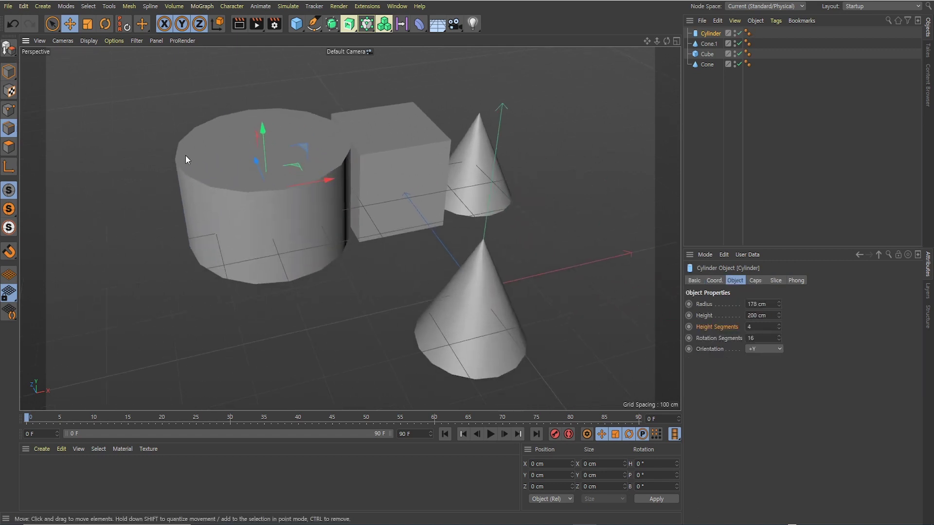
- Review the transform commands among the tools and compare the cylinder's Scale, Move and Rotate handles
{"action": "left_click", "coordinate": [112, 7]}
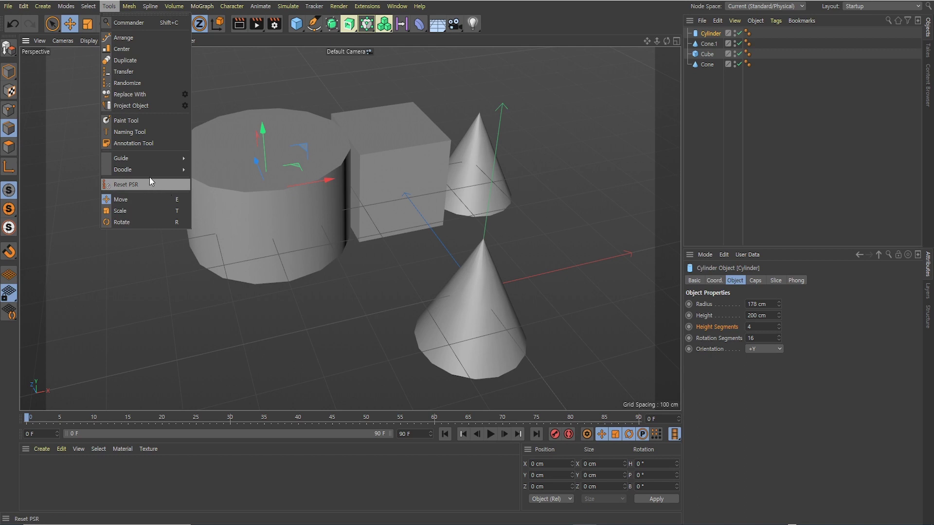
{"action": "key", "text": "t"}
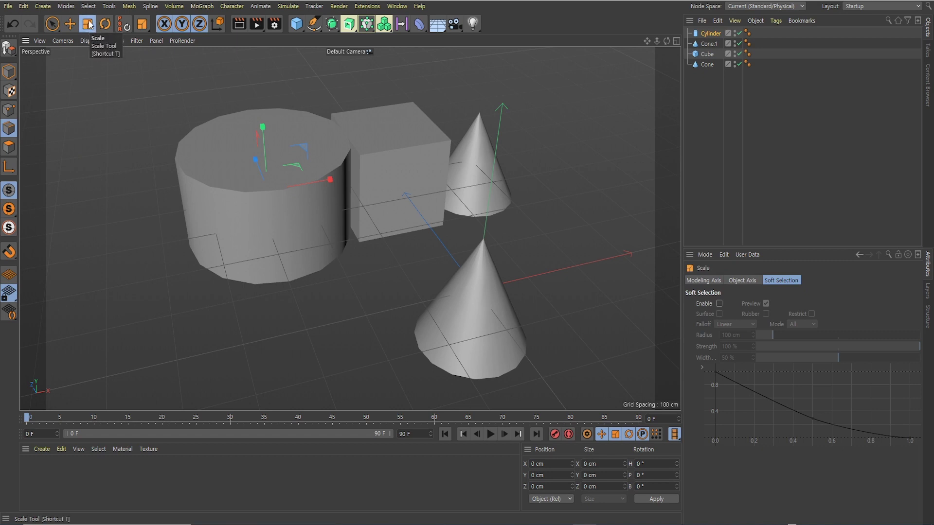
{"action": "key", "text": "e"}
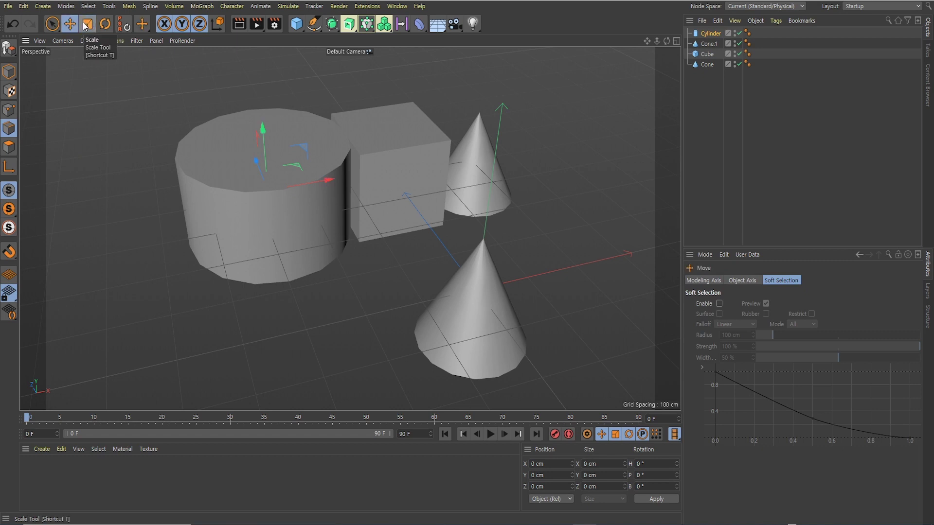
{"action": "key", "text": "r"}
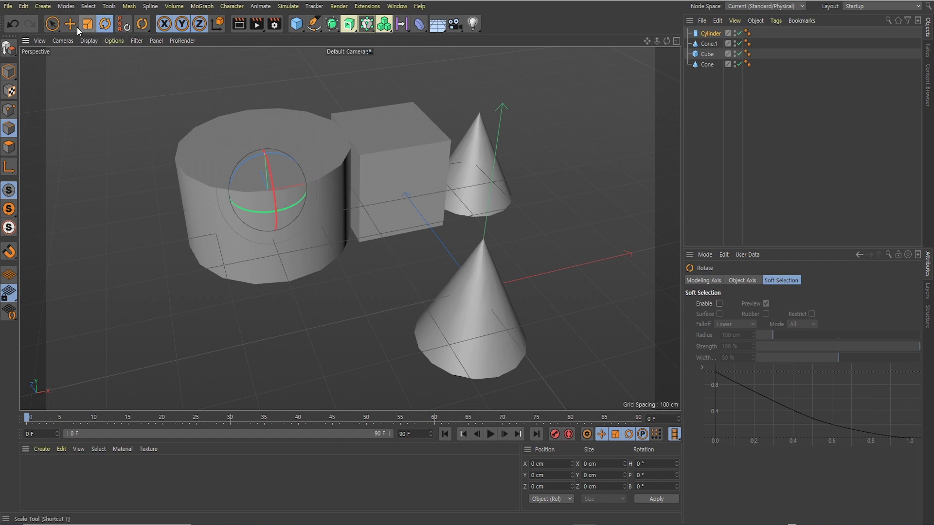
{"action": "key", "text": "e"}
{"action": "left_click_drag", "start_coordinate": [259, 206], "coordinate": [289, 178], "text": "alt"}
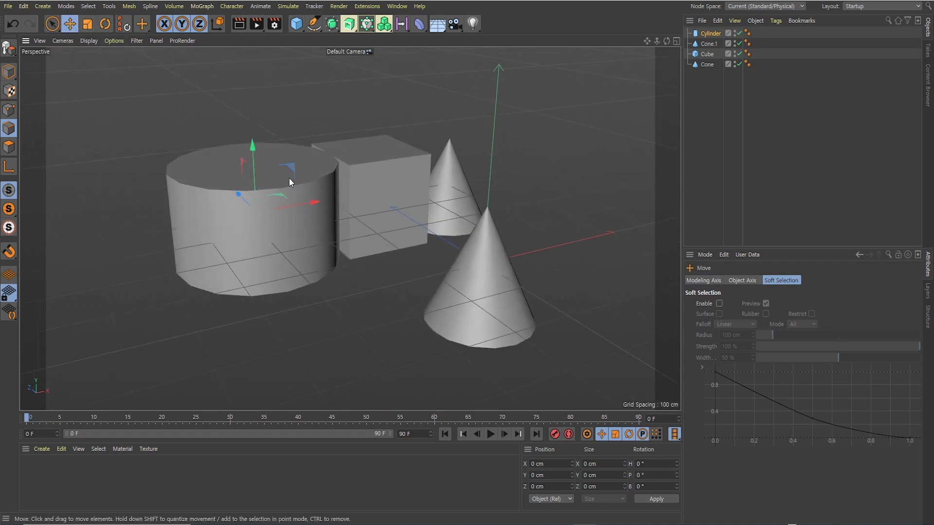
{"action": "left_click_drag", "start_coordinate": [240, 98], "coordinate": [292, 110], "text": "alt"}
- Scale the cylinder up to a radius of about 194 cm and a height of about 218 cm, and move it forward along Z
{"action": "left_click", "coordinate": [87, 25]}
{"action": "left_click_drag", "start_coordinate": [256, 174], "coordinate": [350, 148]}
{"action": "left_click", "coordinate": [70, 24]}
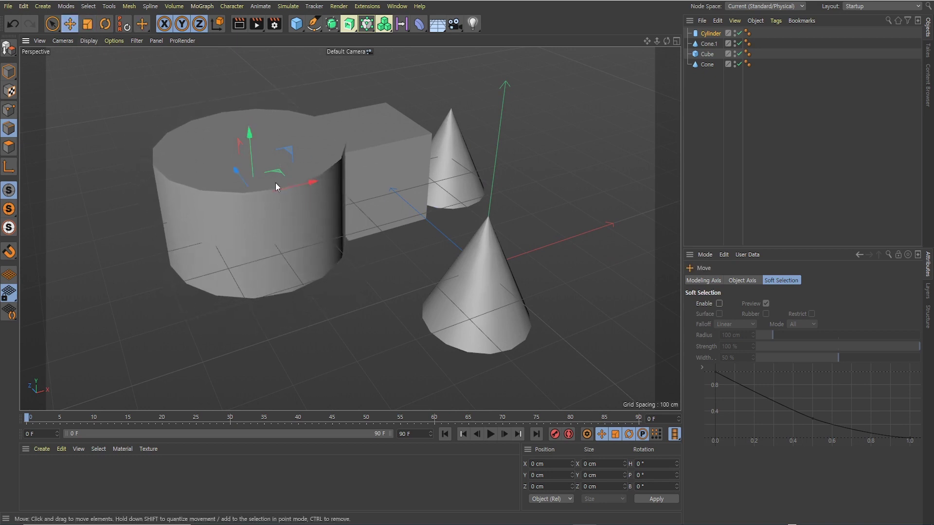
{"action": "left_click_drag", "start_coordinate": [238, 172], "coordinate": [225, 206]}
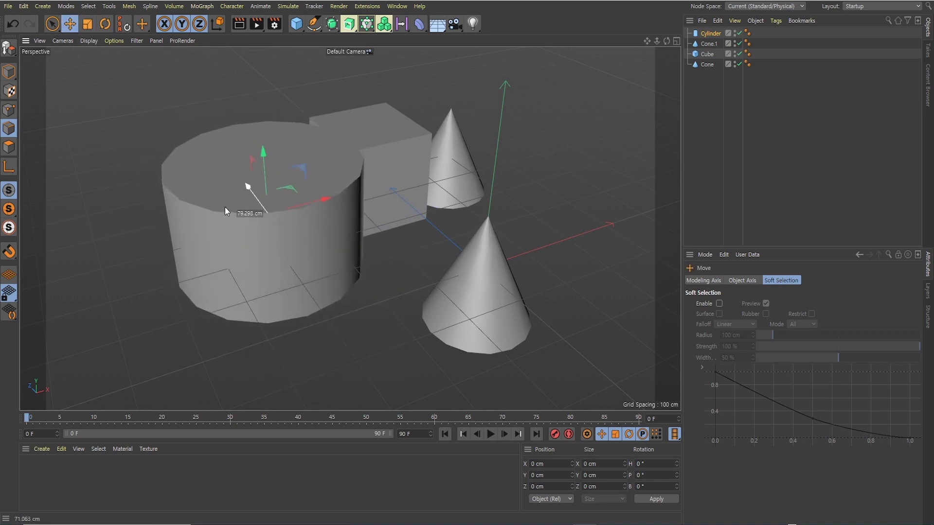
- Try rotating the cylinder with the Rotate tool and undo the rotation
{"action": "key", "text": "r"}
{"action": "left_click_drag", "start_coordinate": [298, 230], "coordinate": [252, 238]}
{"action": "key", "text": "ctrl+z"}
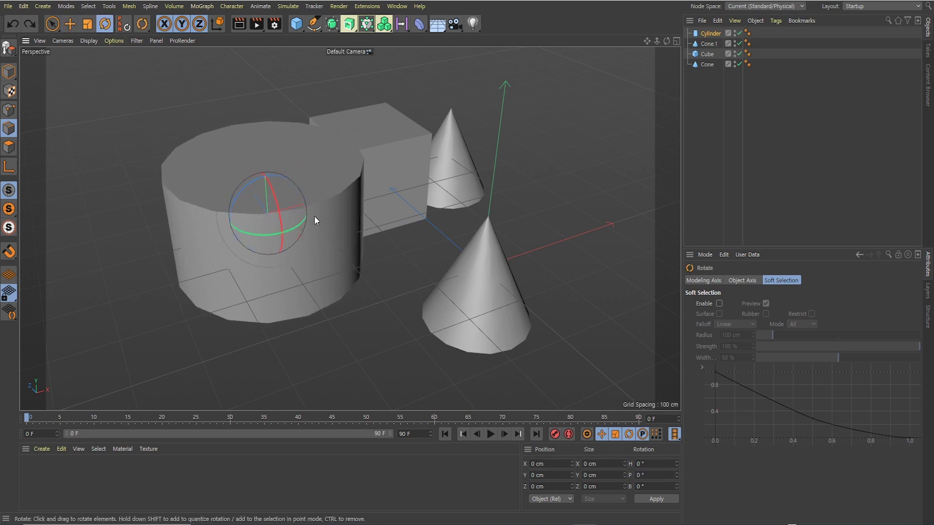
{"action": "mouse_move", "coordinate": [277, 206]}
{"action": "left_mouse_down"}
{"action": "mouse_move", "coordinate": [270, 174]}
{"action": "mouse_move", "coordinate": [284, 251]}
{"action": "mouse_move", "coordinate": [269, 177]}
{"action": "mouse_move", "coordinate": [287, 242]}
{"action": "mouse_move", "coordinate": [271, 202]}
{"action": "left_mouse_up"}
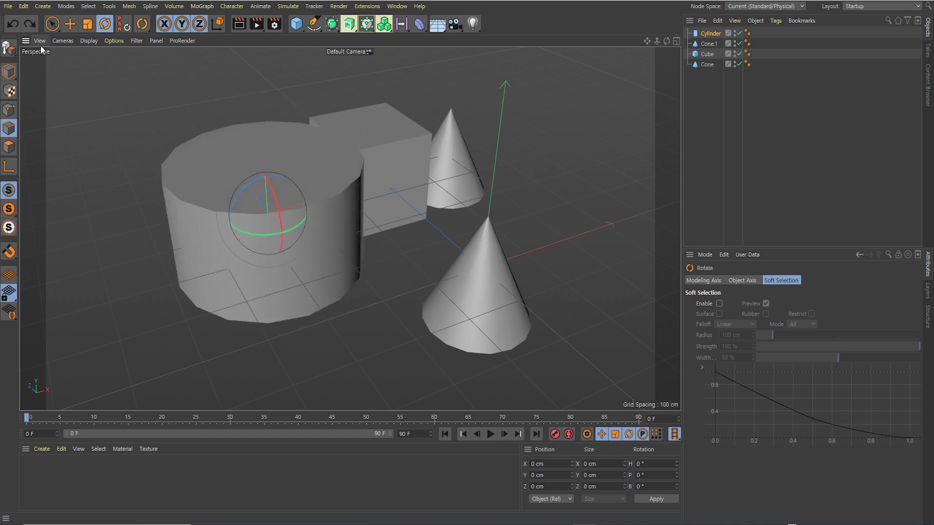
- Return the cylinder to the world origin with Reset PSR and inspect its placement
{"action": "key", "text": "e"}
{"action": "scroll", "coordinate": [165, 114], "scroll_direction": "down", "scroll_amount": 3}
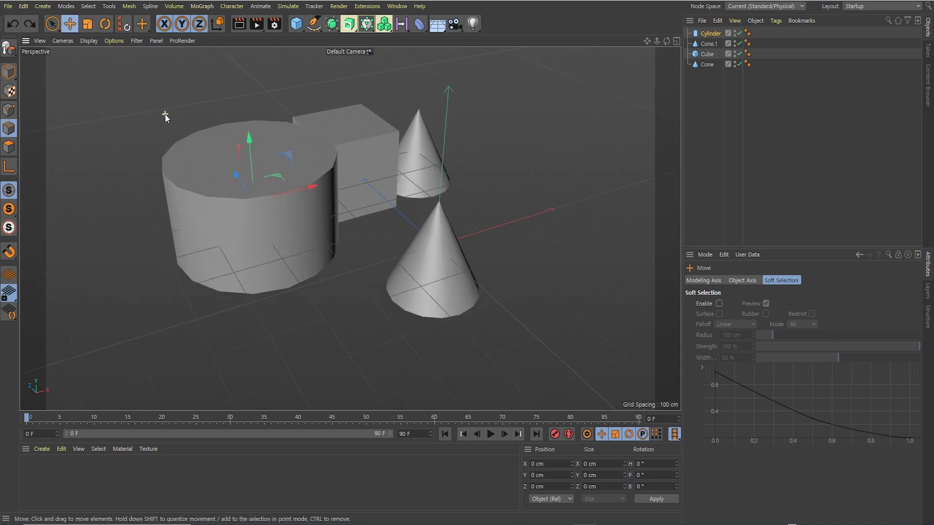
{"action": "scroll", "coordinate": [249, 146], "scroll_direction": "up", "scroll_amount": 3}
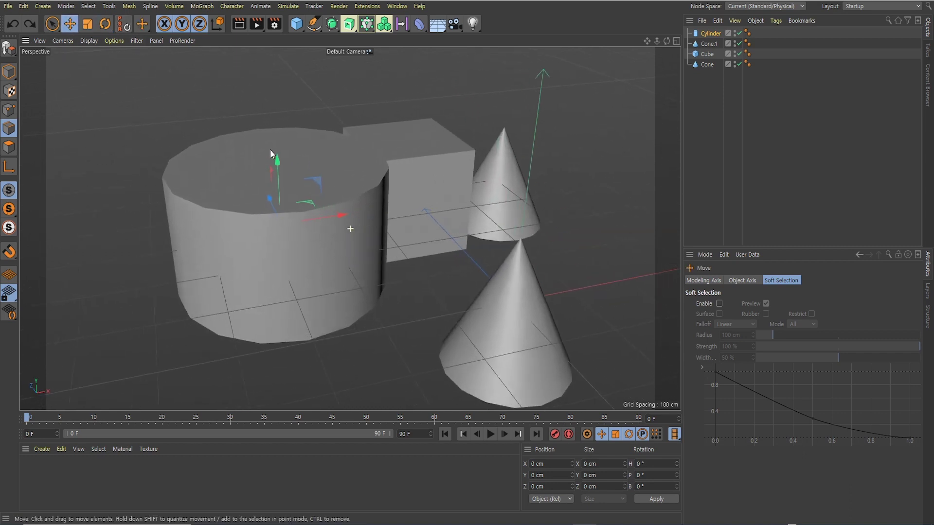
{"action": "left_click_drag", "start_coordinate": [249, 180], "coordinate": [219, 154], "text": "alt"}
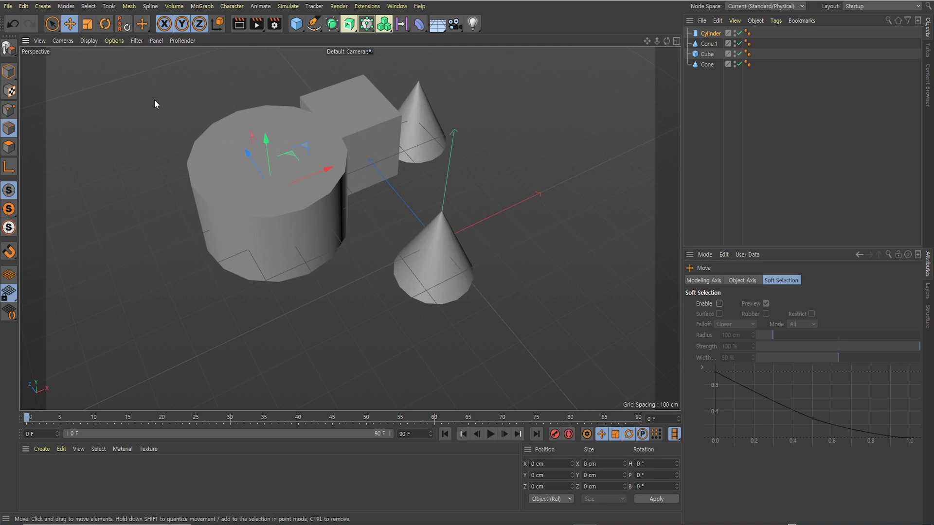
{"action": "left_click_drag", "start_coordinate": [154, 99], "coordinate": [198, 165], "text": "alt"}
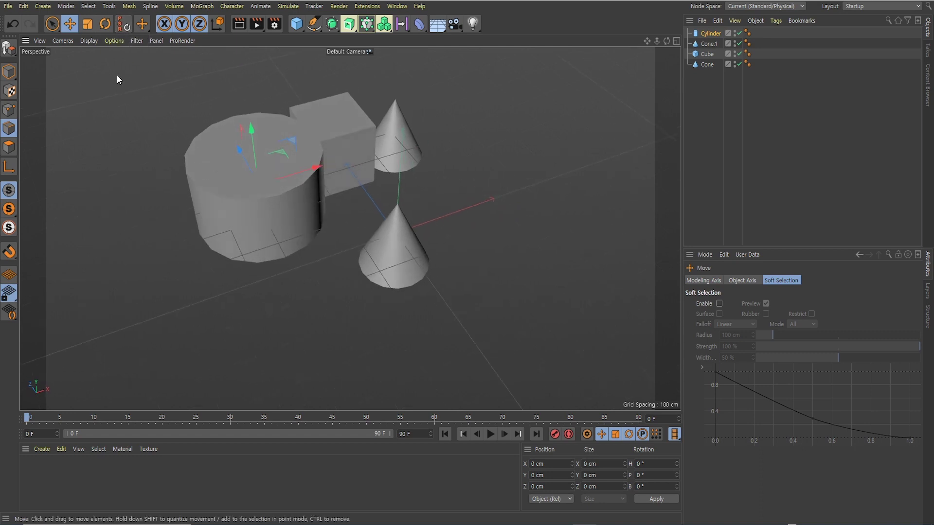
{"action": "left_click", "coordinate": [120, 24]}
{"action": "left_click_drag", "start_coordinate": [381, 258], "coordinate": [375, 217], "text": "alt"}
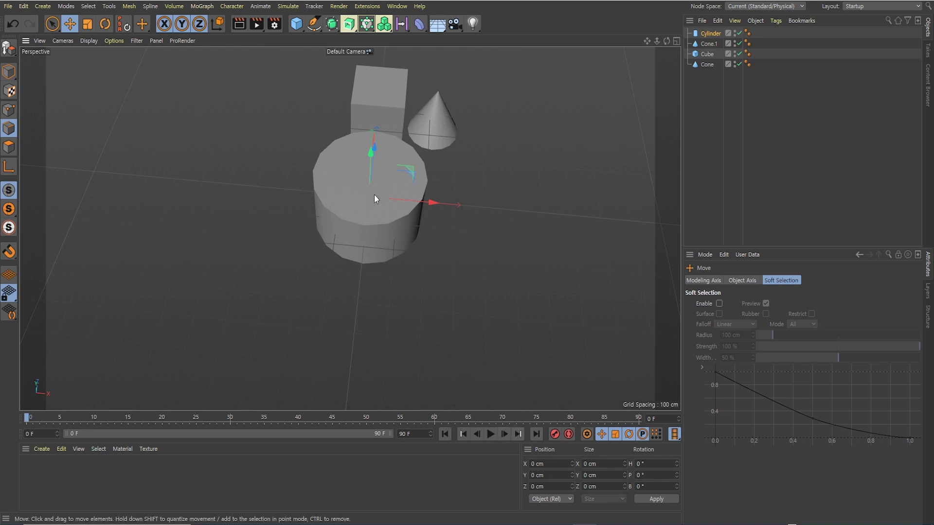
{"action": "left_click_drag", "start_coordinate": [367, 209], "coordinate": [346, 189], "text": "alt"}
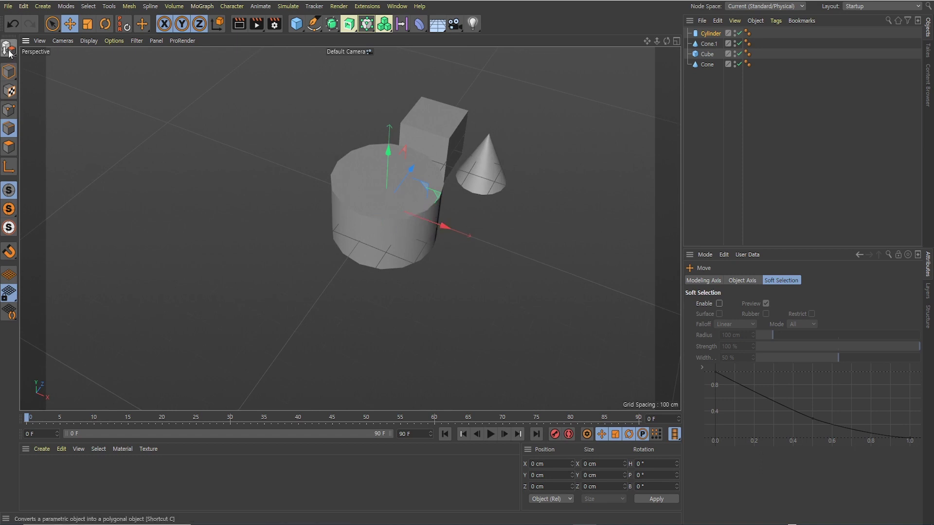
- In Model mode, move the cylinder off the origin along X and the overlapping cone out to the opposite side
{"action": "left_click", "coordinate": [8, 72]}
{"action": "left_click", "coordinate": [449, 258]}
{"action": "left_click", "coordinate": [416, 224]}
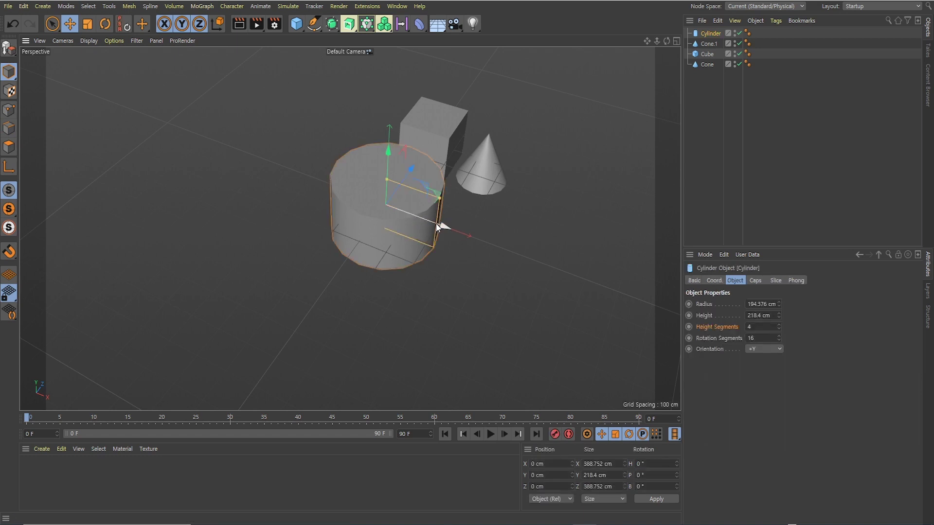
{"action": "left_click_drag", "start_coordinate": [436, 224], "coordinate": [519, 244]}
{"action": "left_click", "coordinate": [385, 240]}
- Select the cube, place it at the world origin with Reset PSR, and clear the selection
{"action": "left_click", "coordinate": [392, 175]}
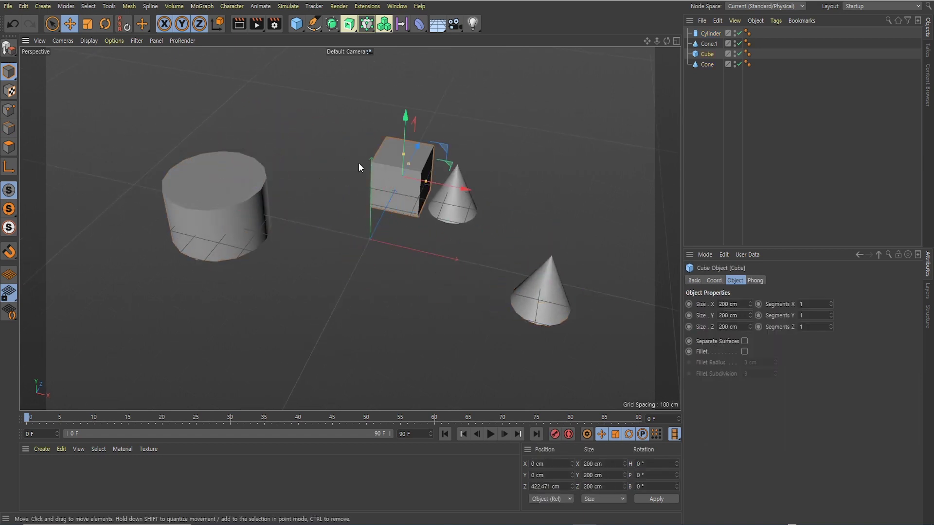
{"action": "left_click", "coordinate": [127, 27]}
{"action": "left_click", "coordinate": [234, 93]}
{"action": "scroll", "coordinate": [265, 113], "scroll_direction": "down", "scroll_amount": 3}
{"action": "left_click_drag", "start_coordinate": [267, 113], "coordinate": [323, 150], "text": "alt"}
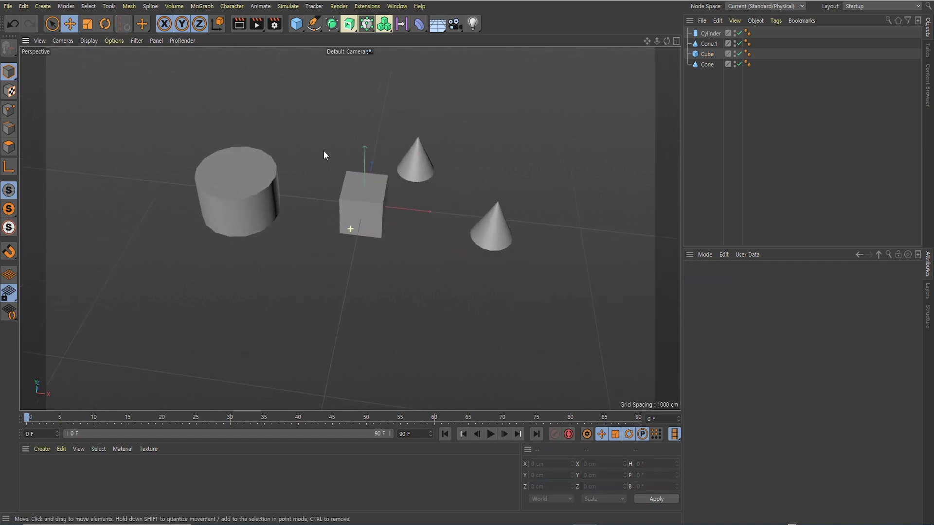
{"action": "scroll", "coordinate": [329, 153], "scroll_direction": "up", "scroll_amount": 3}
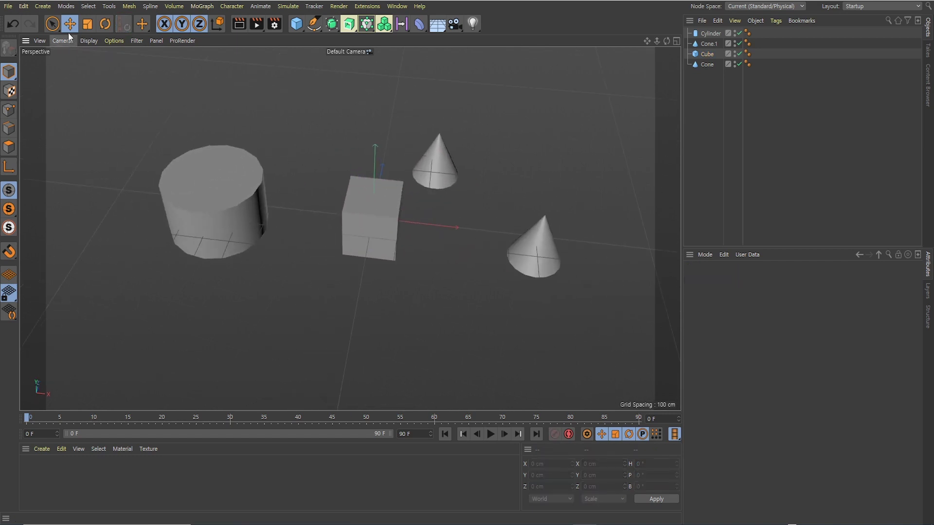
- Draw a freehand four-sided polygon behind the cube in the perspective view with the Polygon Pen
{"action": "left_click", "coordinate": [106, 24]}
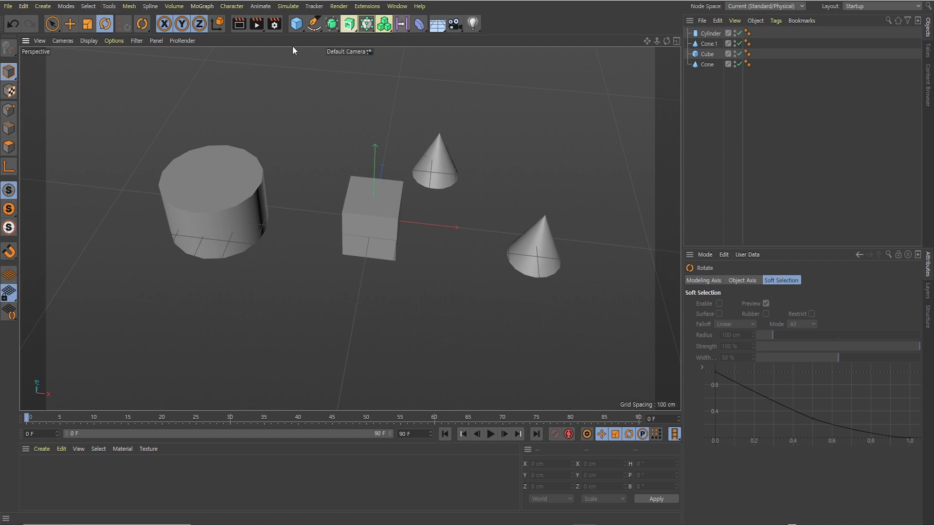
{"action": "left_click", "coordinate": [111, 7]}
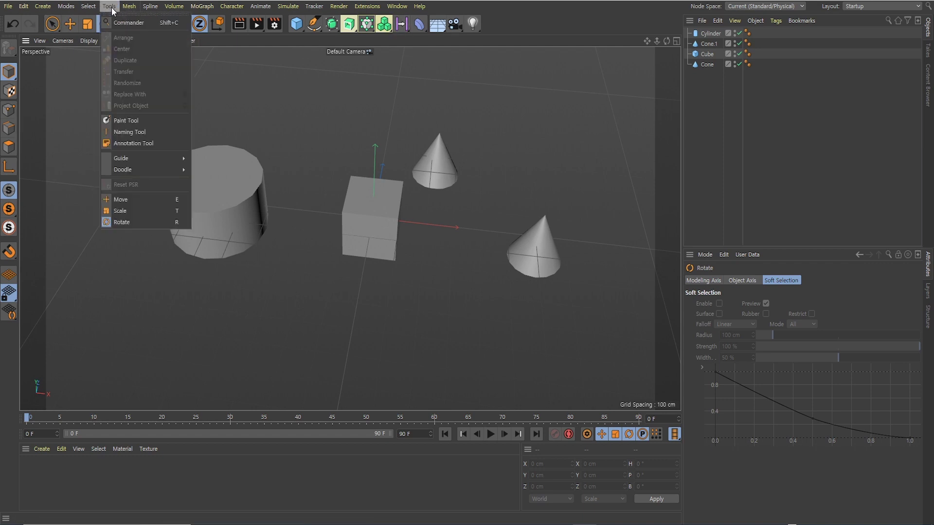
{"action": "mouse_move", "coordinate": [136, 10]}
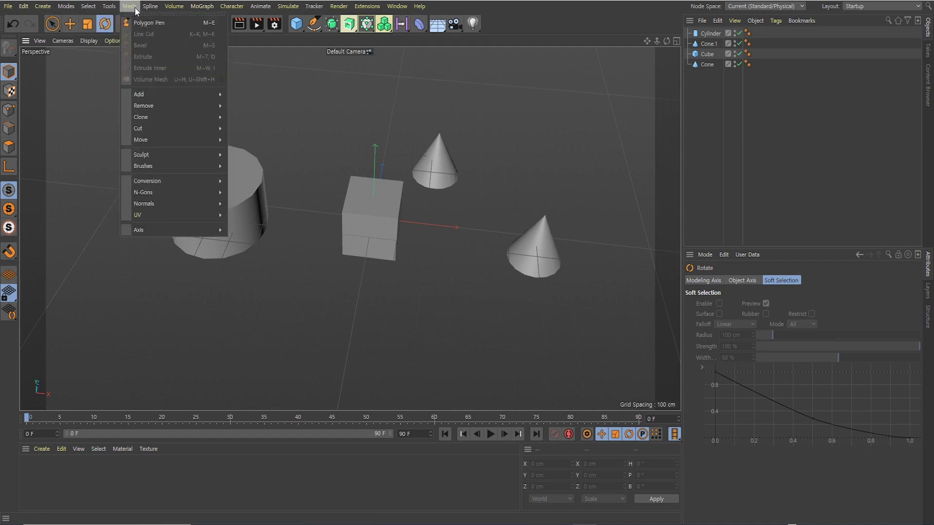
{"action": "left_click", "coordinate": [158, 22]}
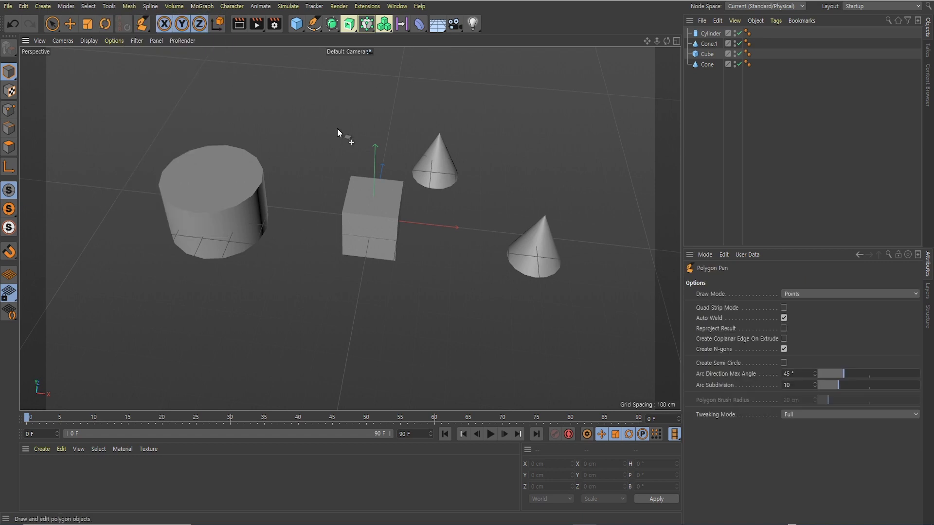
{"action": "left_click", "coordinate": [480, 113]}
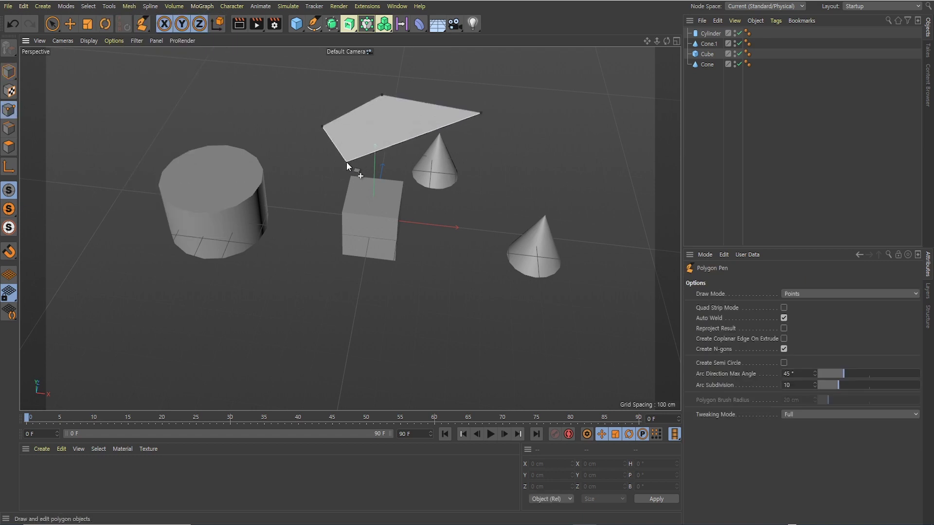
{"action": "left_click", "coordinate": [346, 161]}
{"action": "left_click", "coordinate": [323, 126]}
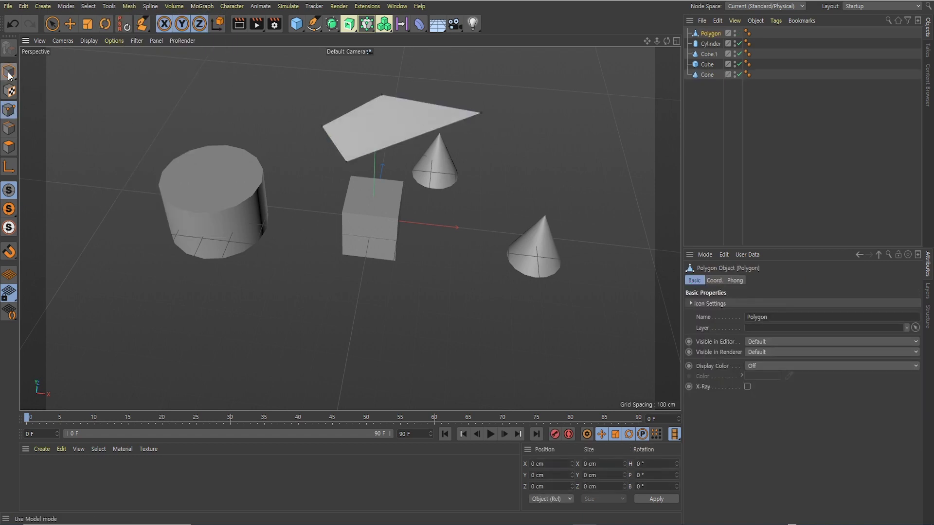
- In Model mode, select the drawn polygon with the Move tool and examine its placement from different angles
{"action": "left_click", "coordinate": [8, 72]}
{"action": "left_click", "coordinate": [71, 24]}
{"action": "left_click", "coordinate": [306, 142]}
{"action": "scroll", "coordinate": [306, 142], "scroll_direction": "down", "scroll_amount": 8}
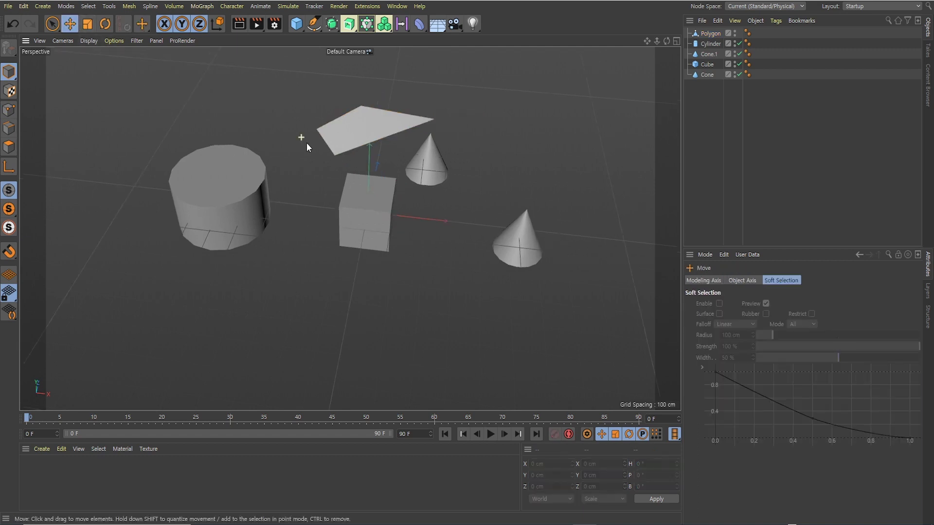
{"action": "left_click_drag", "start_coordinate": [366, 152], "coordinate": [418, 215], "text": "alt"}
{"action": "left_click", "coordinate": [409, 188]}
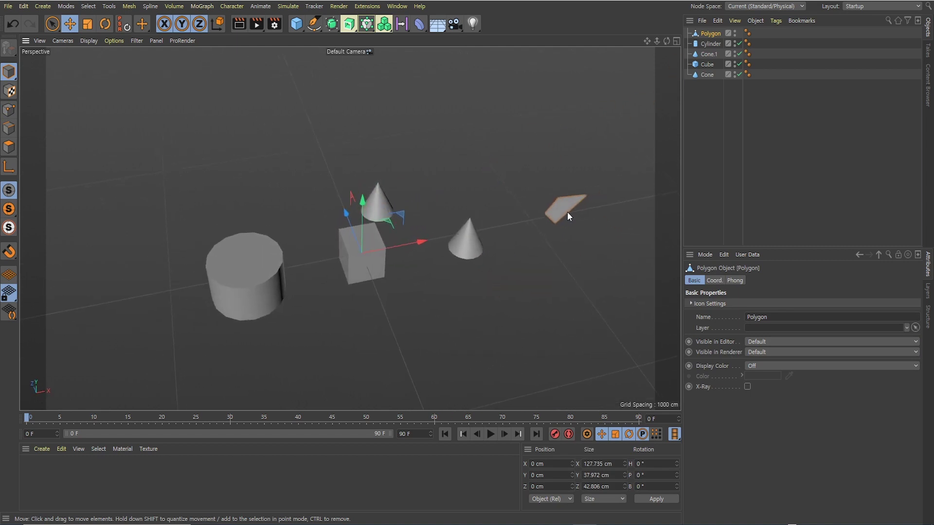
{"action": "left_click_drag", "start_coordinate": [554, 215], "coordinate": [426, 163], "text": "alt"}
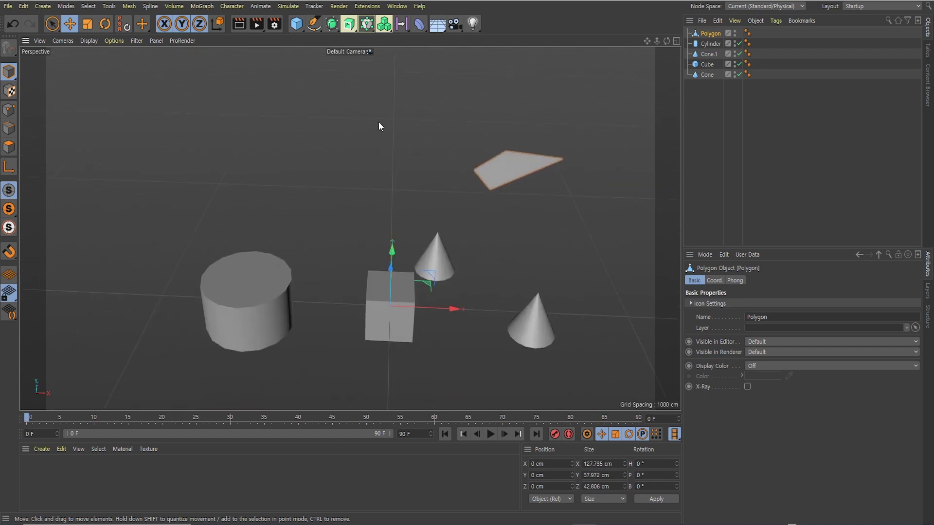
- Switch from the perspective view to the four-view layout and maximize the Front view around the primitives
{"action": "middle_click", "coordinate": [397, 97]}
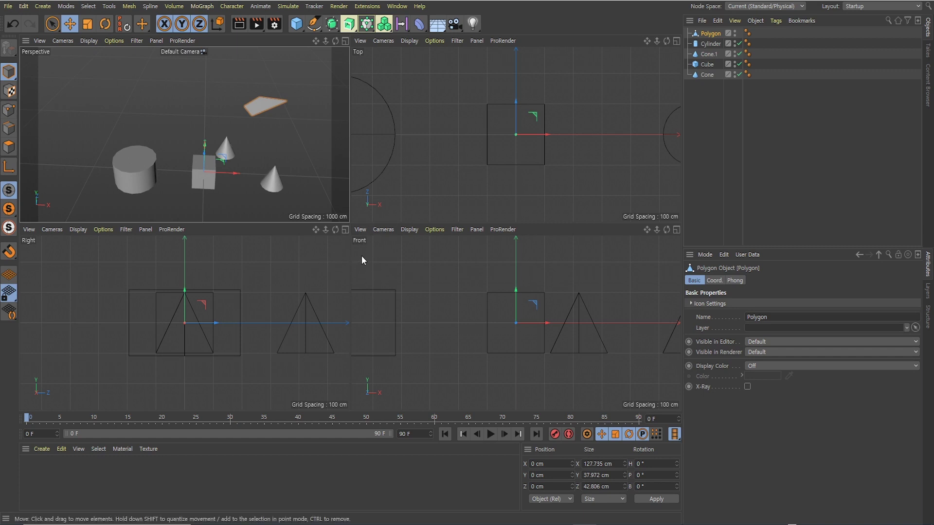
{"action": "middle_click", "coordinate": [480, 301]}
{"action": "scroll", "coordinate": [438, 261], "scroll_direction": "down", "scroll_amount": 5}
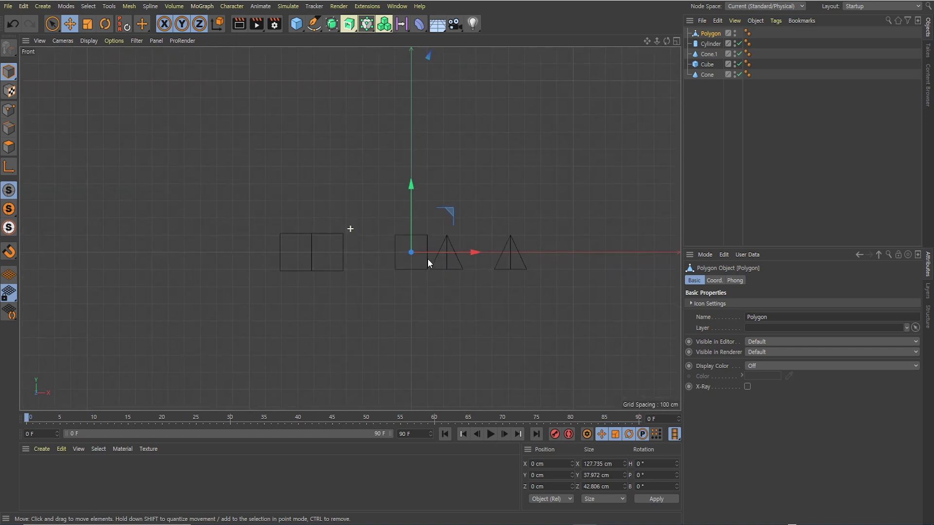
{"action": "middle_click", "coordinate": [300, 242]}
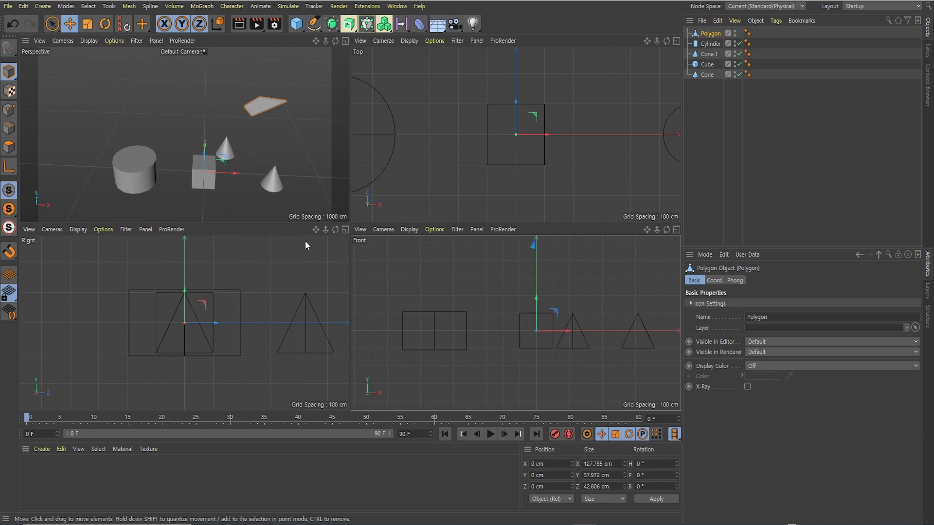
{"action": "middle_click", "coordinate": [442, 291]}
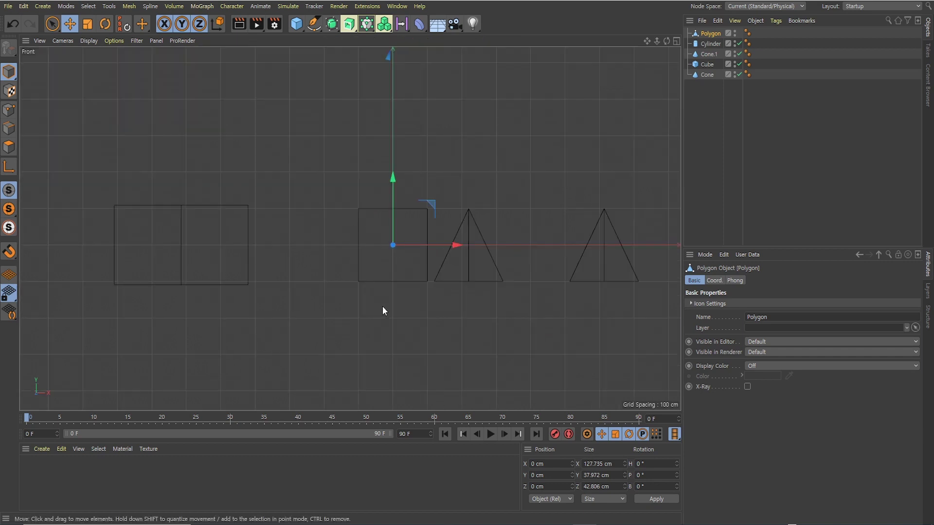
{"action": "middle_click_drag", "start_coordinate": [348, 232], "coordinate": [337, 219], "text": "alt"}
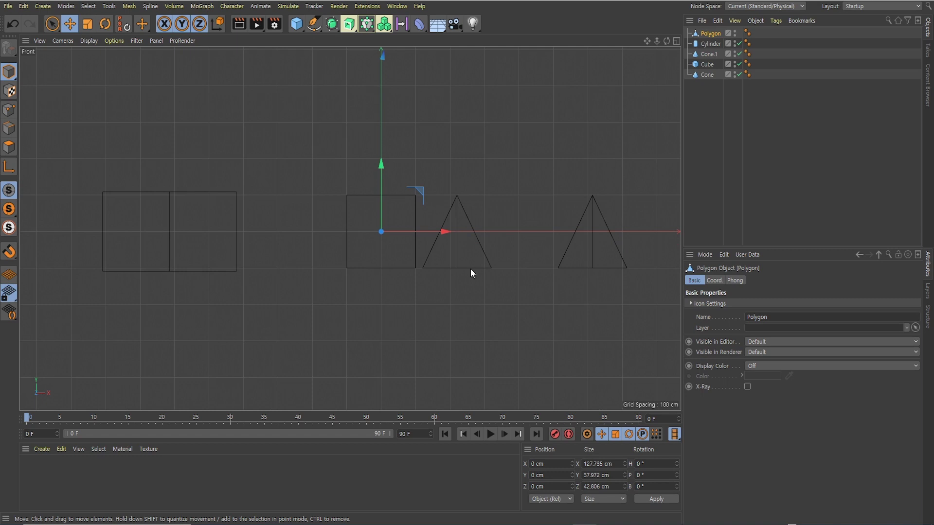
- Set the Front view's display mode to Gouraud Shading (Lines) and frame the primitives
{"action": "left_click", "coordinate": [88, 41]}
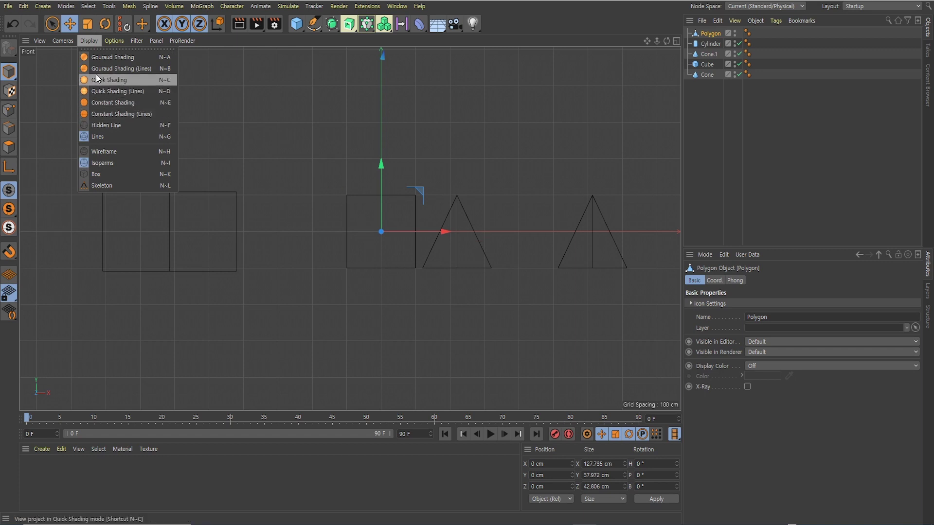
{"action": "left_click", "coordinate": [125, 68]}
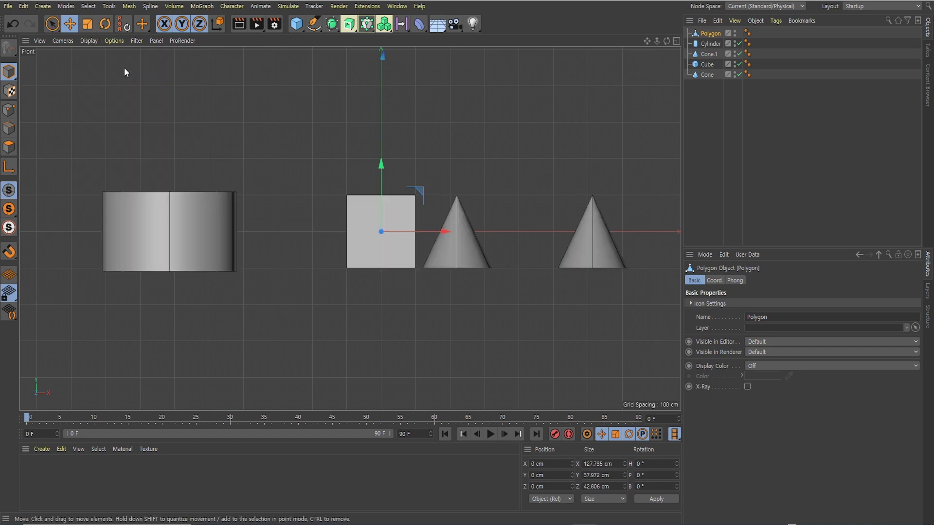
{"action": "middle_click_drag", "start_coordinate": [380, 245], "coordinate": [365, 254], "text": "alt"}
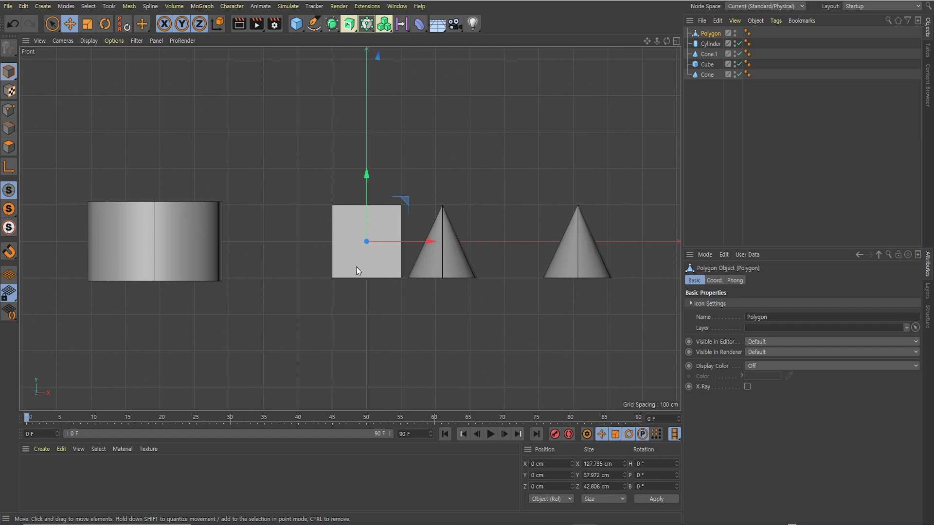
{"action": "middle_click_drag", "start_coordinate": [441, 240], "coordinate": [405, 232], "text": "alt"}
{"action": "scroll", "coordinate": [442, 235], "scroll_direction": "down", "scroll_amount": 2}
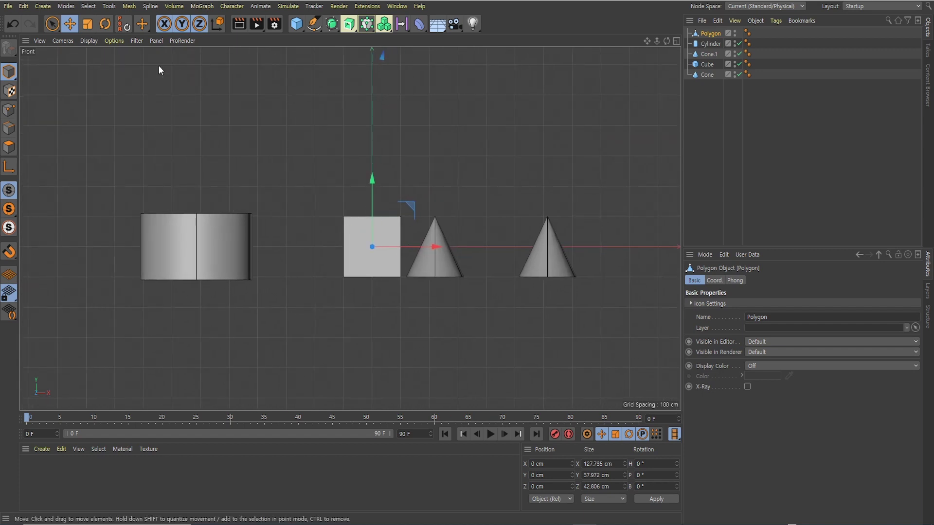
- With the Polygon Pen, draw a roughly square polygon above the cone nearest the cube in the Front view
{"action": "left_click", "coordinate": [129, 6]}
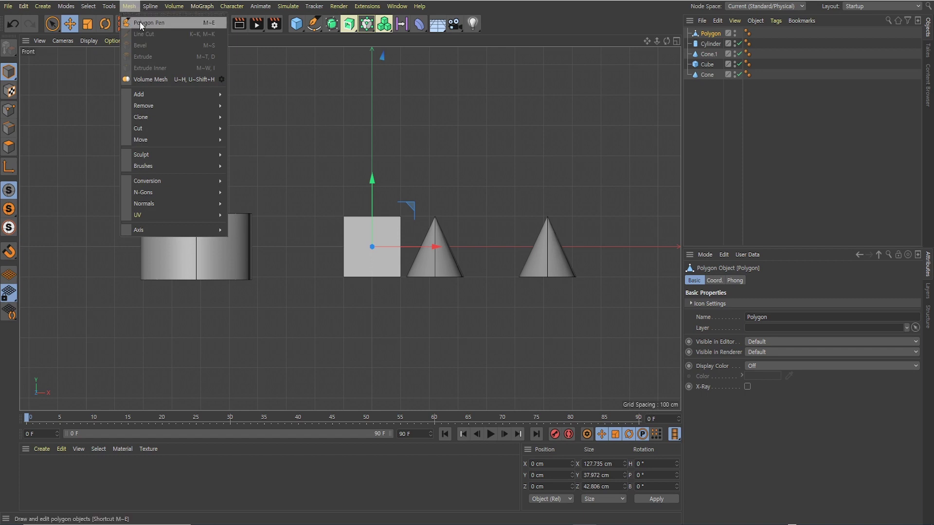
{"action": "left_click", "coordinate": [140, 23]}
{"action": "left_click", "coordinate": [436, 162]}
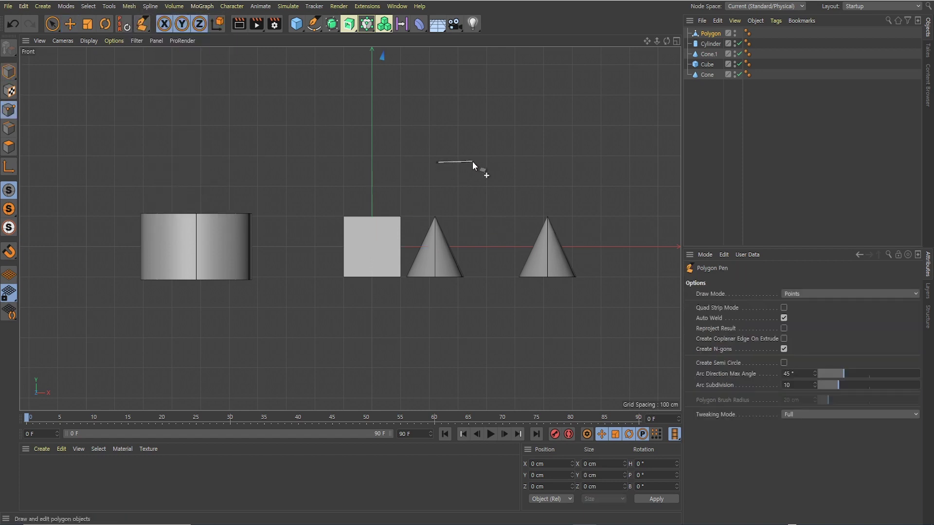
{"action": "left_click", "coordinate": [472, 162]}
{"action": "left_click", "coordinate": [474, 197]}
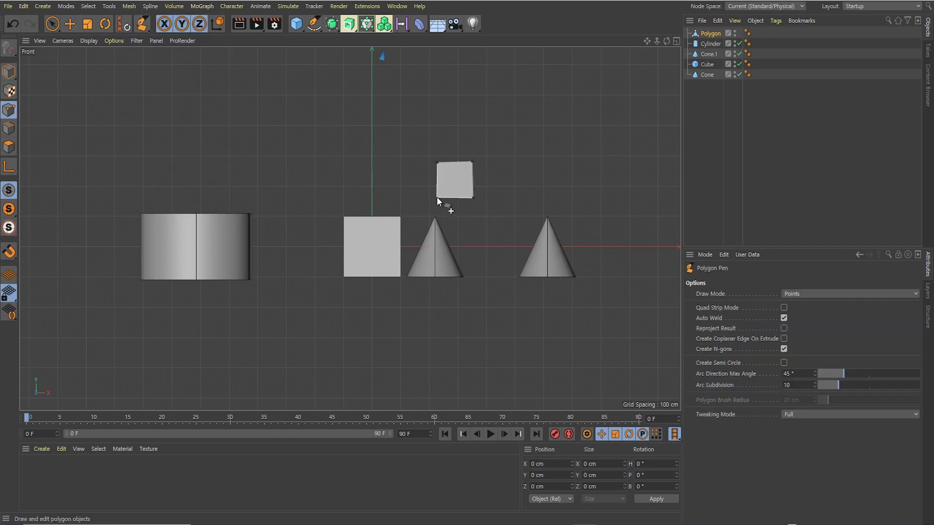
{"action": "left_click", "coordinate": [439, 165]}
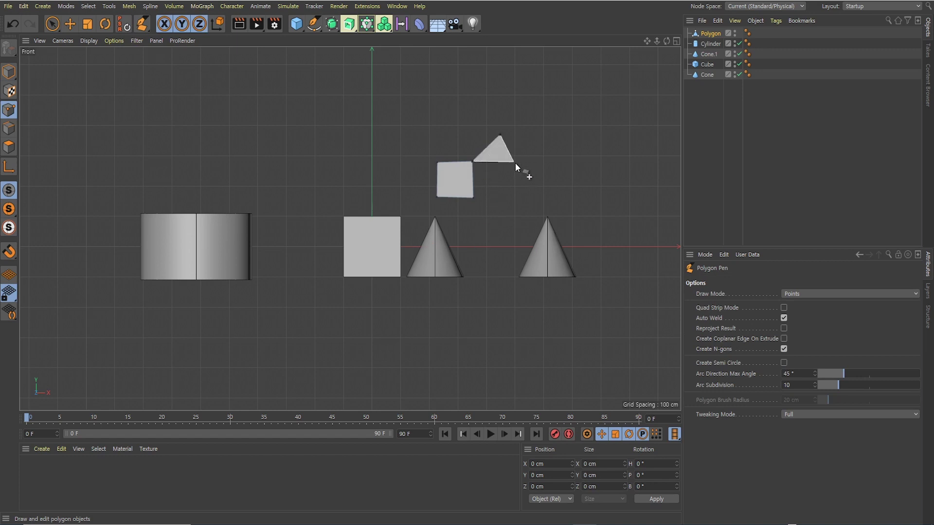
- Extend the square with two connected quads rising diagonally toward the upper right, sharing its edge points
{"action": "left_click", "coordinate": [515, 162]}
{"action": "left_click", "coordinate": [475, 197]}
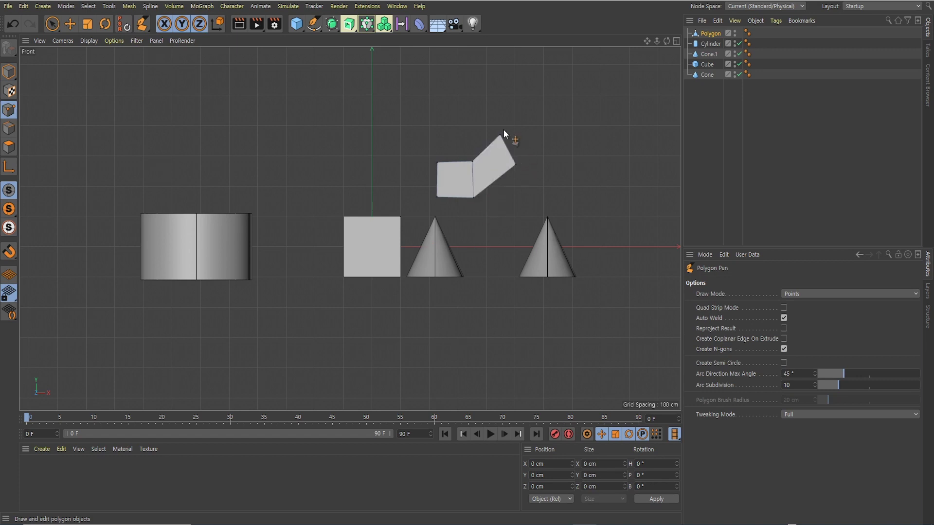
{"action": "left_click", "coordinate": [555, 133]}
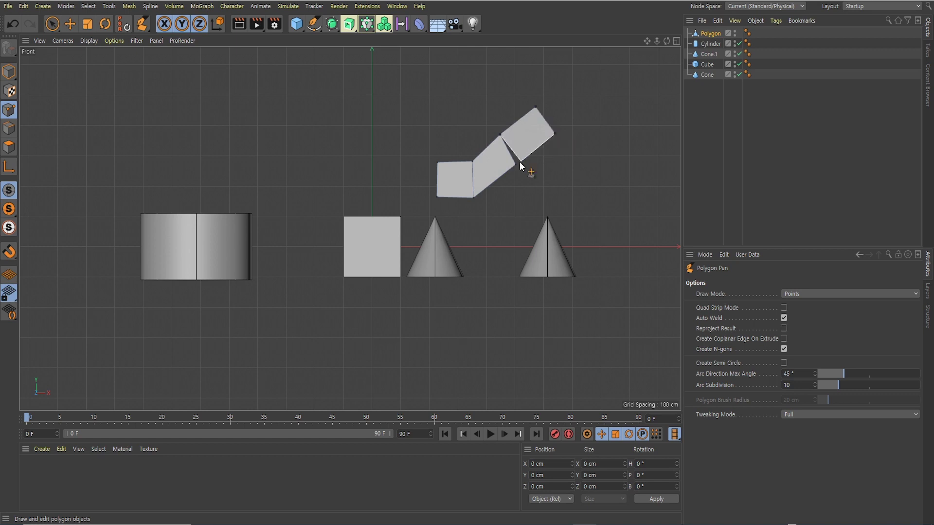
{"action": "double_click", "coordinate": [516, 165]}
- Continue the strip with a narrow triangle at the bend and two quads running back toward the left
{"action": "double_click", "coordinate": [541, 81]}
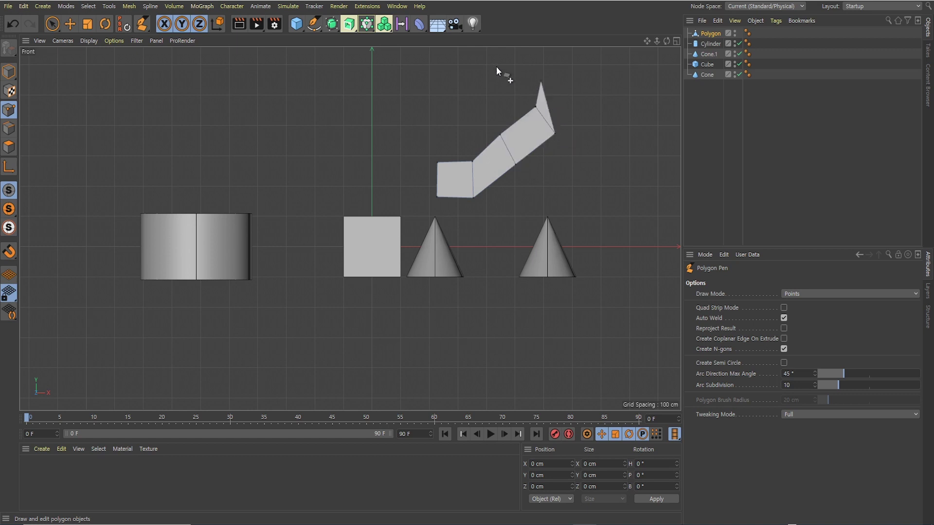
{"action": "left_click", "coordinate": [542, 81]}
{"action": "left_click", "coordinate": [490, 67]}
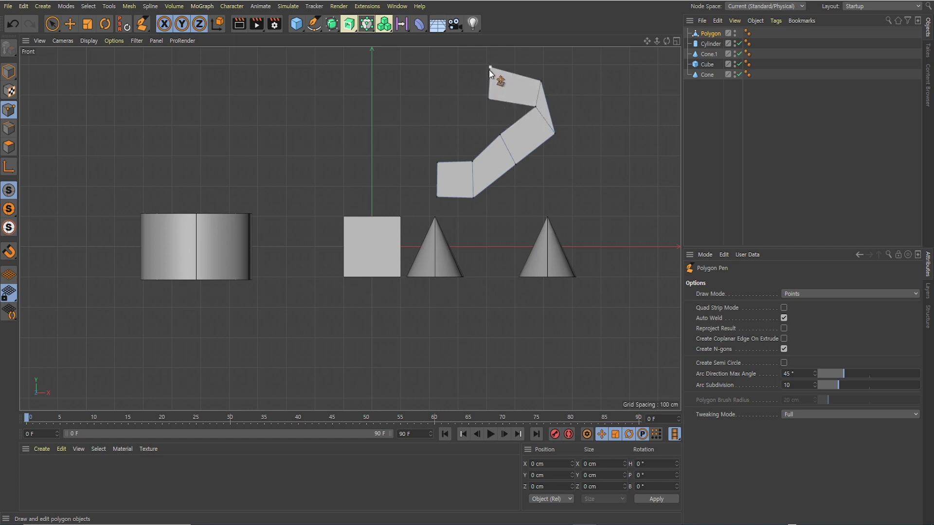
{"action": "left_click", "coordinate": [437, 68]}
{"action": "left_click", "coordinate": [436, 95]}
{"action": "double_click", "coordinate": [489, 99]}
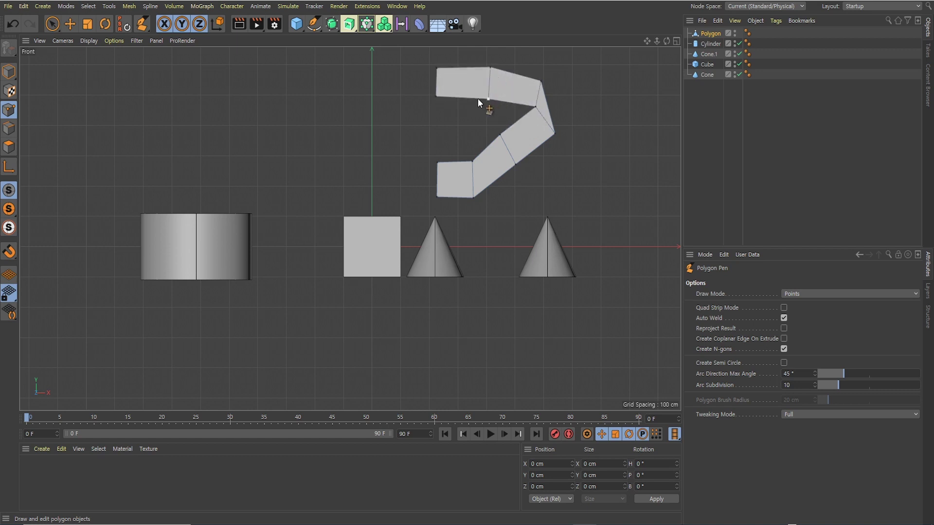
- Continue the polygon strip down the left side and join it to the first square to close the ring
{"action": "left_click", "coordinate": [437, 68]}
{"action": "left_click", "coordinate": [381, 92]}
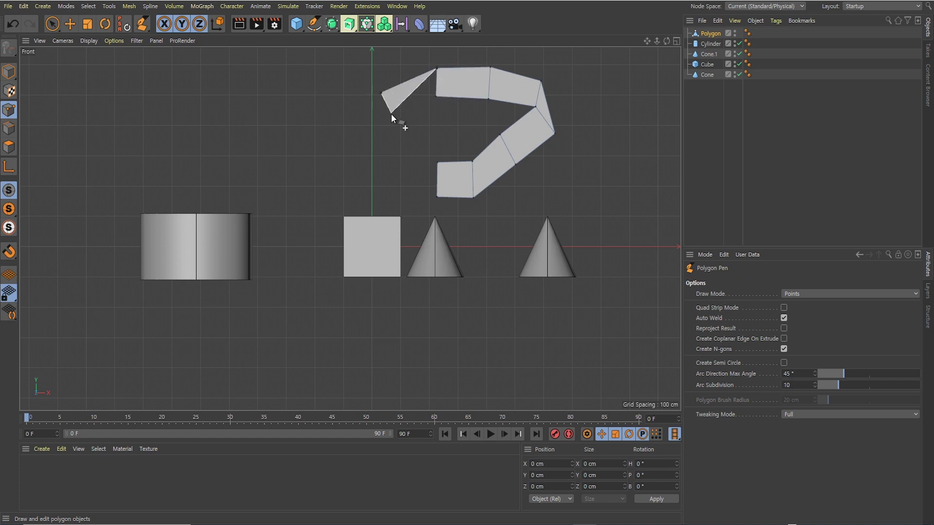
{"action": "left_click", "coordinate": [436, 95]}
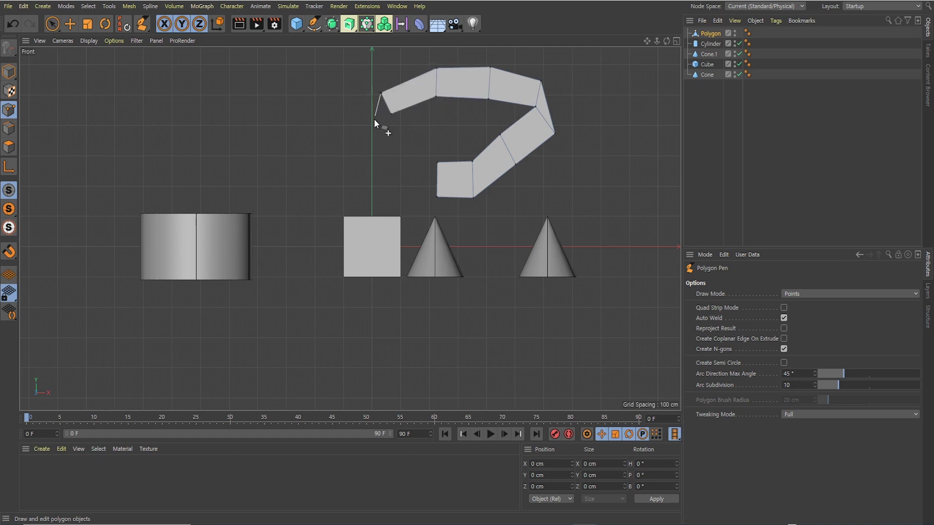
{"action": "left_click", "coordinate": [368, 140]}
{"action": "left_click", "coordinate": [384, 148]}
{"action": "left_click", "coordinate": [390, 113]}
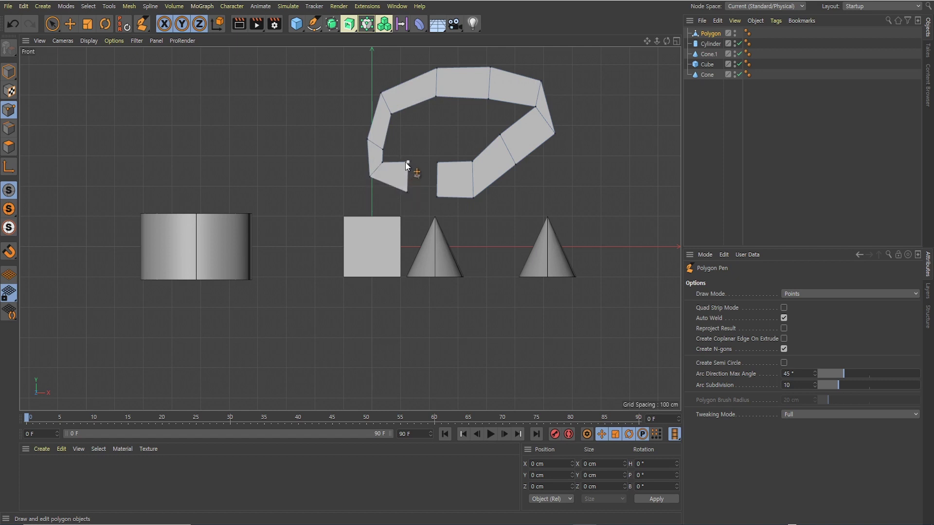
{"action": "left_click", "coordinate": [426, 164]}
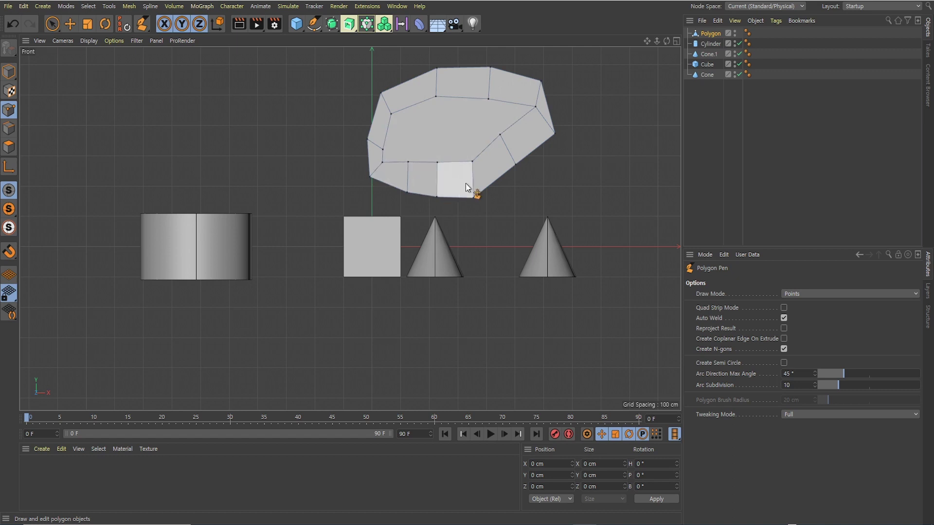
- In Polygon mode, select the large inner polygon filling the ring and delete it
{"action": "left_click", "coordinate": [69, 24]}
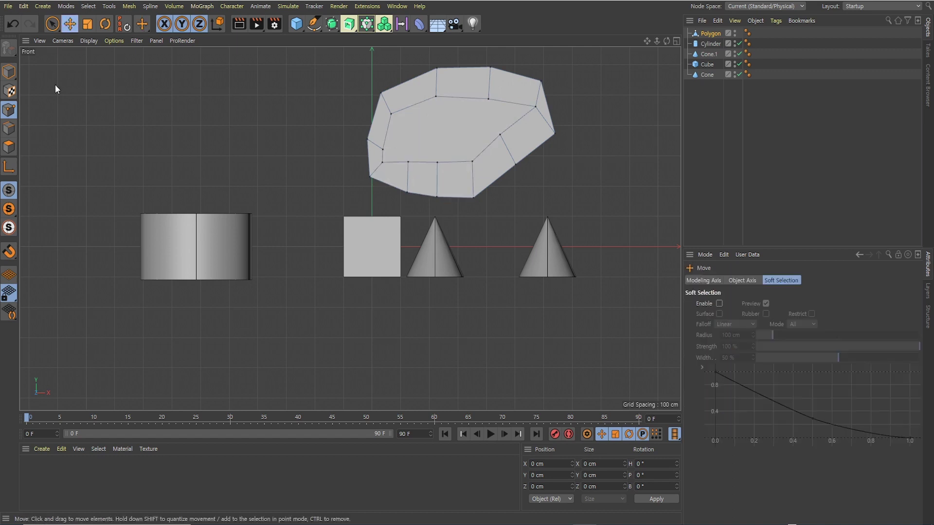
{"action": "left_click", "coordinate": [10, 147]}
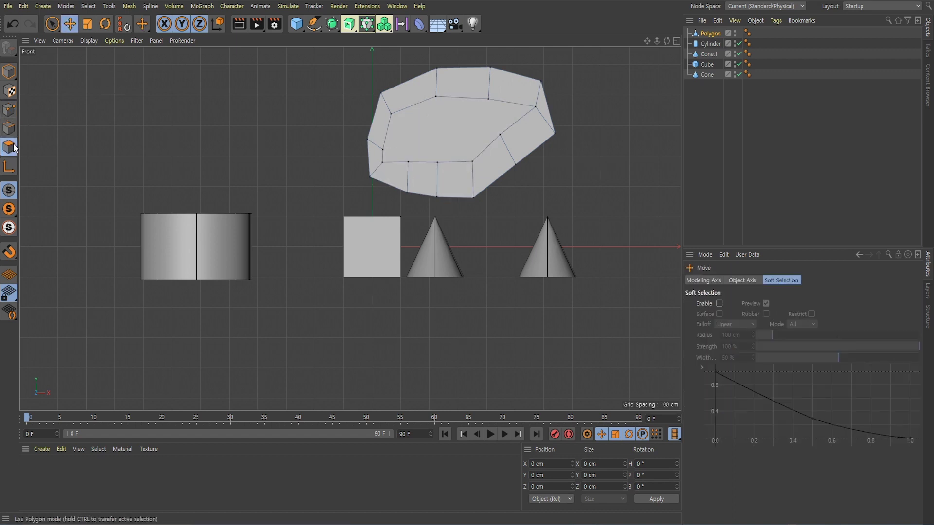
{"action": "left_click", "coordinate": [448, 127]}
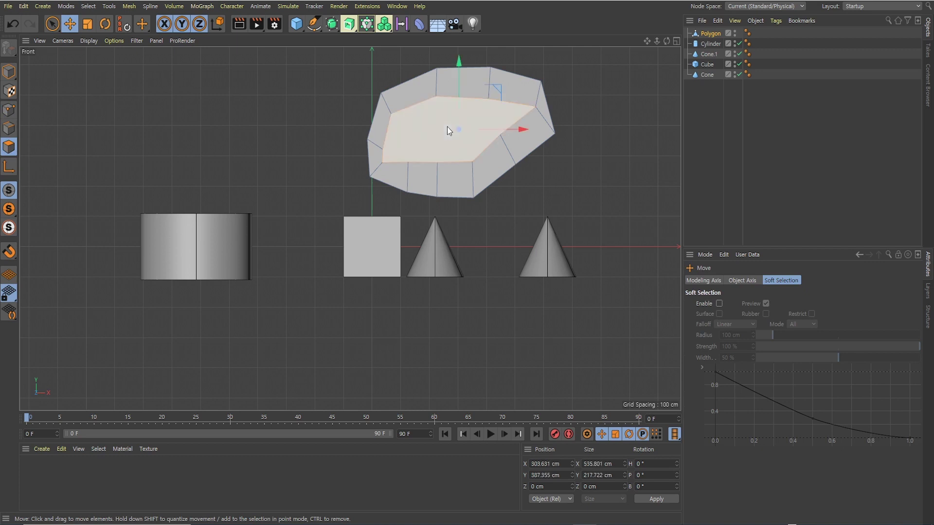
{"action": "key", "text": "Delete"}
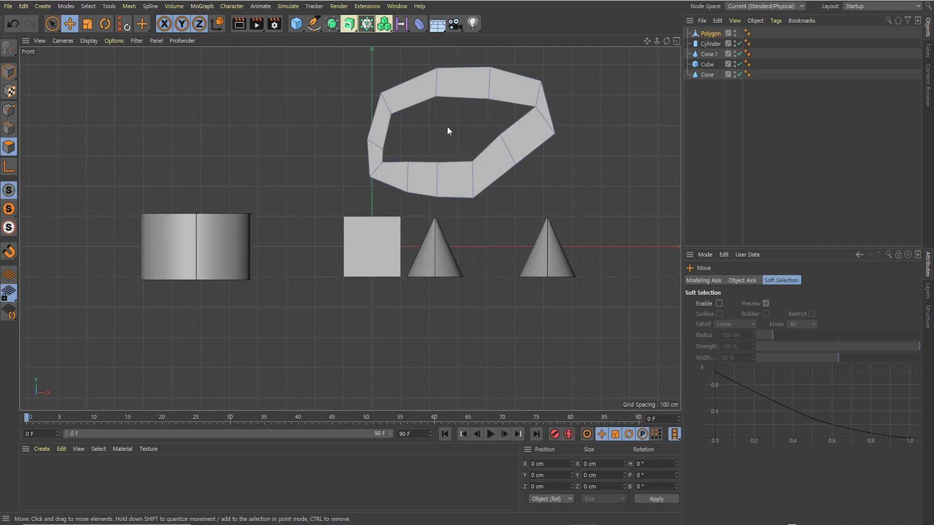
- Return to the perspective view and examine the open polygon ring from several angles
{"action": "middle_click", "coordinate": [418, 148]}
{"action": "middle_click", "coordinate": [208, 136]}
{"action": "left_click_drag", "start_coordinate": [448, 263], "coordinate": [357, 188], "text": "alt"}
{"action": "left_click_drag", "start_coordinate": [441, 154], "coordinate": [398, 208], "text": "alt"}
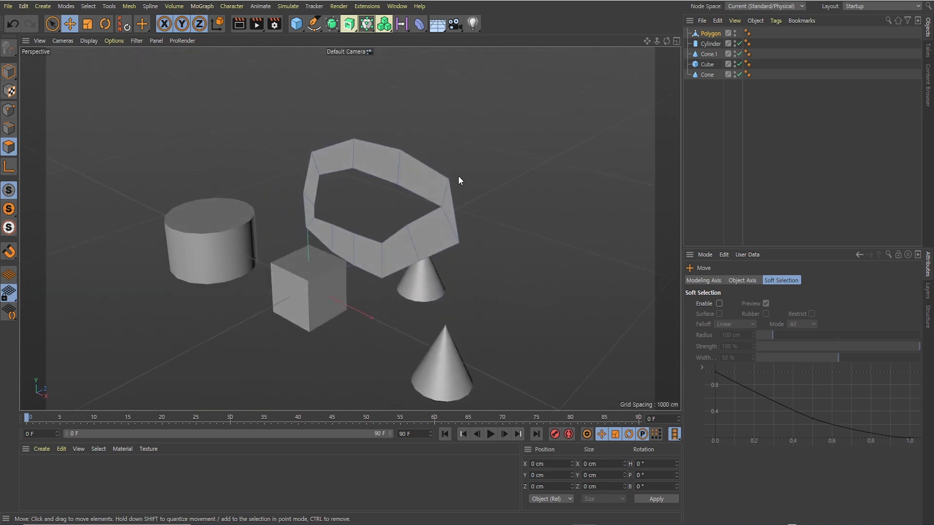
{"action": "mouse_move", "coordinate": [466, 208]}
{"action": "left_mouse_down", "text": "alt"}
{"action": "mouse_move", "coordinate": [439, 226]}
{"action": "mouse_move", "coordinate": [465, 202]}
{"action": "left_mouse_up", "text": "alt"}
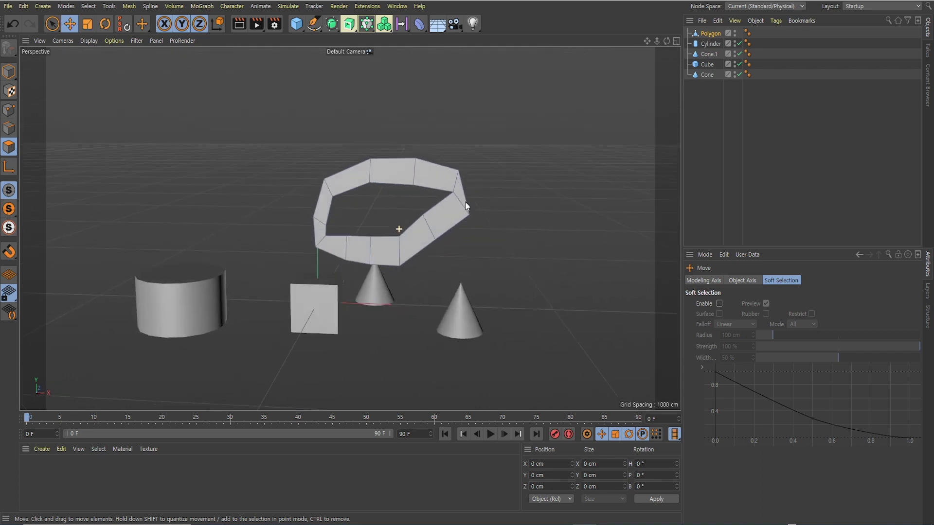
{"action": "scroll", "coordinate": [457, 200], "scroll_direction": "up", "scroll_amount": 2}
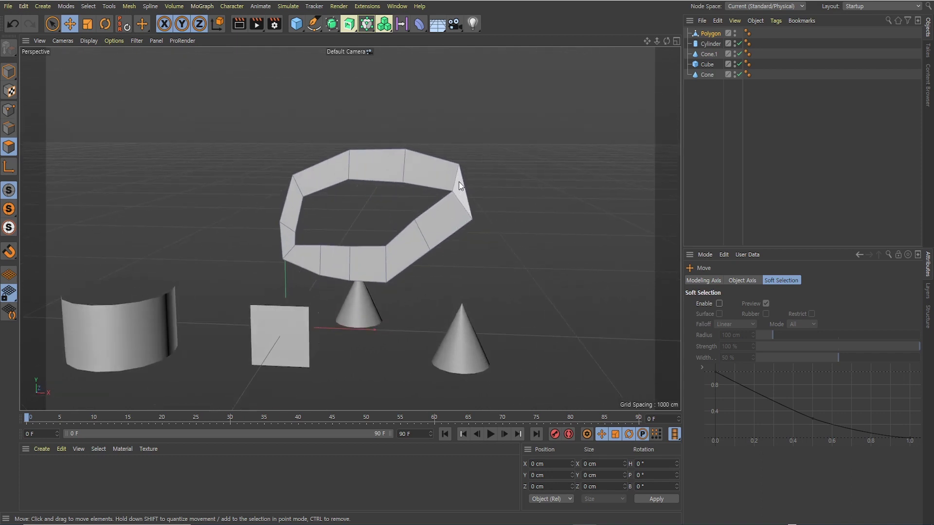
{"action": "left_click_drag", "start_coordinate": [457, 186], "coordinate": [404, 162], "text": "alt"}
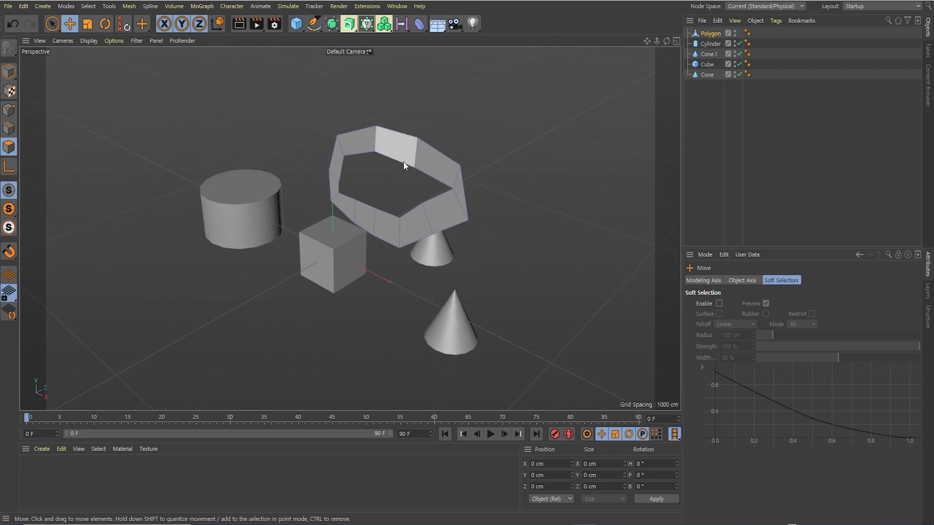
- Select an upper point of the ring in Point mode, and move its whole outer edge loop to Z 37.894 cm in Edge mode
{"action": "left_click", "coordinate": [8, 110]}
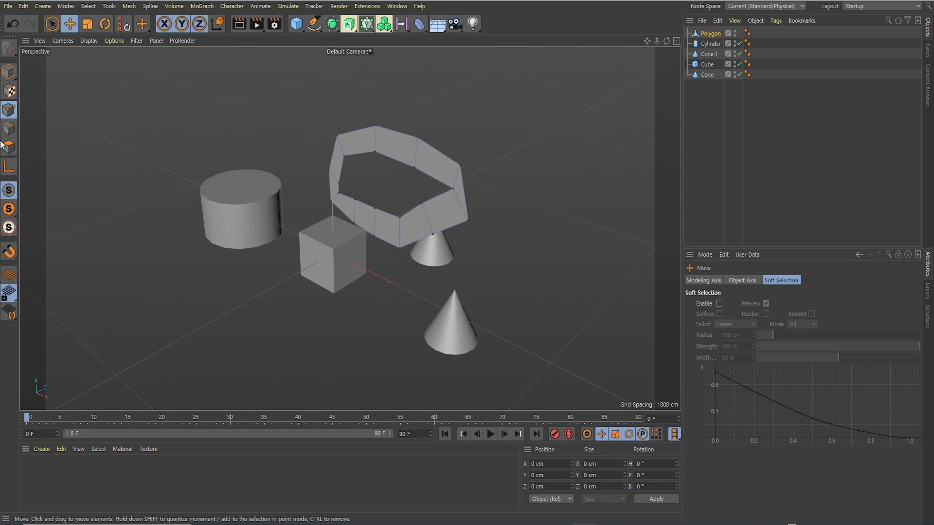
{"action": "left_click", "coordinate": [418, 139]}
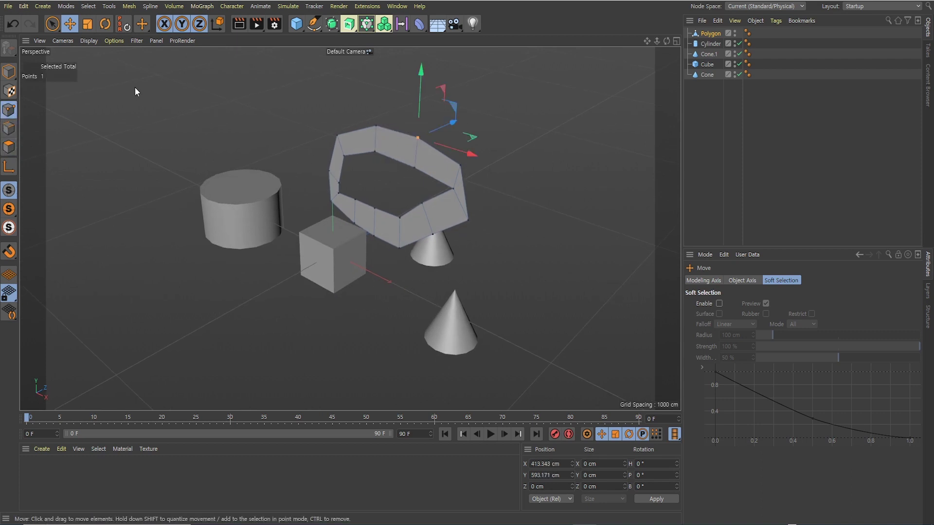
{"action": "left_click", "coordinate": [9, 128]}
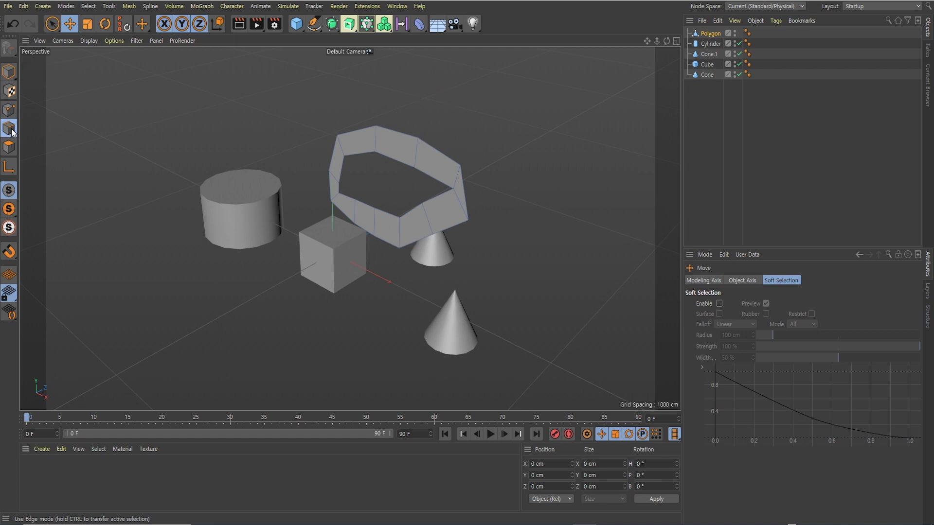
{"action": "double_click", "coordinate": [401, 130]}
{"action": "left_click_drag", "start_coordinate": [401, 154], "coordinate": [440, 145], "text": "alt"}
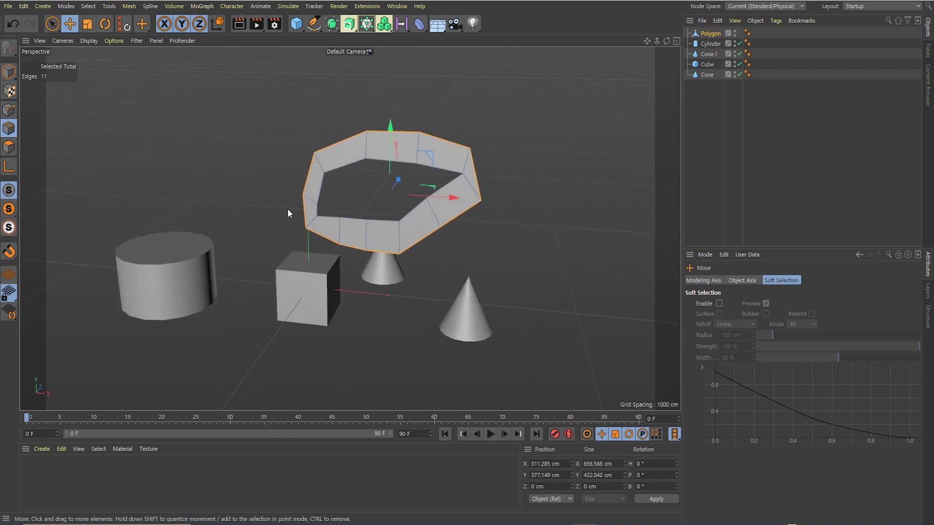
{"action": "mouse_move", "coordinate": [435, 153]}
{"action": "left_mouse_down", "text": "alt"}
{"action": "mouse_move", "coordinate": [457, 156]}
{"action": "mouse_move", "coordinate": [493, 139]}
{"action": "mouse_move", "coordinate": [483, 150]}
{"action": "mouse_move", "coordinate": [453, 152]}
{"action": "left_mouse_up", "text": "alt"}
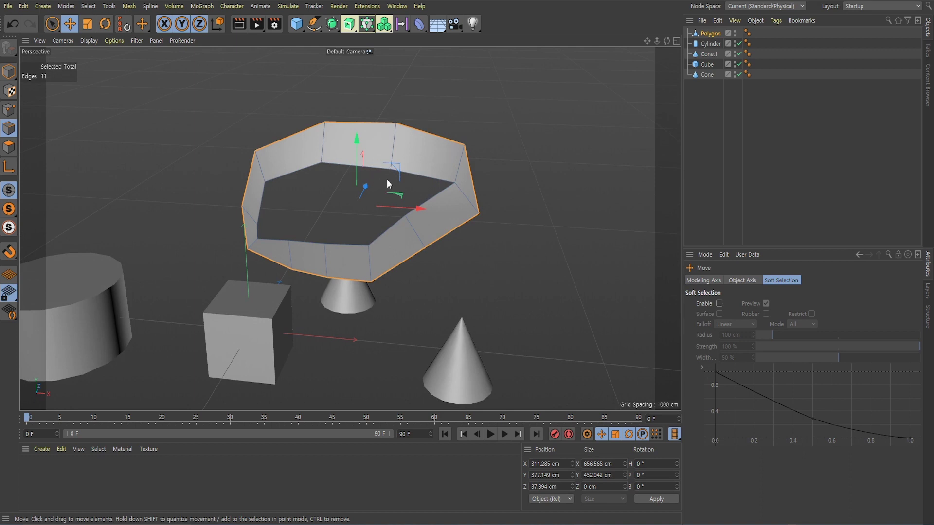
{"action": "left_click_drag", "start_coordinate": [386, 179], "coordinate": [379, 161], "text": "alt"}
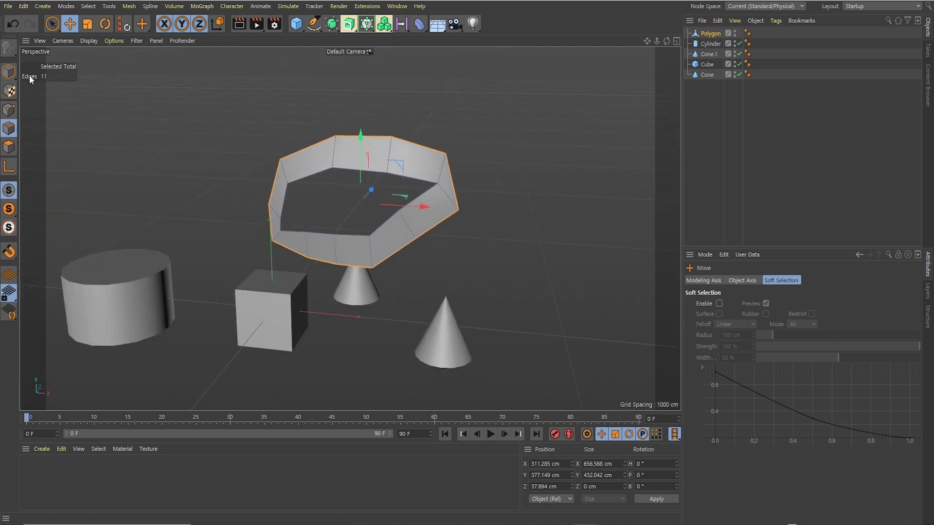
- Deselect everything in Model mode and examine which Mesh commands are available with no object selected
{"action": "left_click", "coordinate": [9, 71]}
{"action": "left_click", "coordinate": [262, 115]}
{"action": "left_click_drag", "start_coordinate": [261, 115], "coordinate": [278, 104], "text": "alt"}
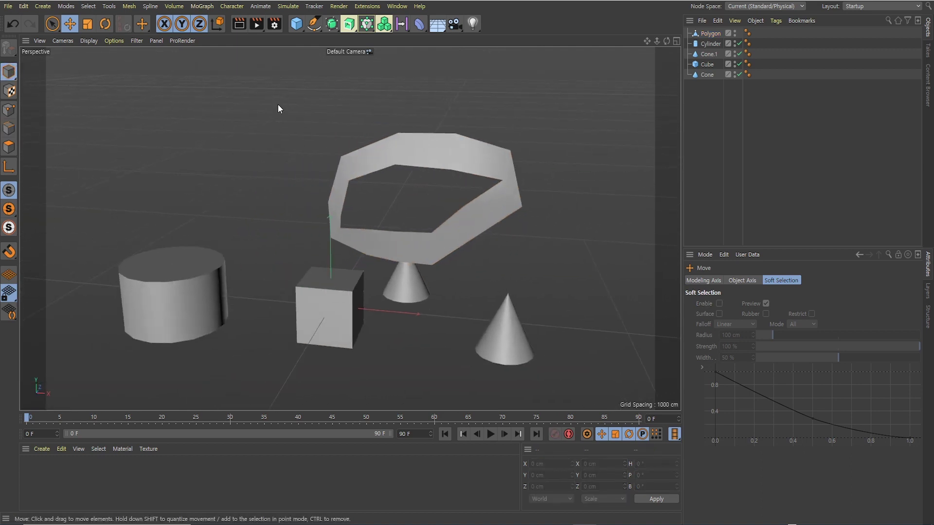
{"action": "left_click", "coordinate": [129, 6]}
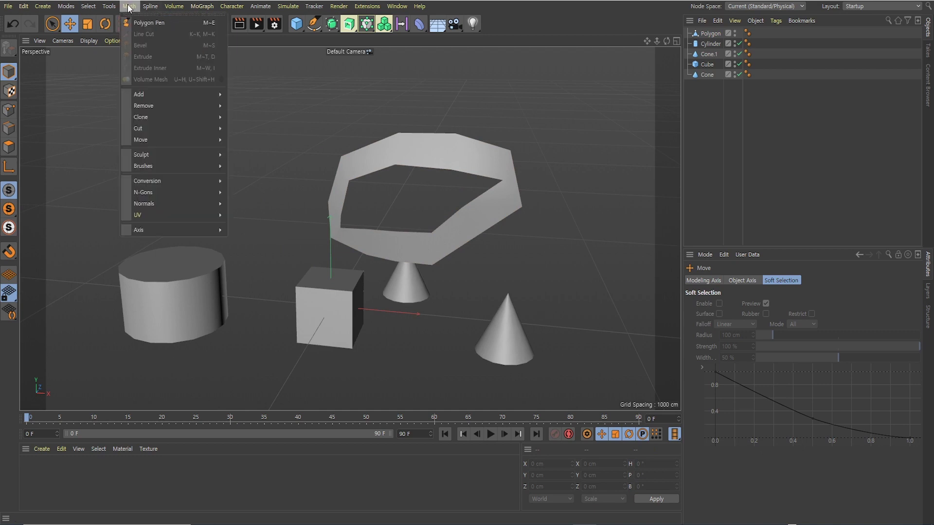
{"action": "mouse_move", "coordinate": [149, 93]}
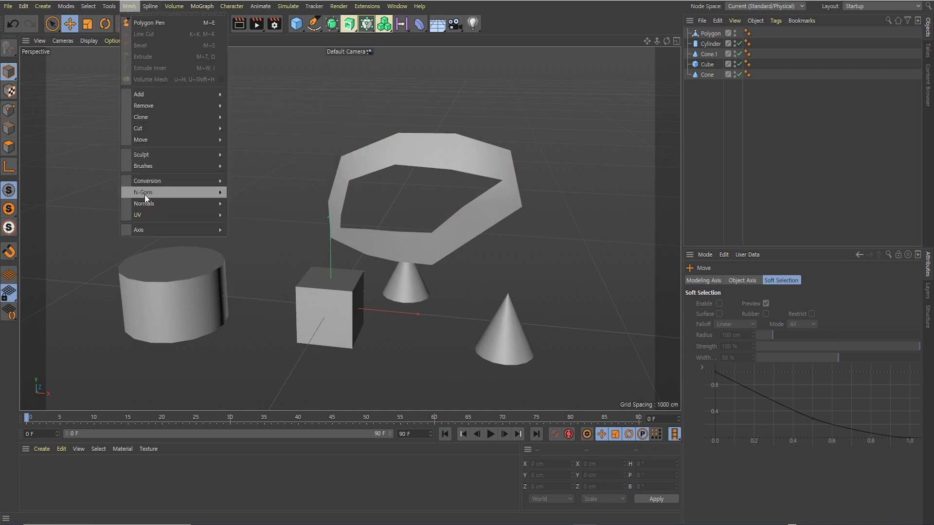
{"action": "left_click", "coordinate": [408, 176]}
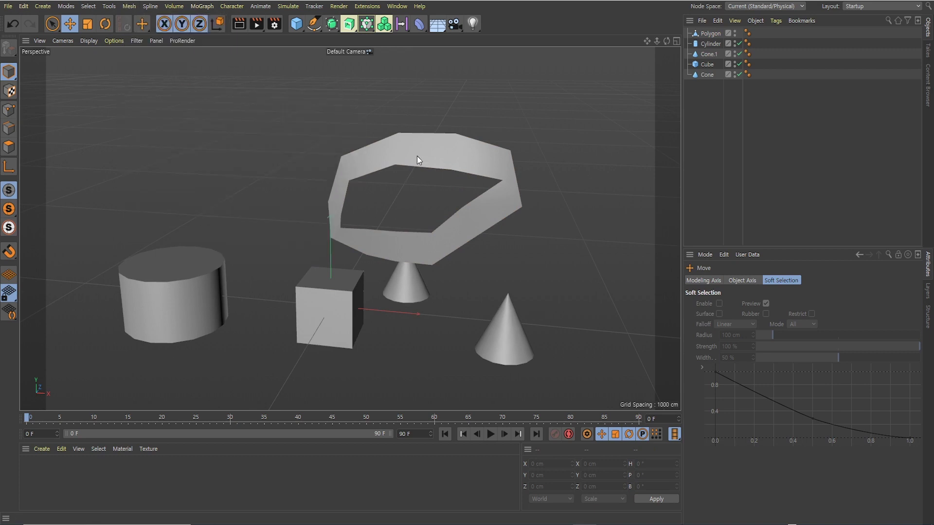
- Select the polygon ring in Point mode and examine the Mesh commands, including the Add group, and the Spline commands
{"action": "left_click", "coordinate": [417, 160]}
{"action": "left_click", "coordinate": [8, 109]}
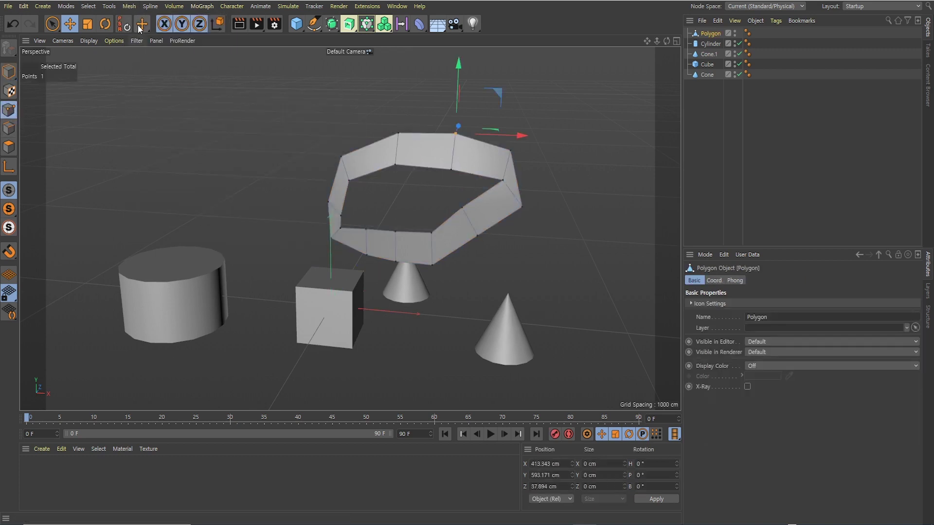
{"action": "left_click", "coordinate": [129, 6]}
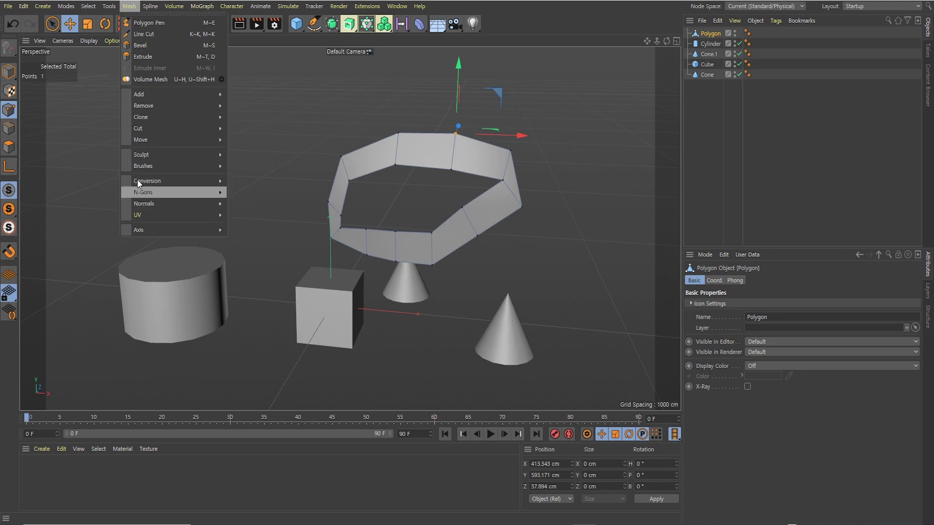
{"action": "mouse_move", "coordinate": [145, 92]}
{"action": "mouse_move", "coordinate": [224, 99]}
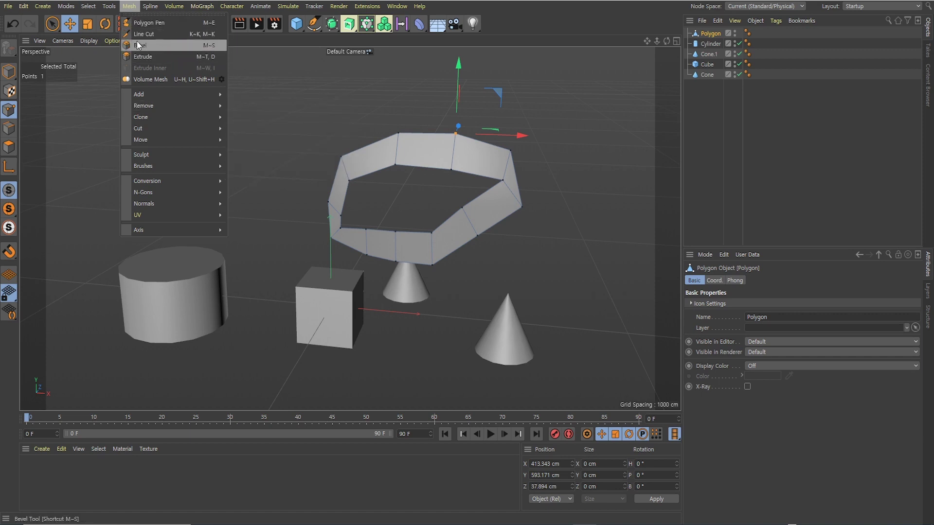
{"action": "mouse_move", "coordinate": [155, 8]}
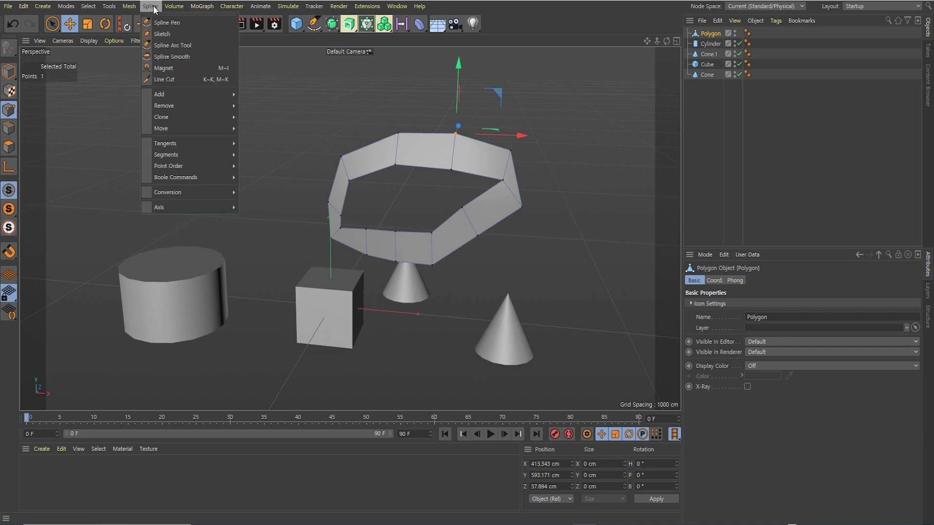
{"action": "left_click", "coordinate": [278, 119]}
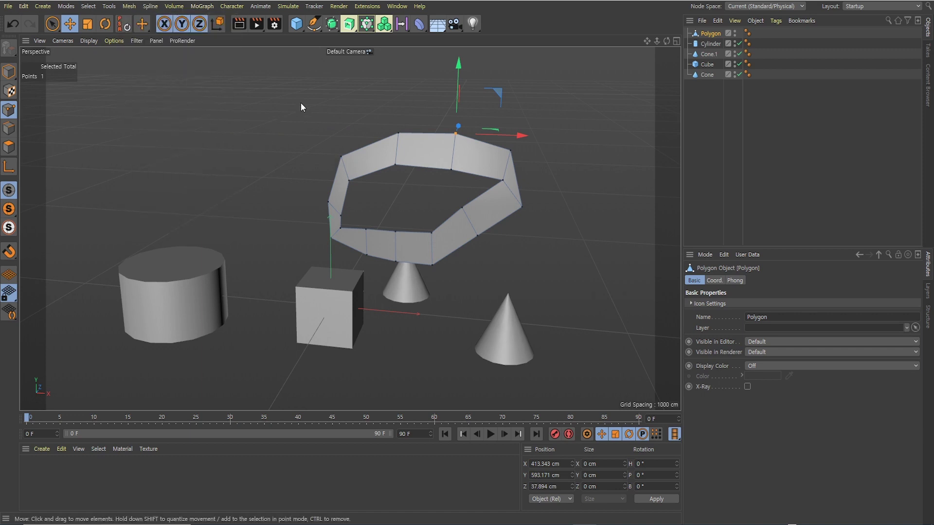
- Examine the available spline, primitive, generator and field object types, and review the Spline commands again
{"action": "left_click", "coordinate": [313, 25]}
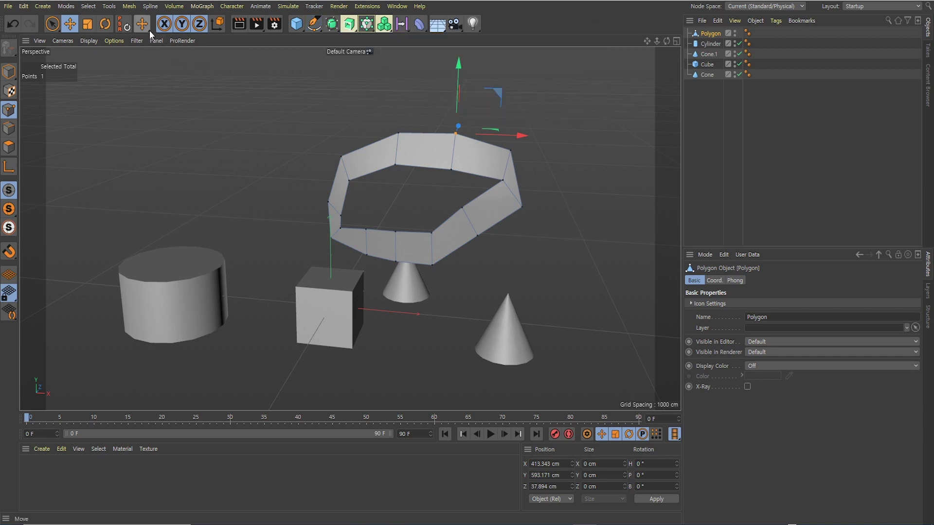
{"action": "left_click", "coordinate": [318, 24]}
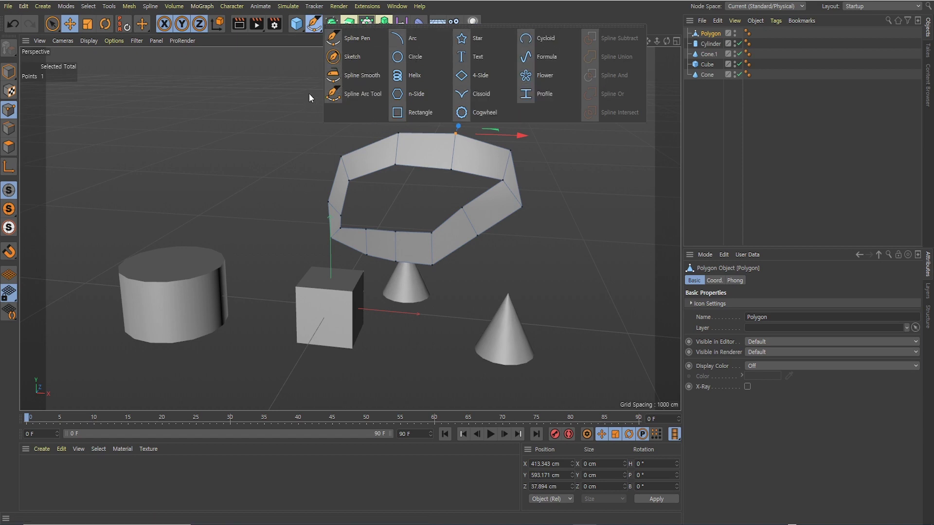
{"action": "left_click", "coordinate": [298, 26]}
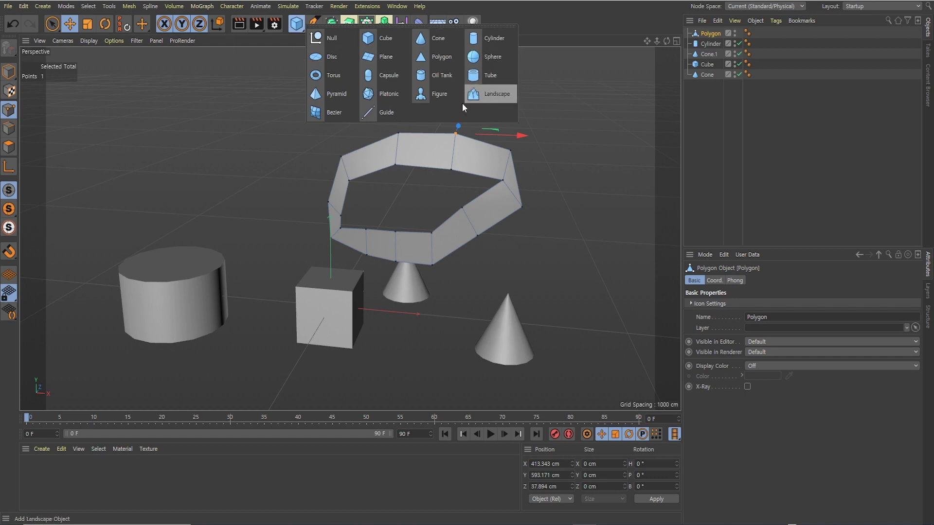
{"action": "left_click", "coordinate": [258, 27]}
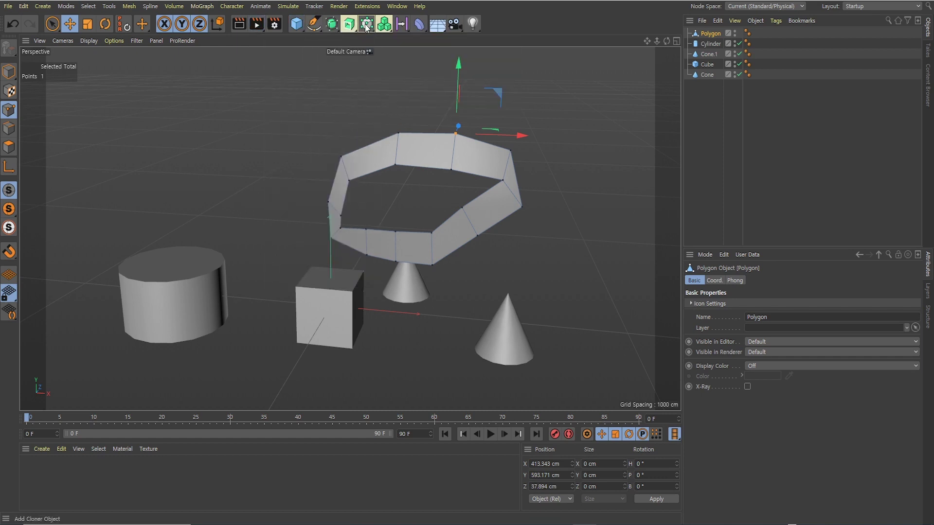
{"action": "left_click", "coordinate": [352, 31]}
{"action": "left_click", "coordinate": [402, 25]}
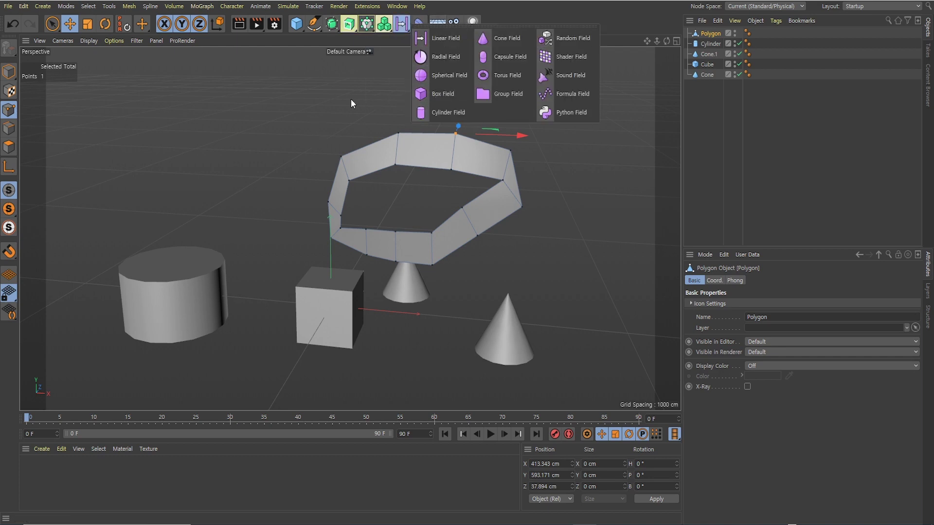
{"action": "left_click", "coordinate": [384, 23]}
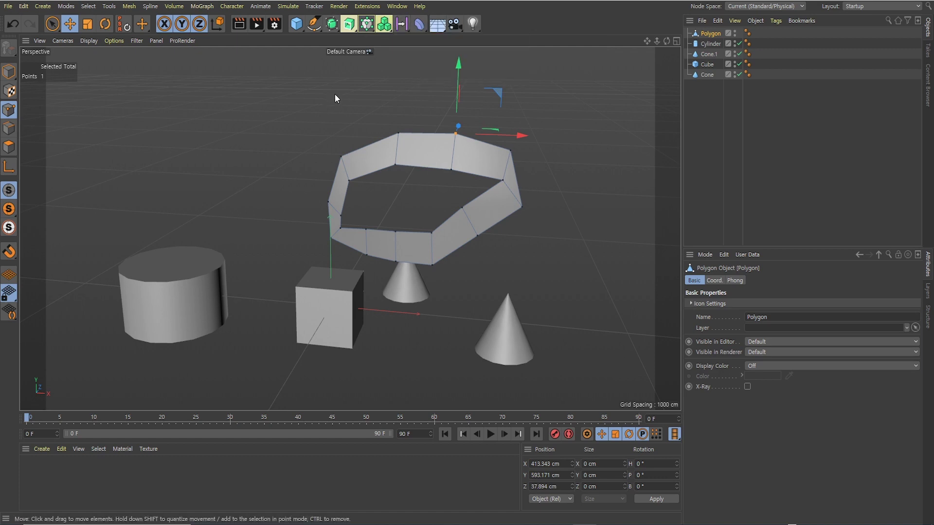
{"action": "left_click", "coordinate": [437, 25]}
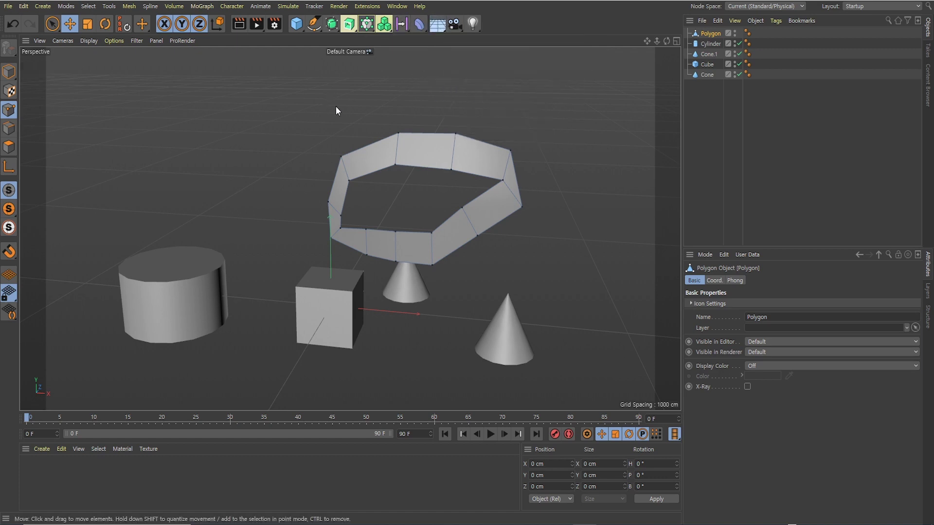
{"action": "left_click", "coordinate": [180, 9]}
{"action": "mouse_move", "coordinate": [149, 7]}
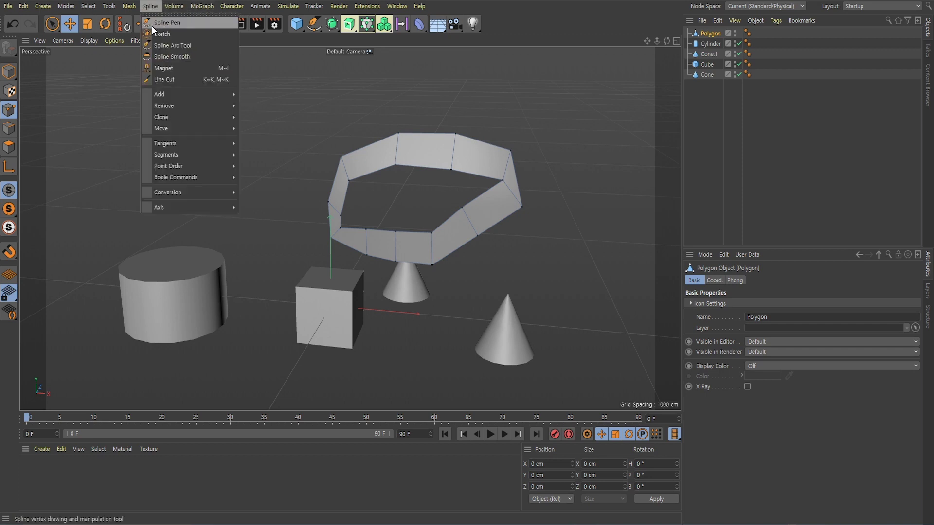
{"action": "left_click", "coordinate": [276, 72]}
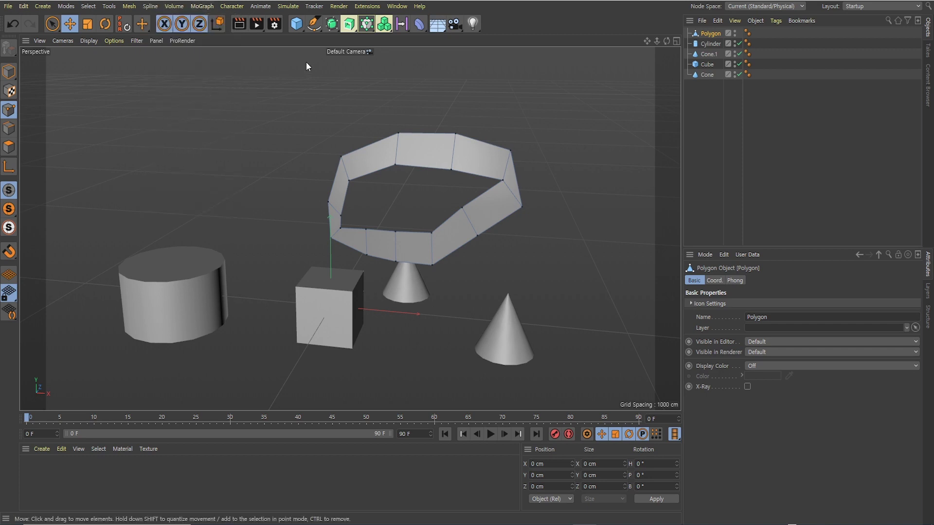
- Start a Bezier spline with the Spline Pen in the empty area beside the front cone, shaping a wavy upper side with two humps
{"action": "left_click", "coordinate": [316, 28]}
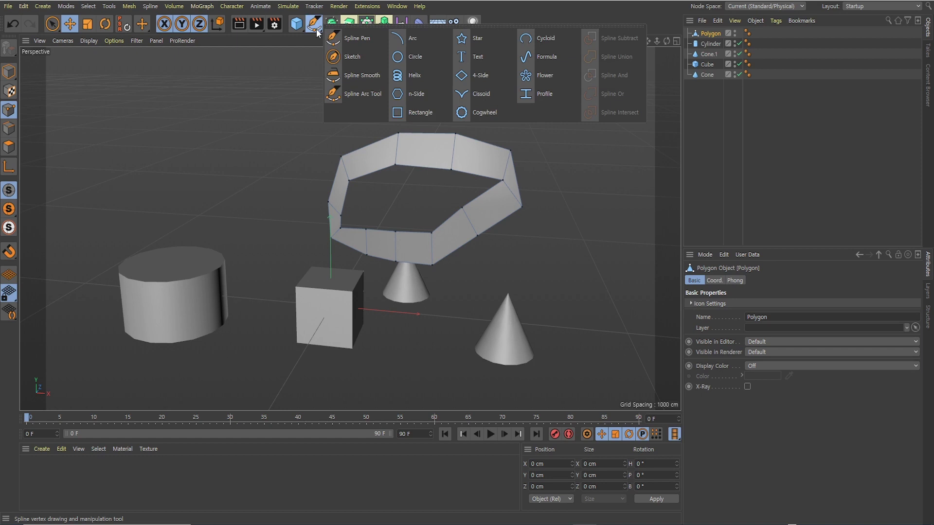
{"action": "left_click", "coordinate": [357, 40]}
{"action": "middle_click_drag", "start_coordinate": [466, 220], "coordinate": [352, 189], "text": "alt"}
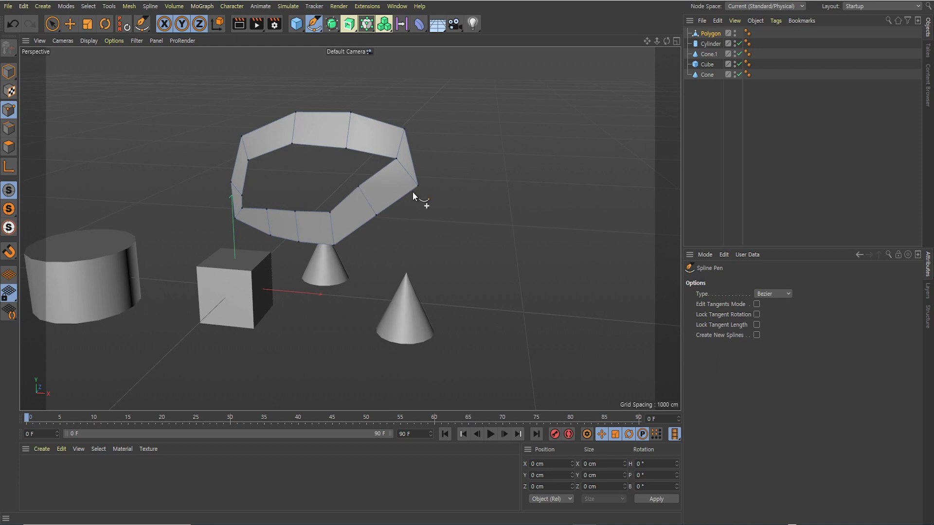
{"action": "middle_click_drag", "start_coordinate": [465, 236], "coordinate": [387, 207], "text": "alt"}
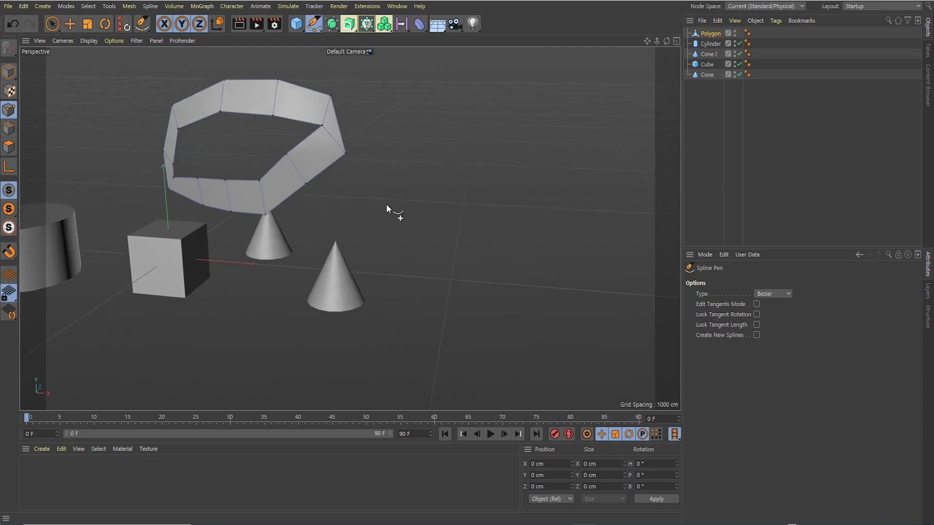
{"action": "left_click", "coordinate": [378, 200]}
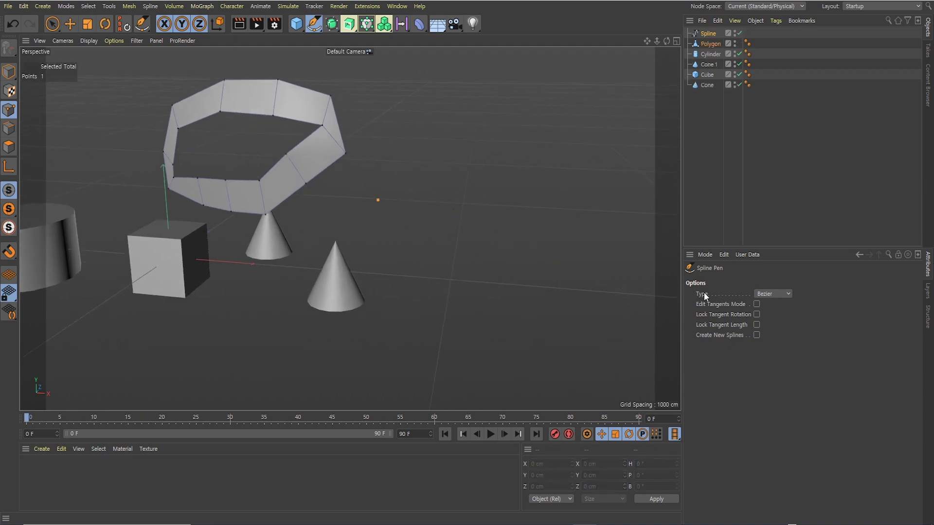
{"action": "left_click_drag", "start_coordinate": [402, 144], "coordinate": [433, 133]}
{"action": "left_click_drag", "start_coordinate": [468, 172], "coordinate": [545, 156]}
{"action": "left_click_drag", "start_coordinate": [574, 131], "coordinate": [595, 146]}
- Continue the spline down and back along a curved underside, and close it at its first point
{"action": "left_click_drag", "start_coordinate": [616, 261], "coordinate": [608, 273]}
{"action": "left_click_drag", "start_coordinate": [545, 293], "coordinate": [484, 244]}
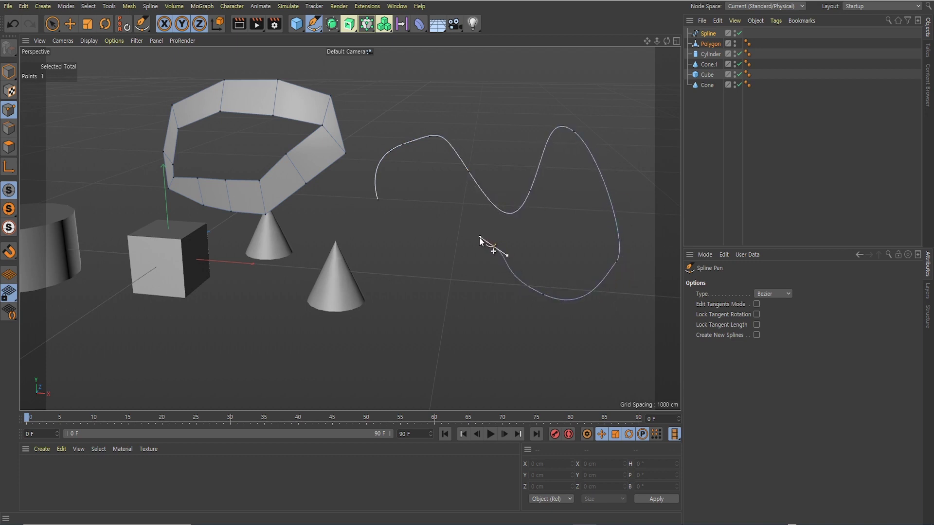
{"action": "left_click_drag", "start_coordinate": [432, 227], "coordinate": [427, 244]}
{"action": "left_click", "coordinate": [378, 199]}
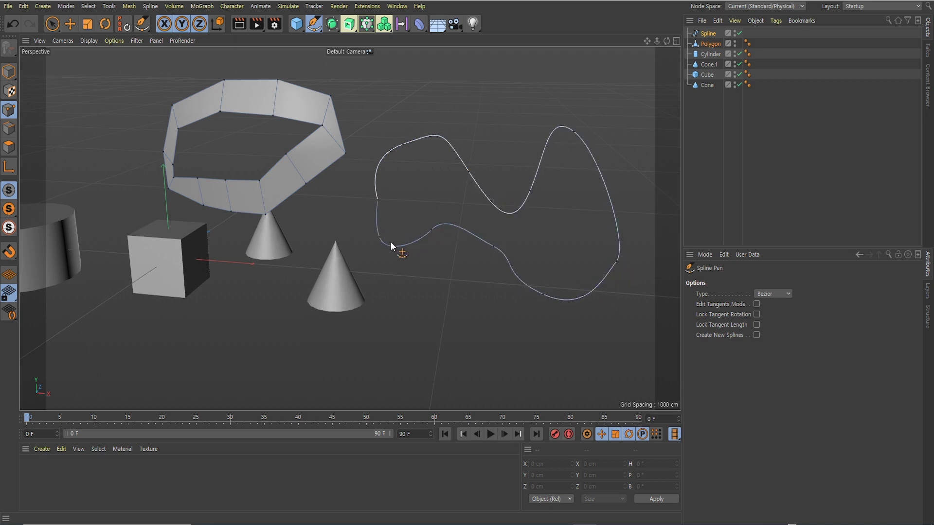
{"action": "scroll", "coordinate": [490, 254], "scroll_direction": "up", "scroll_amount": 2}
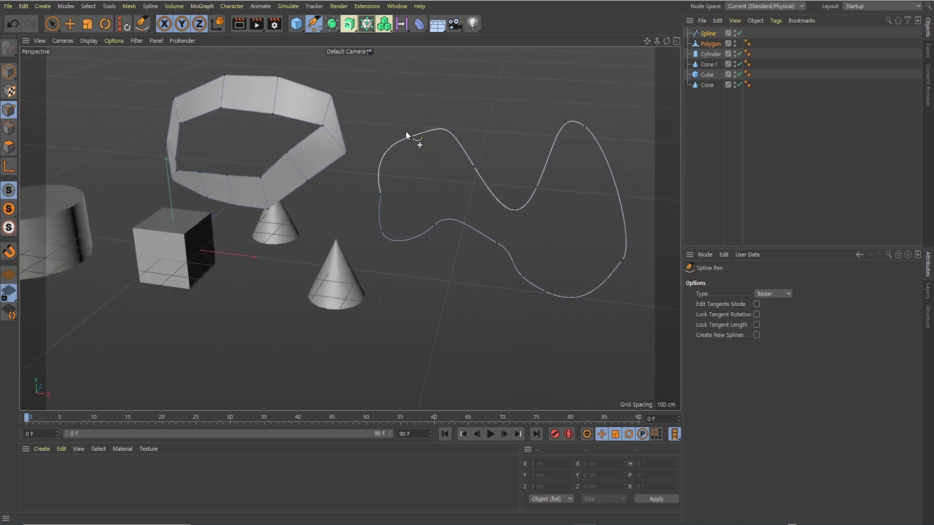
- Draw a closed, straight-sided spline of type Linear with the Spline Pen below the wavy Bezier spline
{"action": "middle_click_drag", "start_coordinate": [466, 227], "coordinate": [418, 218], "text": "alt"}
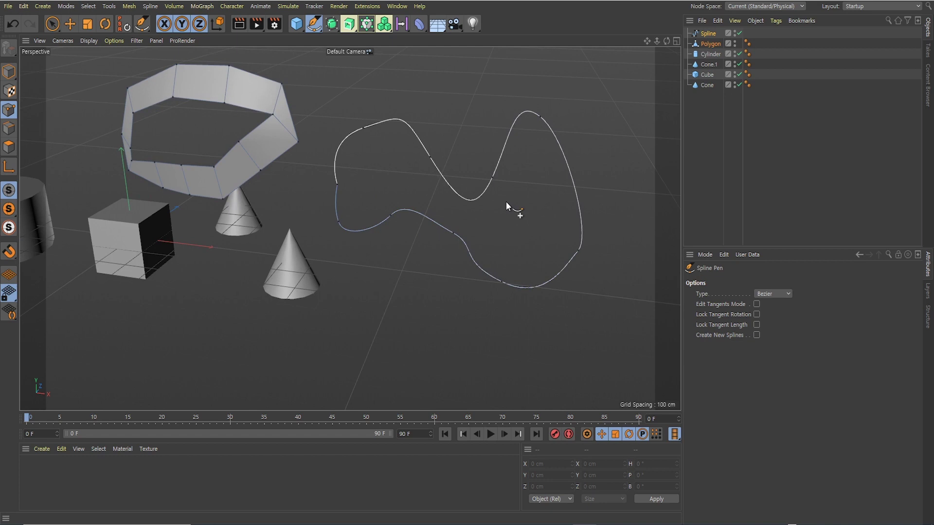
{"action": "left_click", "coordinate": [765, 294]}
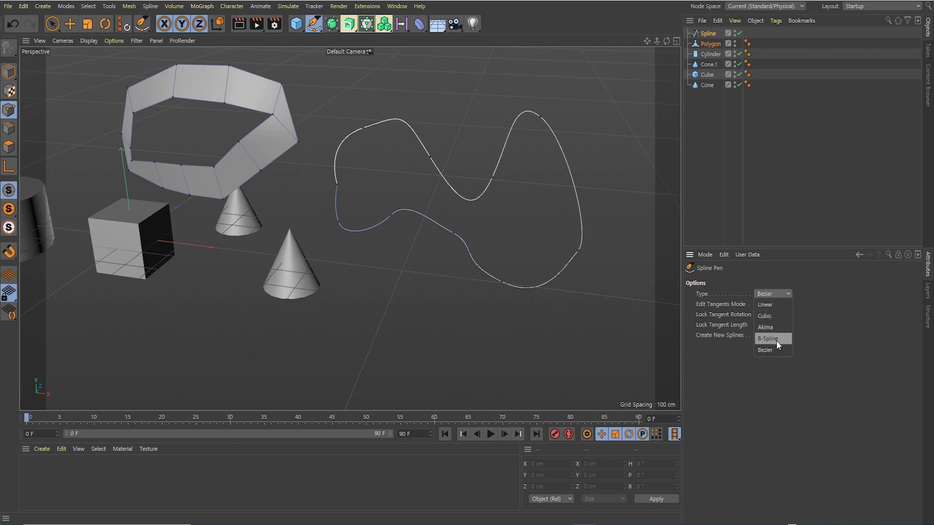
{"action": "left_click", "coordinate": [765, 305]}
{"action": "left_click", "coordinate": [361, 312]}
{"action": "left_click", "coordinate": [493, 325]}
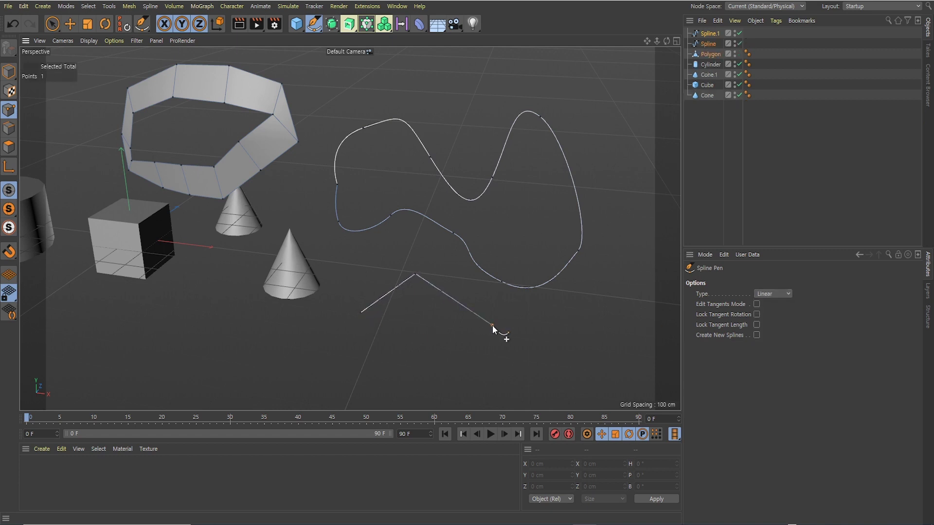
{"action": "left_click", "coordinate": [541, 308]}
{"action": "left_click", "coordinate": [563, 368]}
{"action": "left_click", "coordinate": [361, 317]}
{"action": "left_click_drag", "start_coordinate": [358, 378], "coordinate": [410, 256], "text": "alt"}
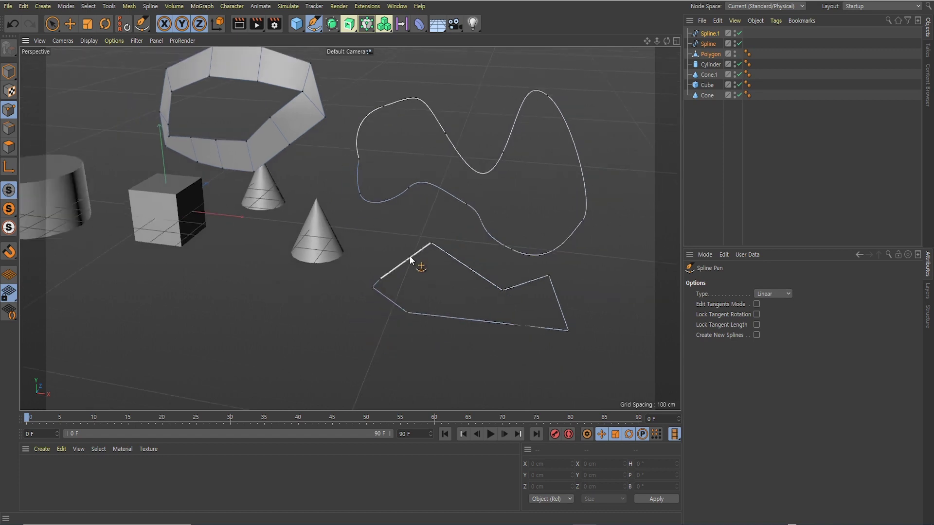
- Add a point with Create Point on the wavy spline's slope between the two humps and move it along Z
{"action": "scroll", "coordinate": [410, 256], "scroll_direction": "down", "scroll_amount": 5}
{"action": "middle_click_drag", "start_coordinate": [382, 305], "coordinate": [463, 249], "text": "alt"}
{"action": "mouse_move", "coordinate": [463, 249]}
{"action": "left_mouse_down", "text": "alt"}
{"action": "mouse_move", "coordinate": [484, 218]}
{"action": "mouse_move", "coordinate": [448, 254]}
{"action": "mouse_move", "coordinate": [449, 246]}
{"action": "left_mouse_up", "text": "alt"}
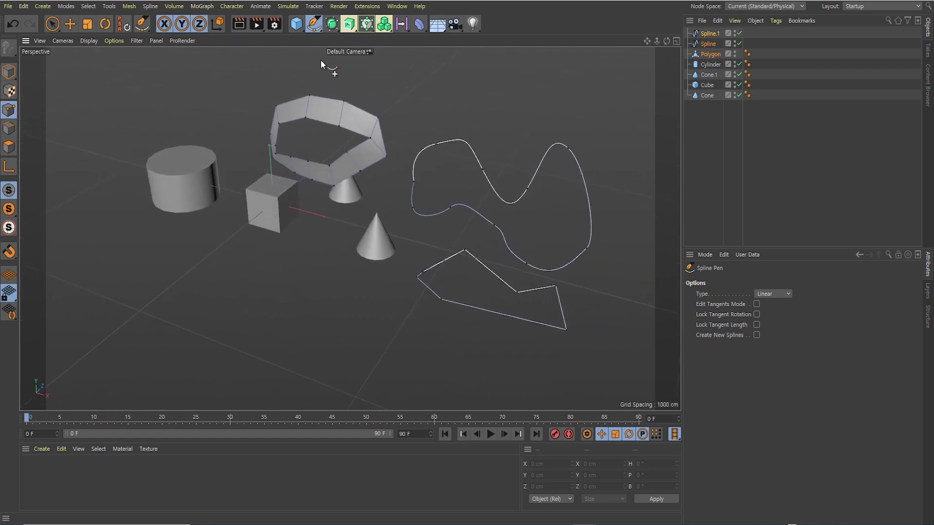
{"action": "left_click", "coordinate": [69, 23]}
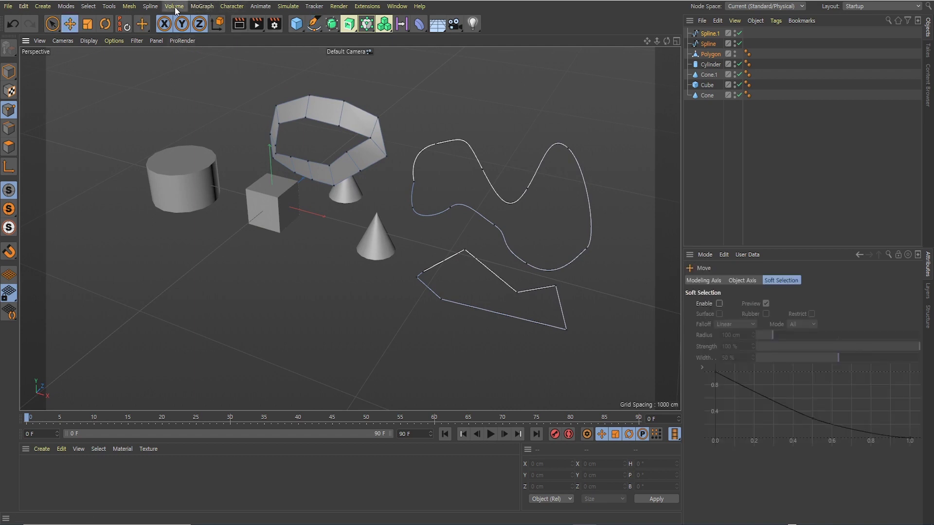
{"action": "left_click", "coordinate": [150, 6]}
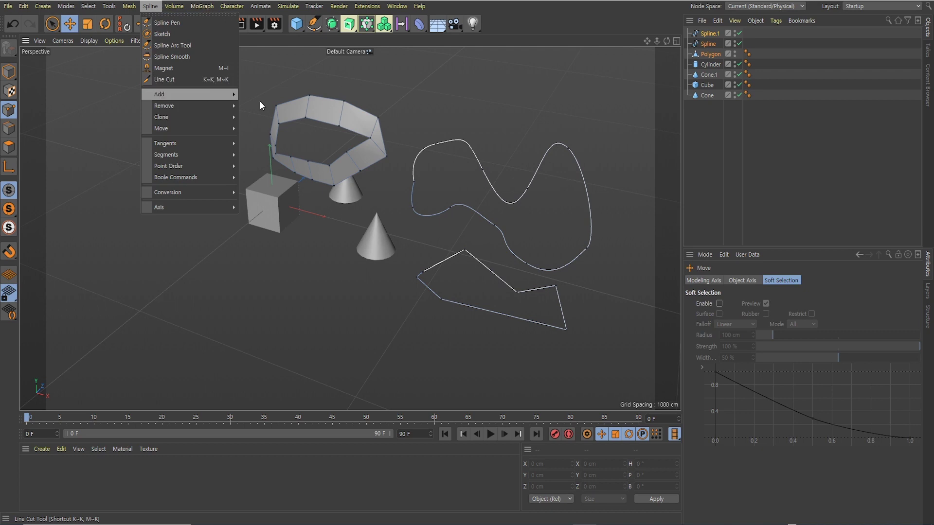
{"action": "scroll", "coordinate": [498, 187], "scroll_direction": "up", "scroll_amount": 5}
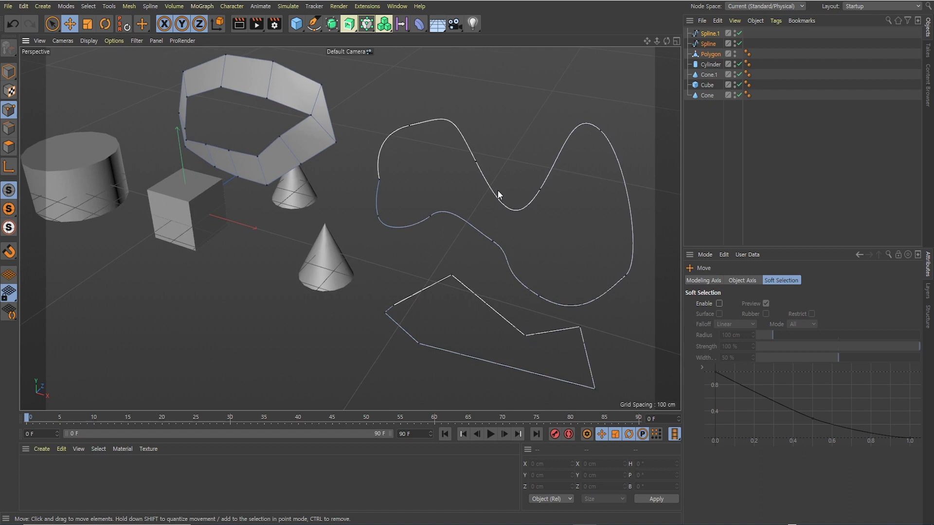
{"action": "scroll", "coordinate": [496, 193], "scroll_direction": "up", "scroll_amount": 2}
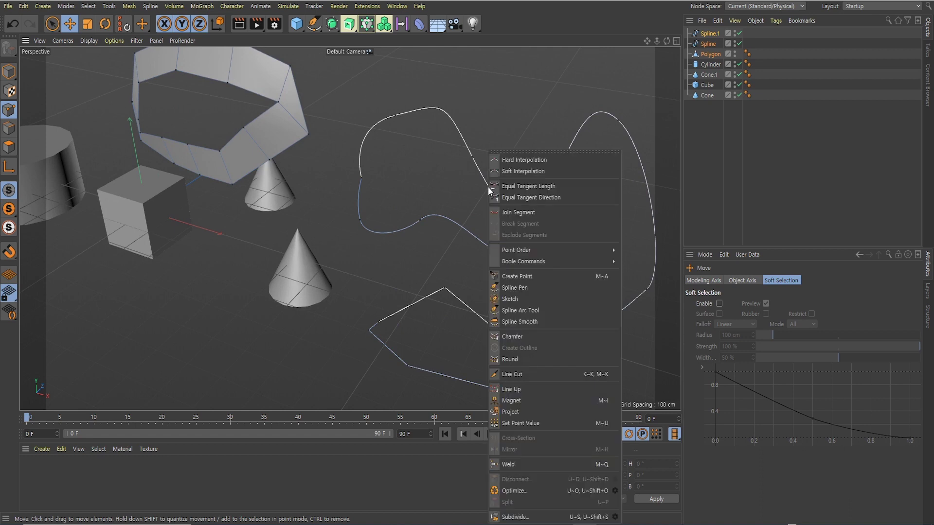
{"action": "left_click", "coordinate": [522, 275]}
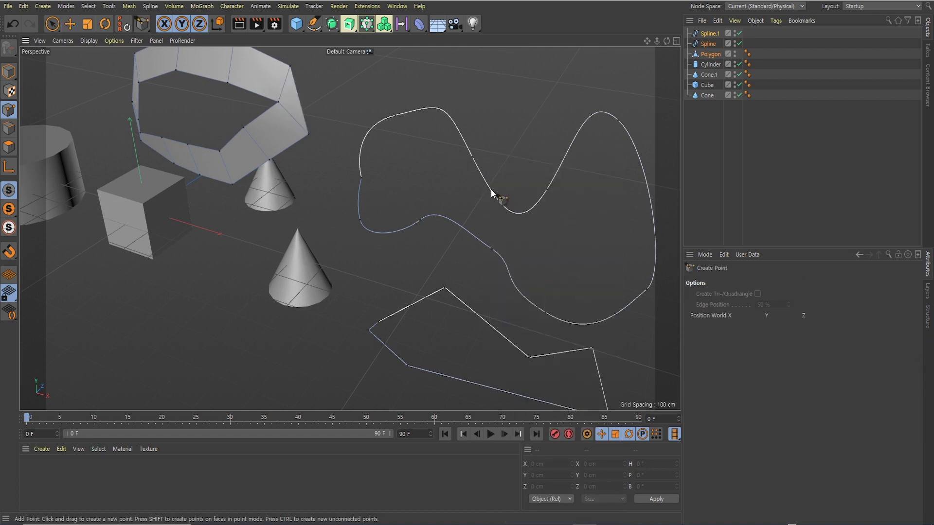
{"action": "left_click", "coordinate": [492, 190]}
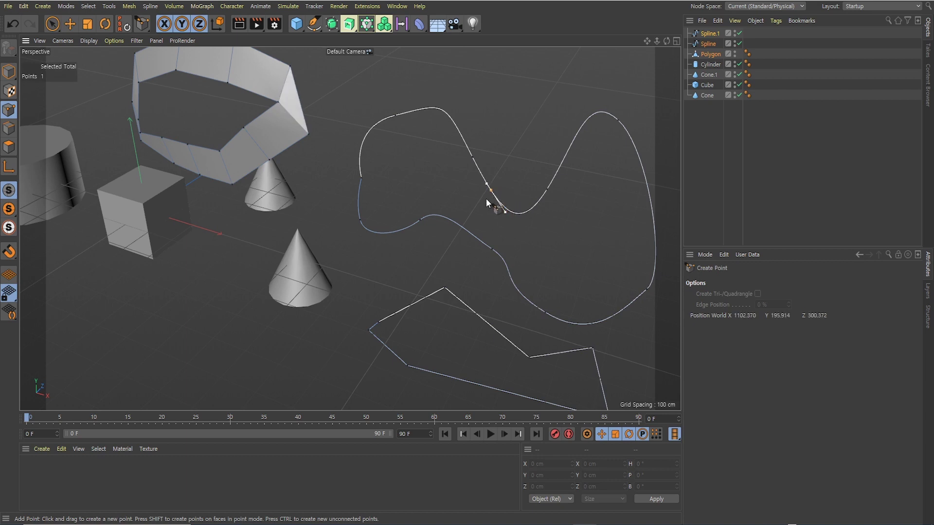
{"action": "key", "text": "e"}
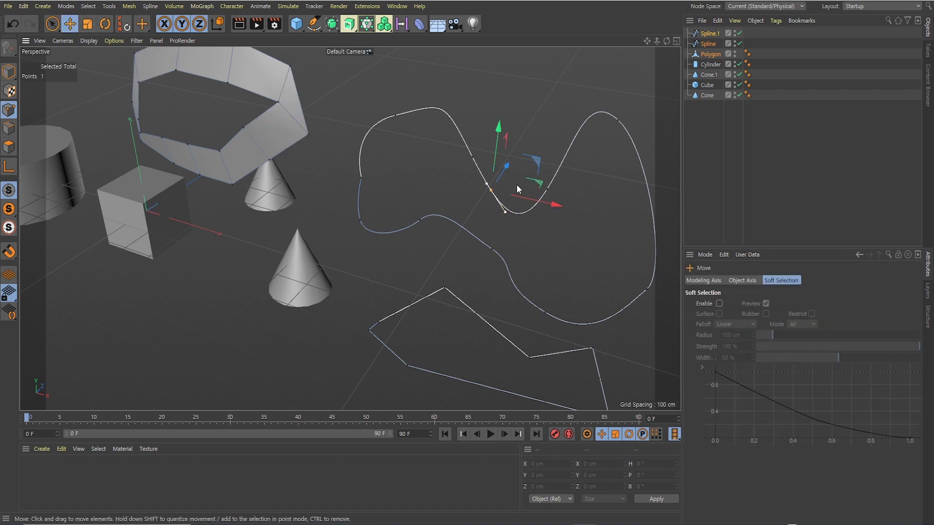
{"action": "left_click_drag", "start_coordinate": [509, 167], "coordinate": [454, 220]}
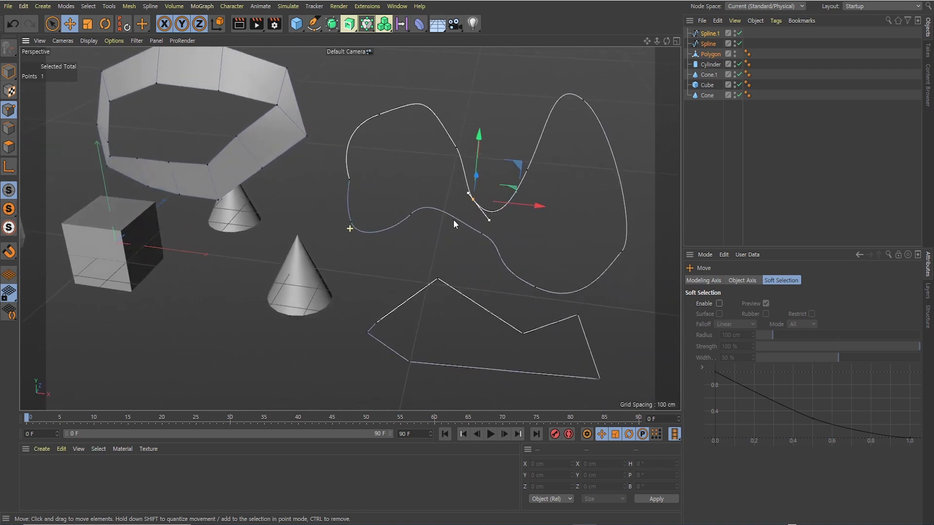
- Slice the polygon ring with Line Cut, once across its middle rear face and once across its left rear face
{"action": "left_click", "coordinate": [149, 5]}
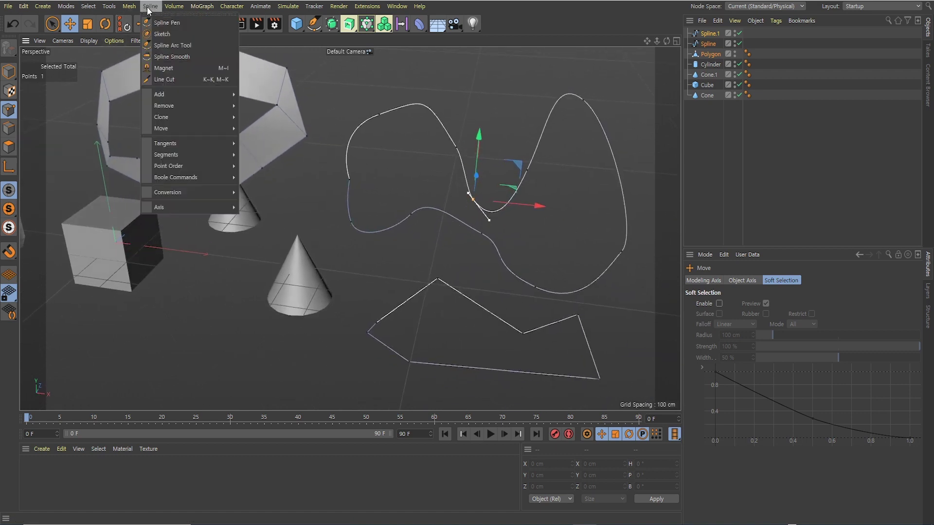
{"action": "left_click", "coordinate": [165, 79]}
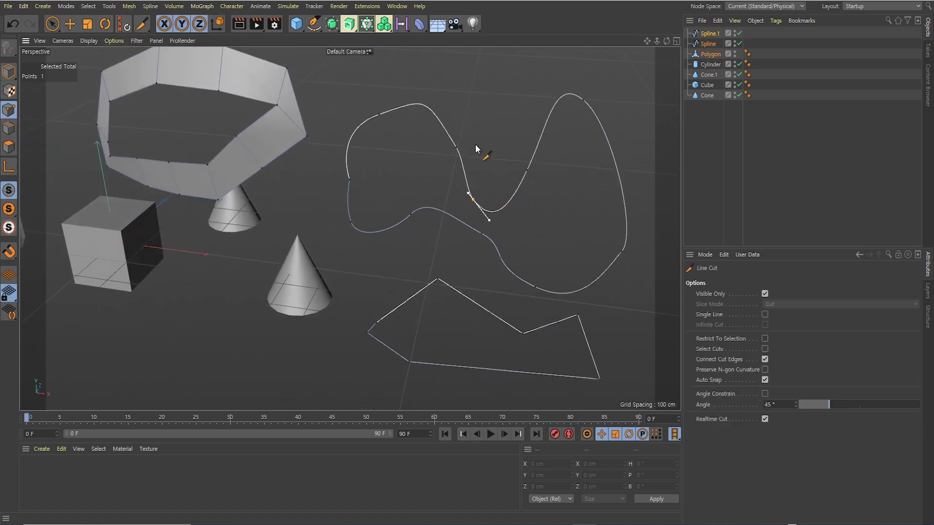
{"action": "key", "text": "Escape"}
{"action": "left_click", "coordinate": [394, 163]}
{"action": "key", "text": "Escape"}
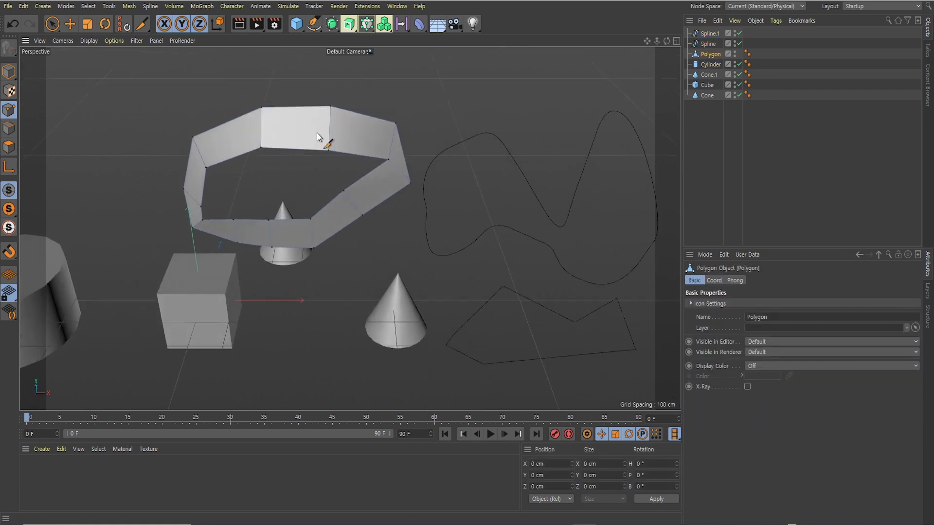
{"action": "left_click", "coordinate": [298, 84]}
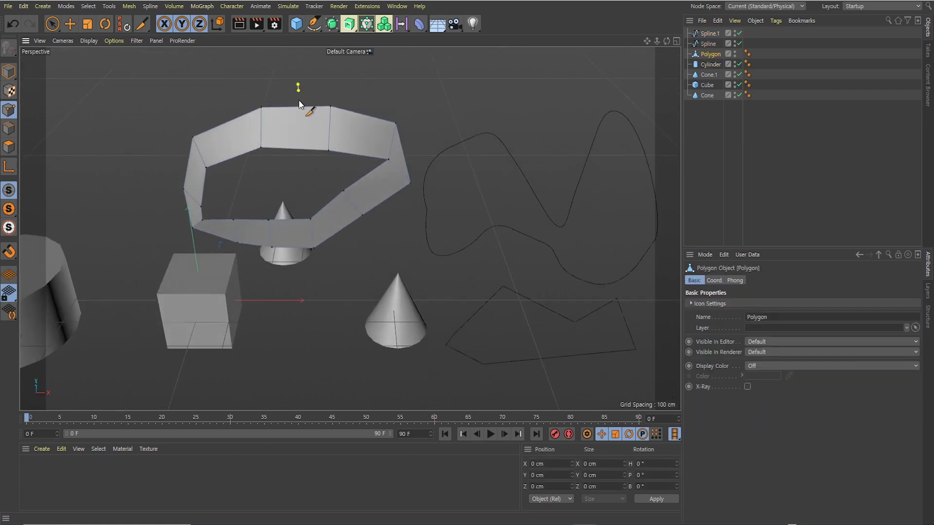
{"action": "left_click", "coordinate": [298, 187]}
{"action": "key", "text": "Escape"}
{"action": "left_click_drag", "start_coordinate": [218, 98], "coordinate": [250, 194]}
{"action": "key", "text": "Escape"}
- Run a multi-segment line cut through the polygon ring's right rear and right front faces
{"action": "left_click", "coordinate": [359, 91]}
{"action": "left_click", "coordinate": [345, 176]}
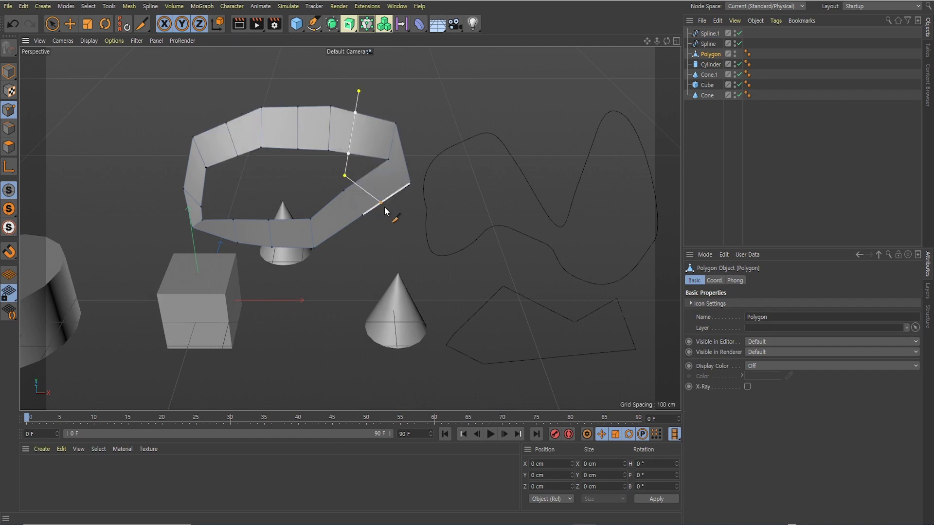
{"action": "left_click", "coordinate": [396, 207]}
{"action": "left_click", "coordinate": [442, 149]}
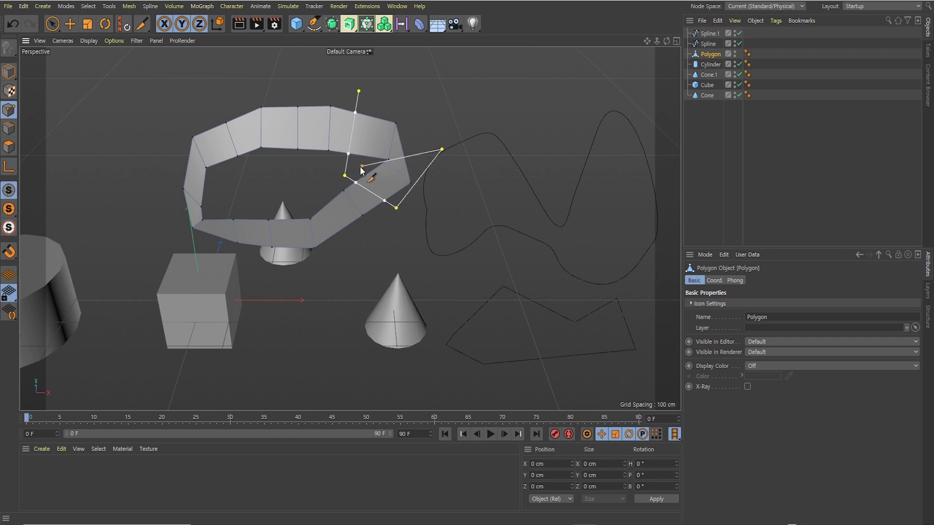
{"action": "key", "text": "Escape"}
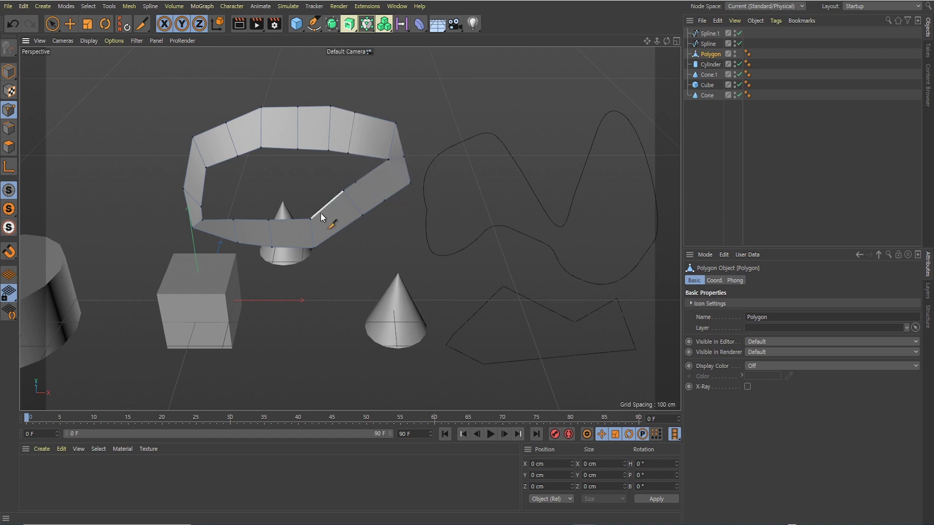
- Review the modelling commands available for the polygon ring's points, and switch to Model mode with the Move tool
{"action": "mouse_move", "coordinate": [363, 217]}
{"action": "left_mouse_down", "text": "alt"}
{"action": "mouse_move", "coordinate": [338, 177]}
{"action": "mouse_move", "coordinate": [343, 150]}
{"action": "mouse_move", "coordinate": [320, 191]}
{"action": "mouse_move", "coordinate": [370, 205]}
{"action": "left_mouse_up", "text": "alt"}
{"action": "scroll", "coordinate": [349, 171], "scroll_direction": "up", "scroll_amount": 5}
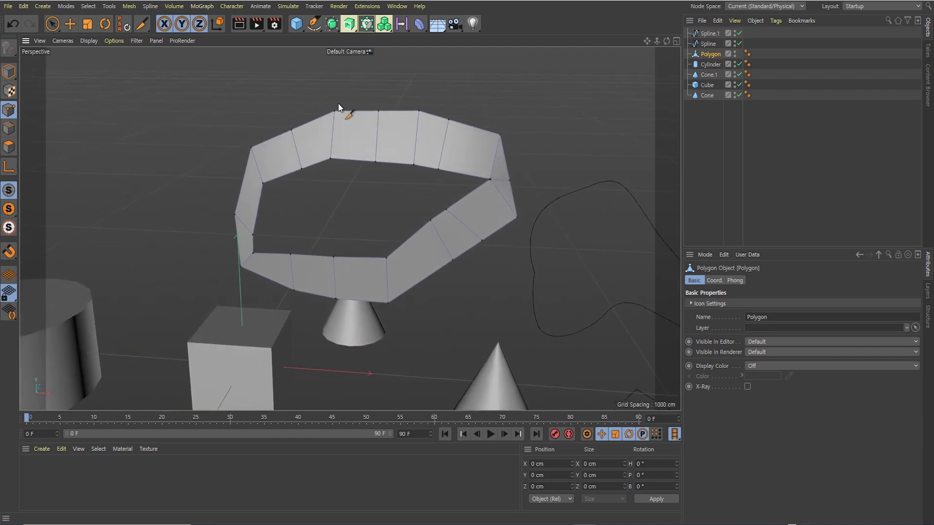
{"action": "right_click", "coordinate": [391, 136]}
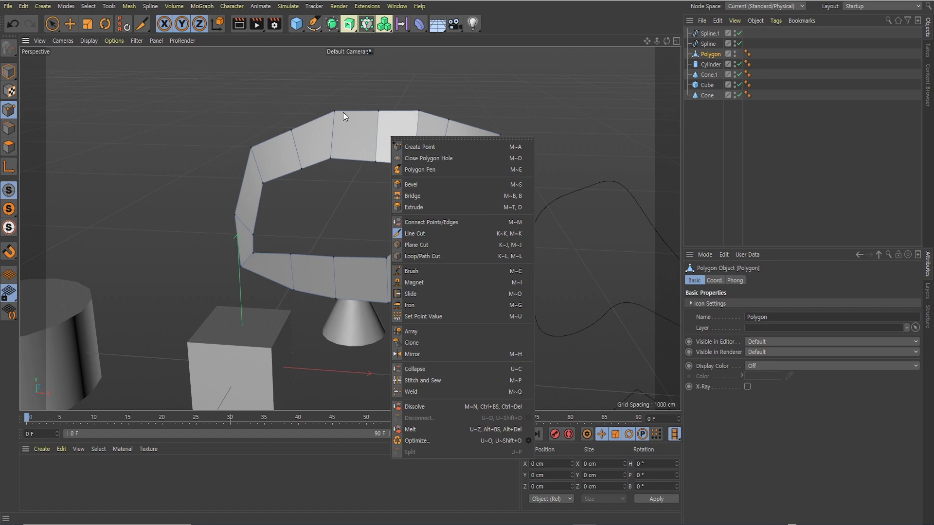
{"action": "left_click", "coordinate": [329, 99]}
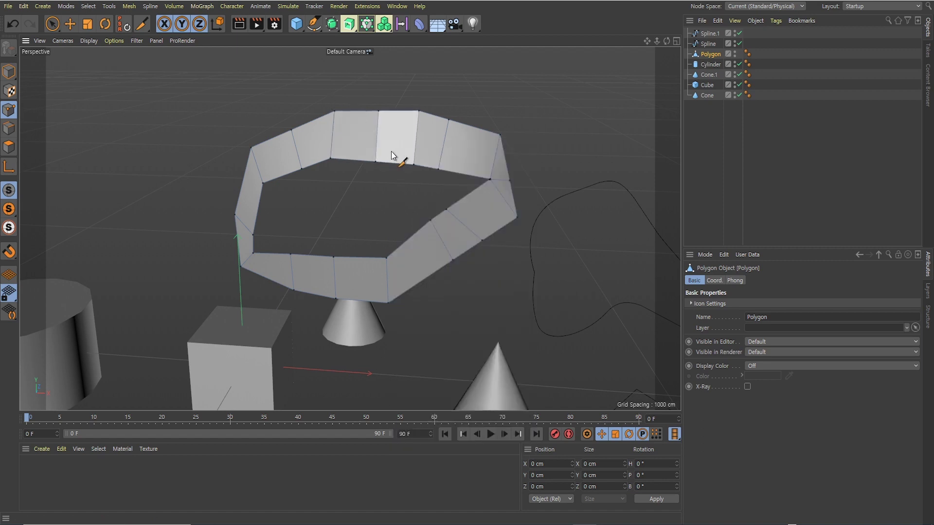
{"action": "left_click", "coordinate": [8, 72]}
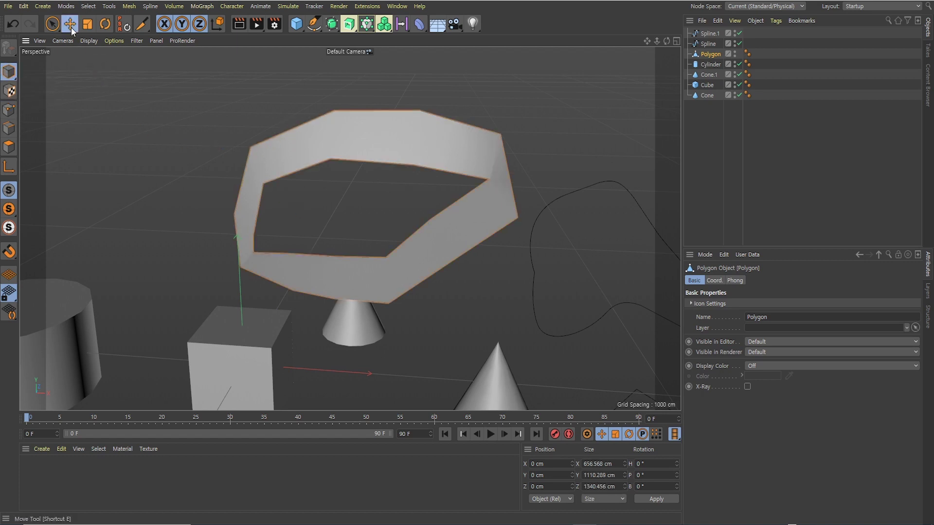
{"action": "key", "text": "e"}
{"action": "scroll", "coordinate": [299, 150], "scroll_direction": "down", "scroll_amount": 2}
{"action": "scroll", "coordinate": [373, 193], "scroll_direction": "down", "scroll_amount": 3}
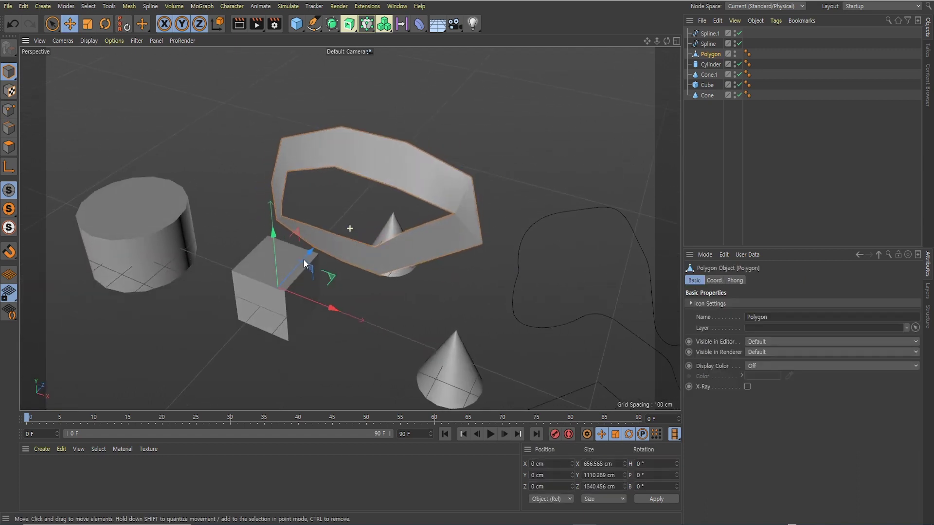
{"action": "scroll", "coordinate": [341, 224], "scroll_direction": "up", "scroll_amount": 3}
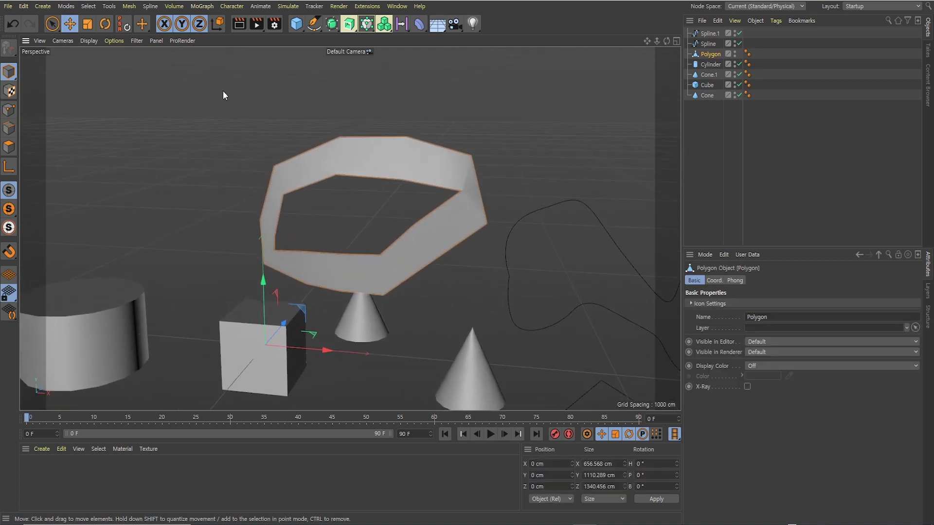
- Examine the Volume commands and their filters, and the MoGraph objects, effectors and clone tools
{"action": "left_click", "coordinate": [175, 7]}
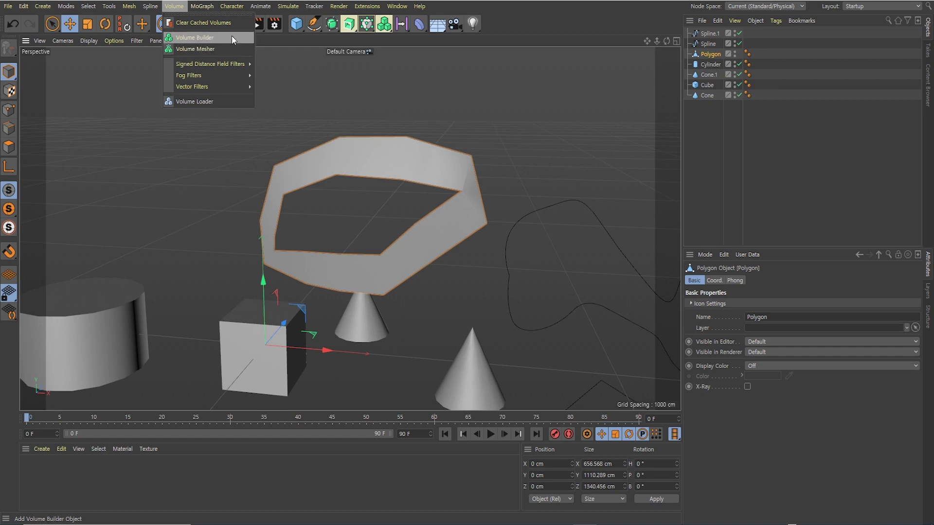
{"action": "mouse_move", "coordinate": [192, 88]}
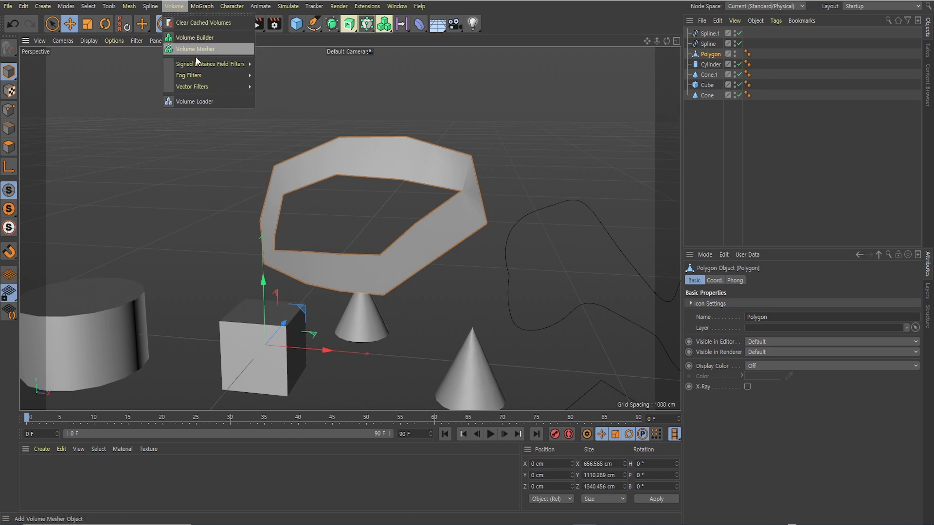
{"action": "left_click", "coordinate": [291, 75]}
{"action": "left_click", "coordinate": [202, 6]}
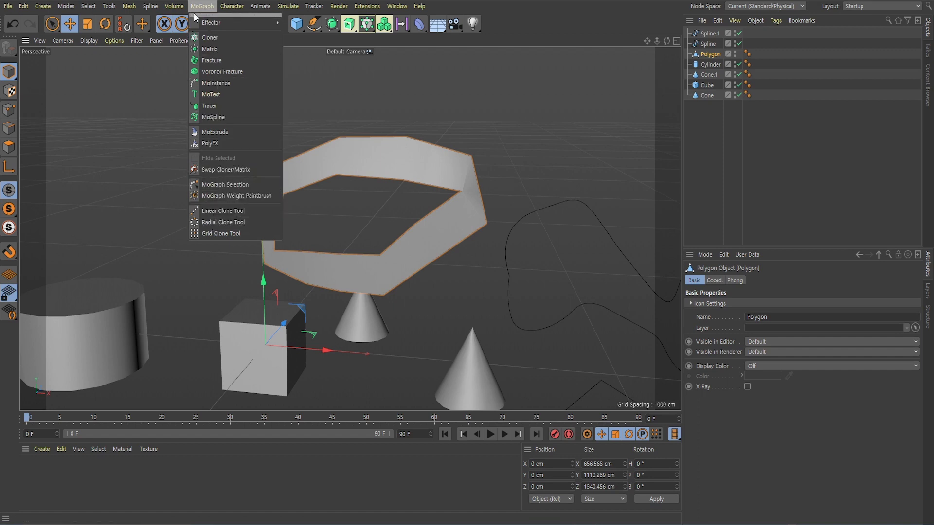
{"action": "mouse_move", "coordinate": [210, 27]}
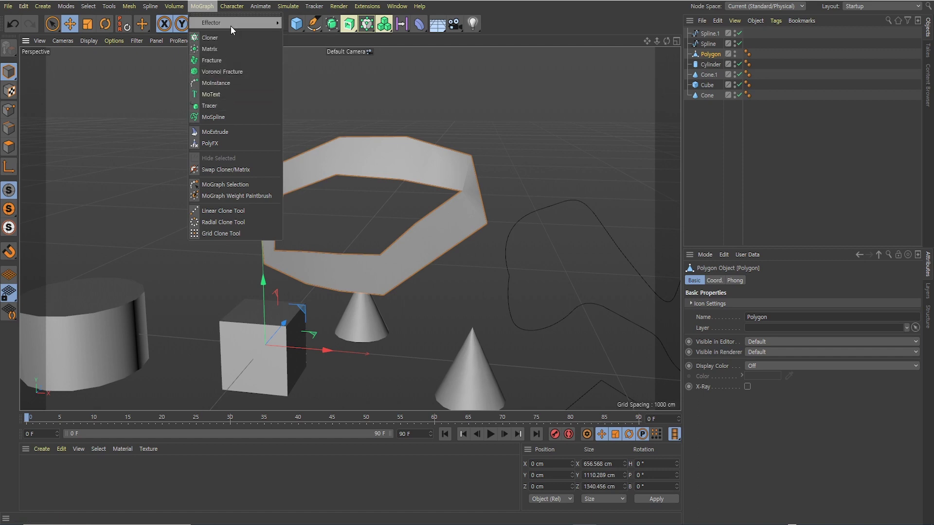
{"action": "mouse_move", "coordinate": [271, 25]}
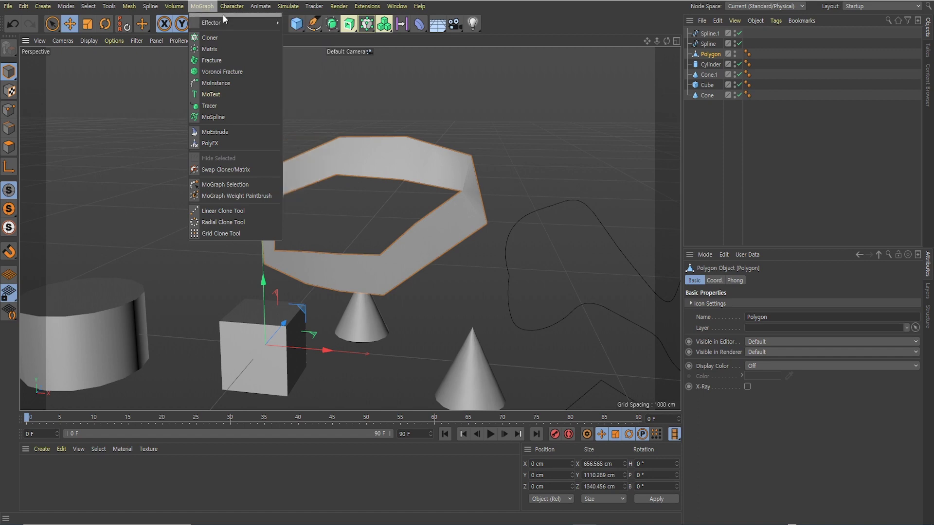
- Examine the Character, Animate and Simulate commands, including the animation layers, dynamics, particles, forces and hair tools
{"action": "mouse_move", "coordinate": [231, 8]}
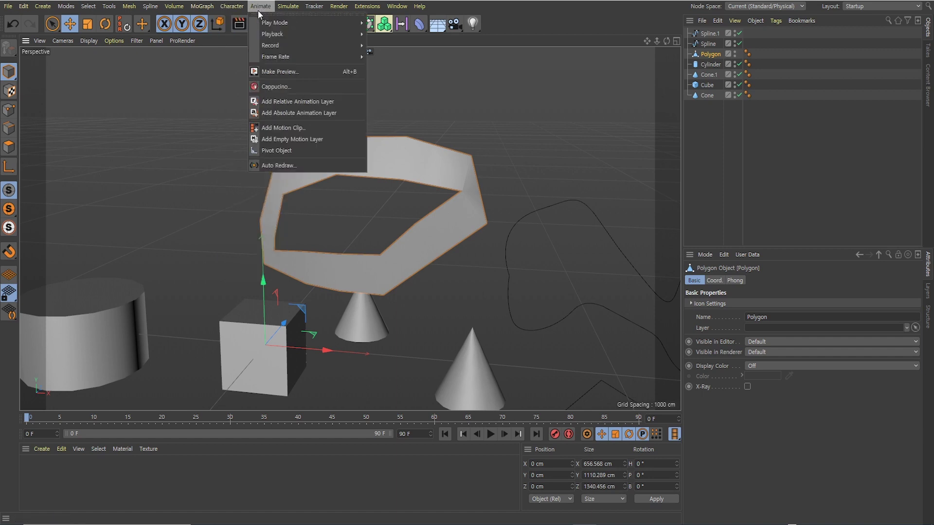
{"action": "mouse_move", "coordinate": [272, 35]}
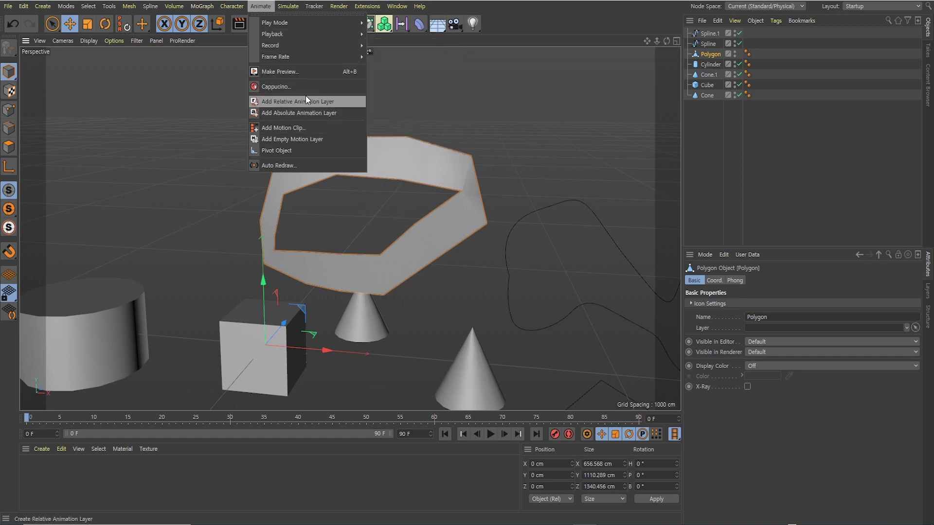
{"action": "mouse_move", "coordinate": [288, 6]}
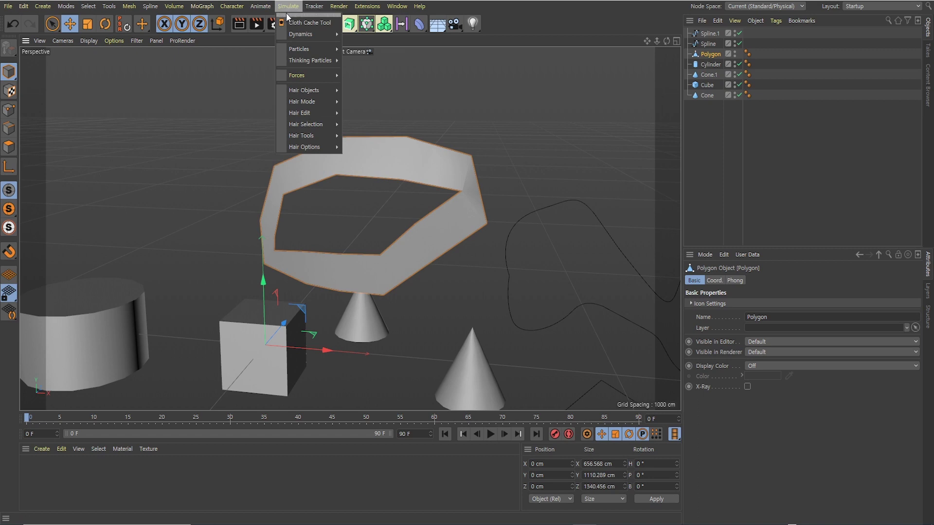
{"action": "mouse_move", "coordinate": [305, 93]}
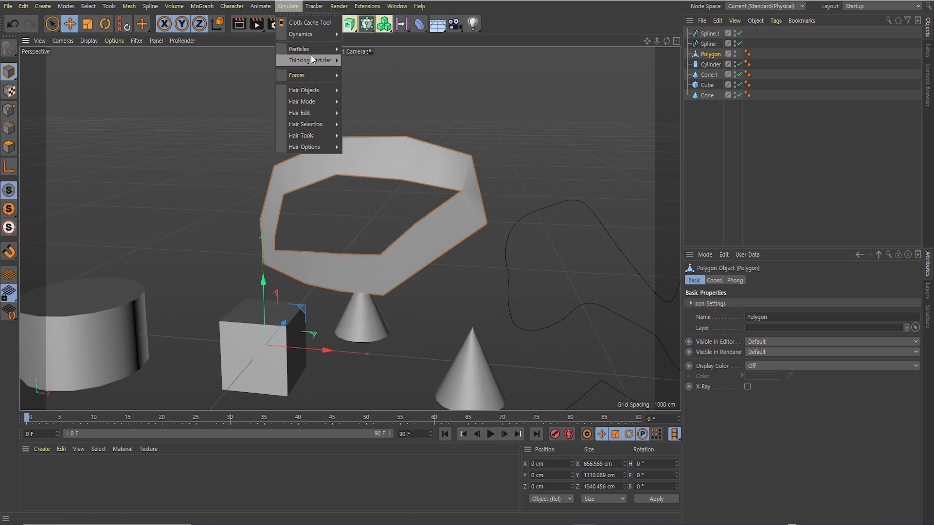
{"action": "mouse_move", "coordinate": [308, 35]}
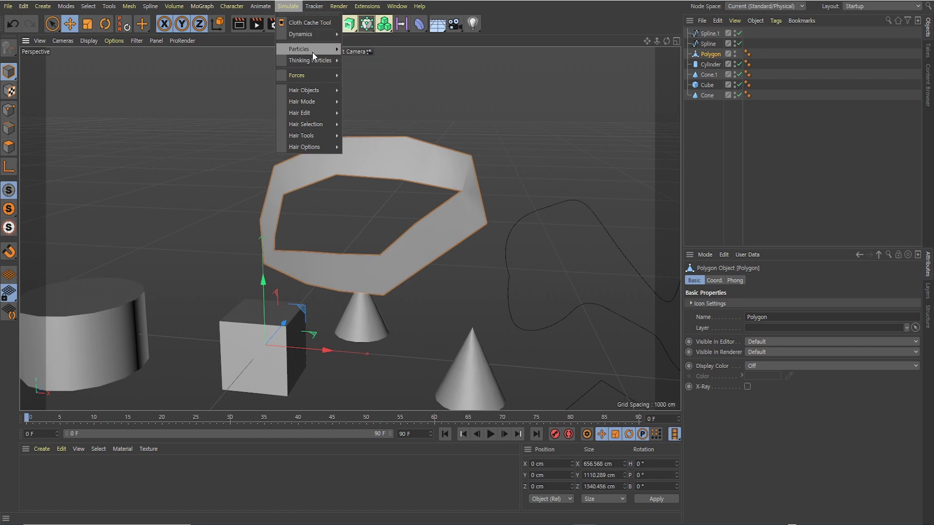
{"action": "mouse_move", "coordinate": [312, 53]}
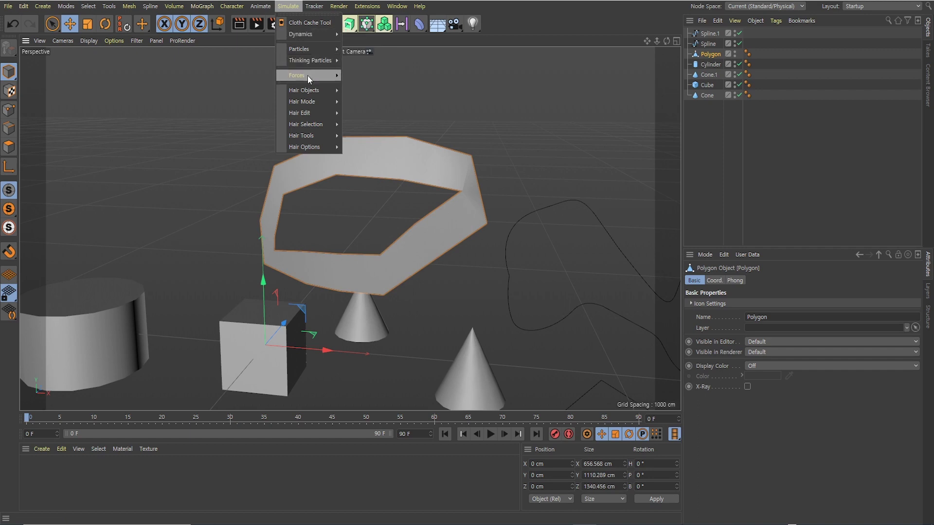
{"action": "mouse_move", "coordinate": [308, 76]}
{"action": "mouse_move", "coordinate": [304, 48]}
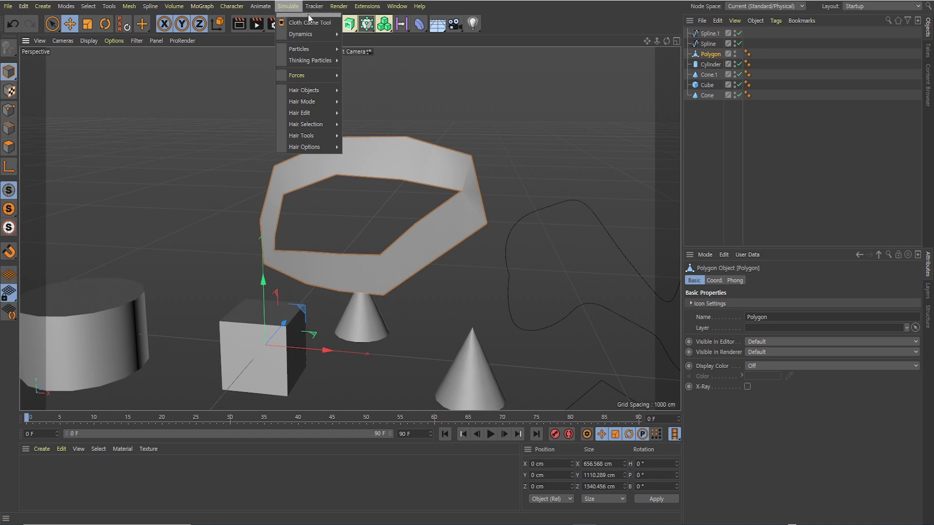
- Examine the Tracker, Render and Extensions commands, including the render output options, script tools and engine integrations
{"action": "mouse_move", "coordinate": [313, 8]}
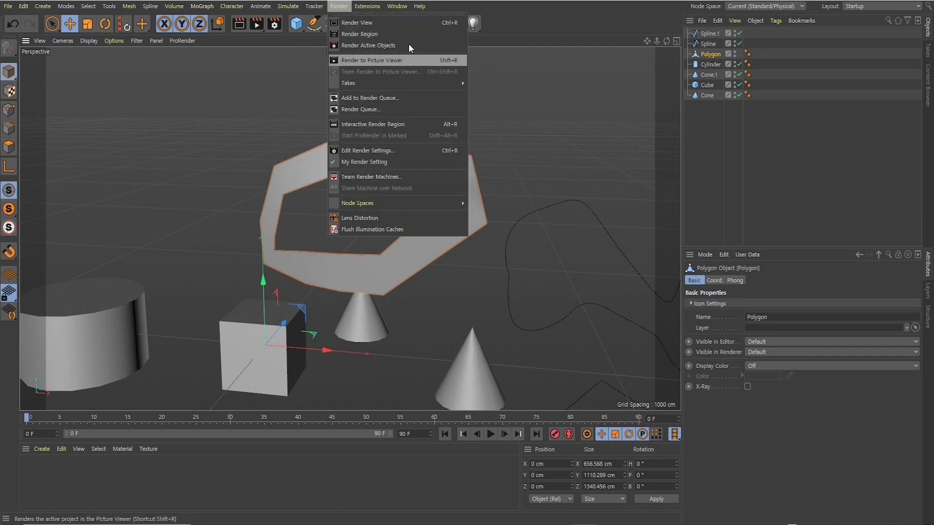
{"action": "mouse_move", "coordinate": [367, 6]}
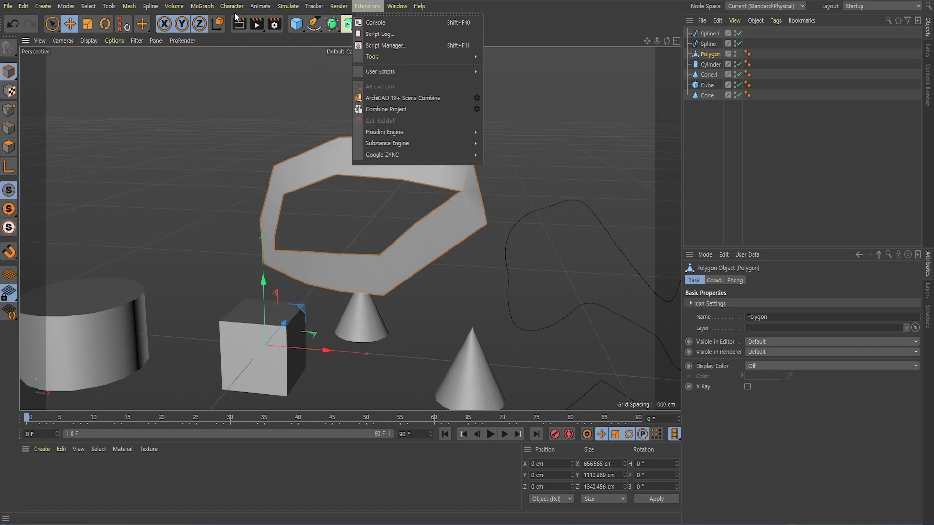
{"action": "left_click", "coordinate": [246, 45]}
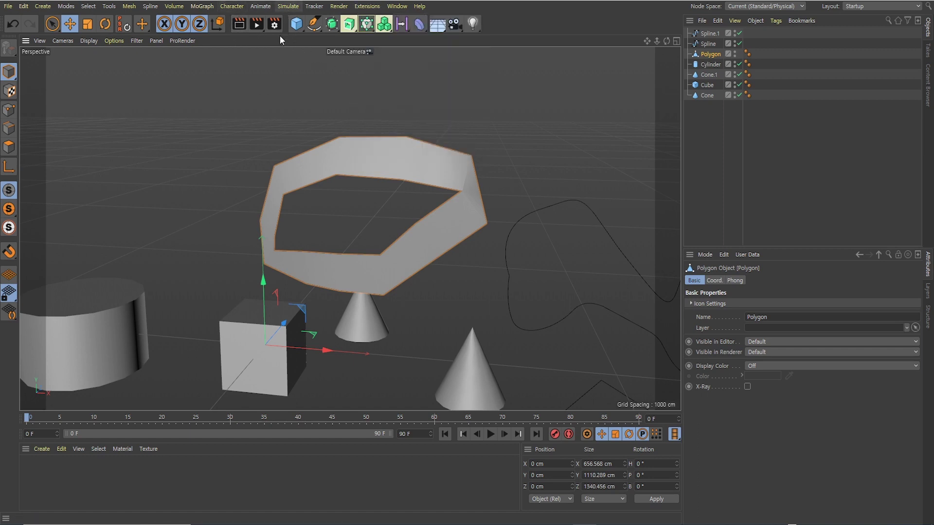
{"action": "left_click", "coordinate": [339, 5]}
{"action": "mouse_move", "coordinate": [368, 5]}
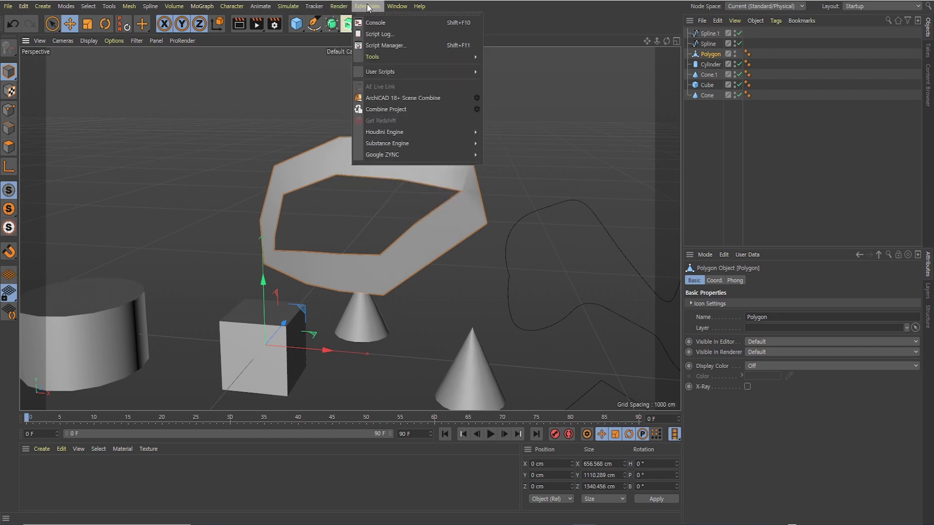
{"action": "left_click", "coordinate": [320, 83]}
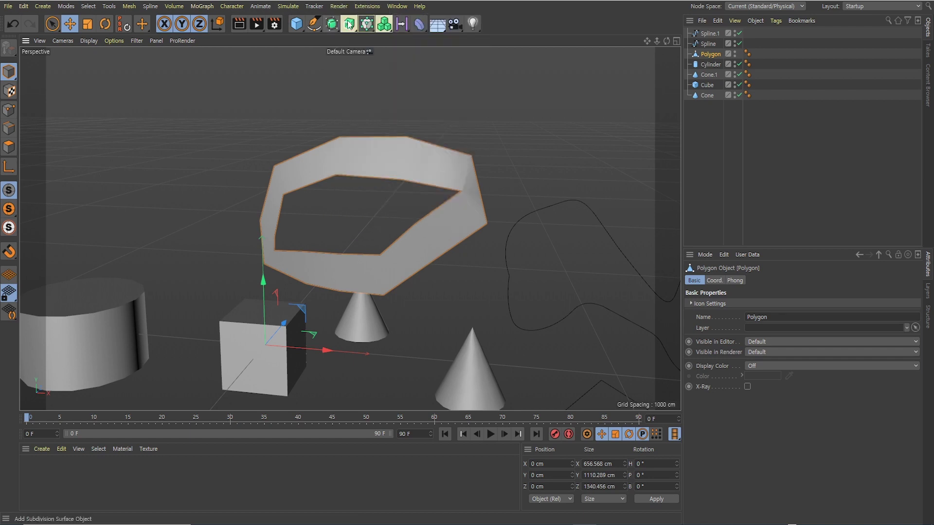
{"action": "left_click", "coordinate": [367, 6]}
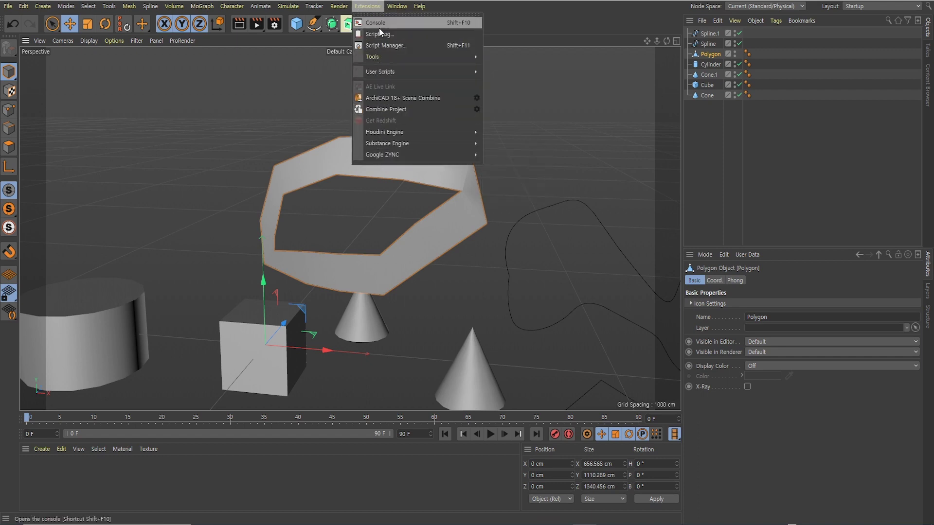
{"action": "mouse_move", "coordinate": [398, 136]}
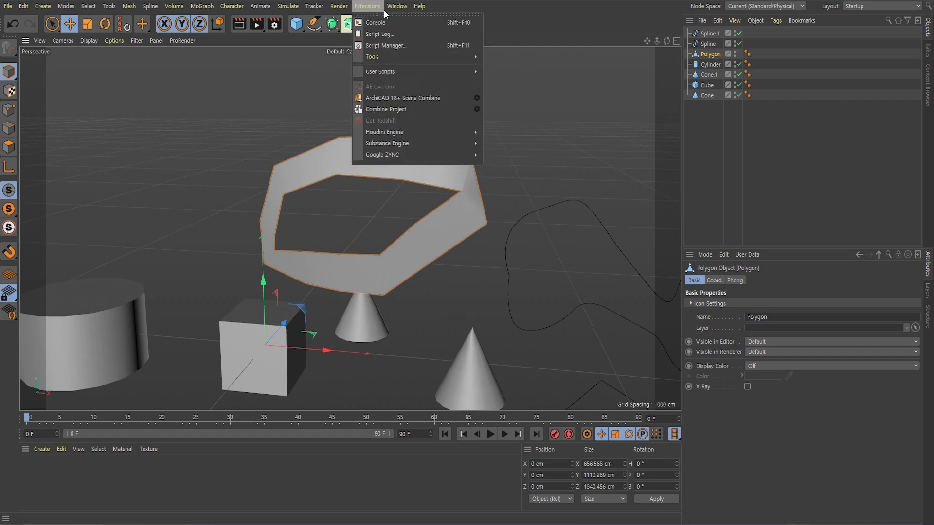
{"action": "mouse_move", "coordinate": [387, 10]}
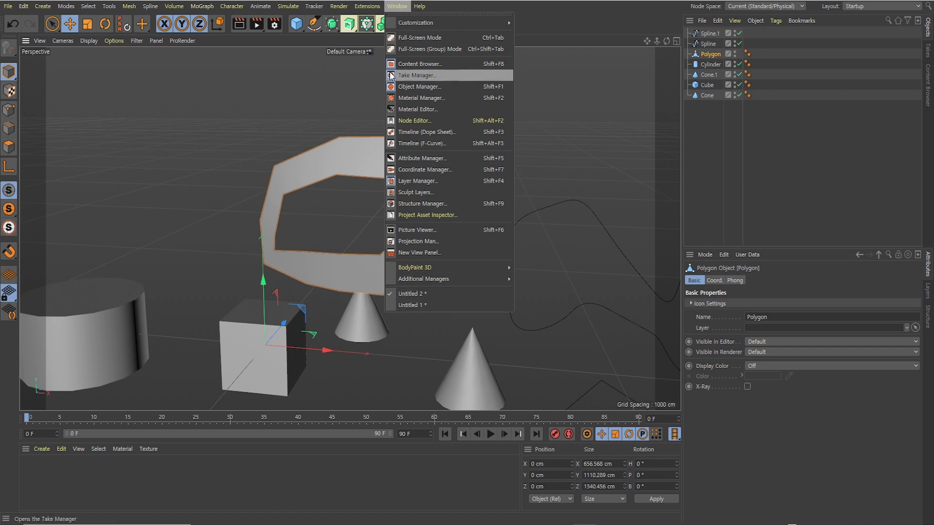
- Review the Customization options, open the Content Browser, and collapse its Presets and Prime folders under the main Presets entry
{"action": "mouse_move", "coordinate": [421, 23]}
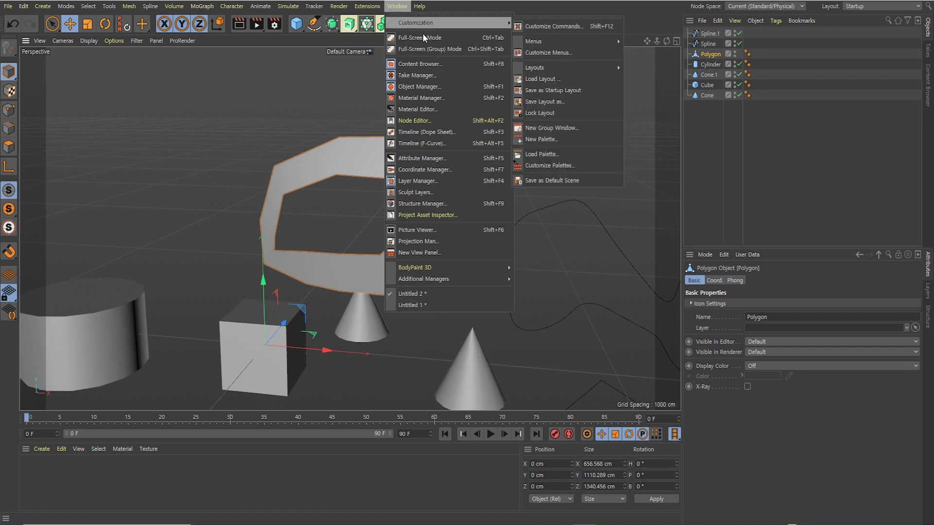
{"action": "left_click", "coordinate": [428, 65]}
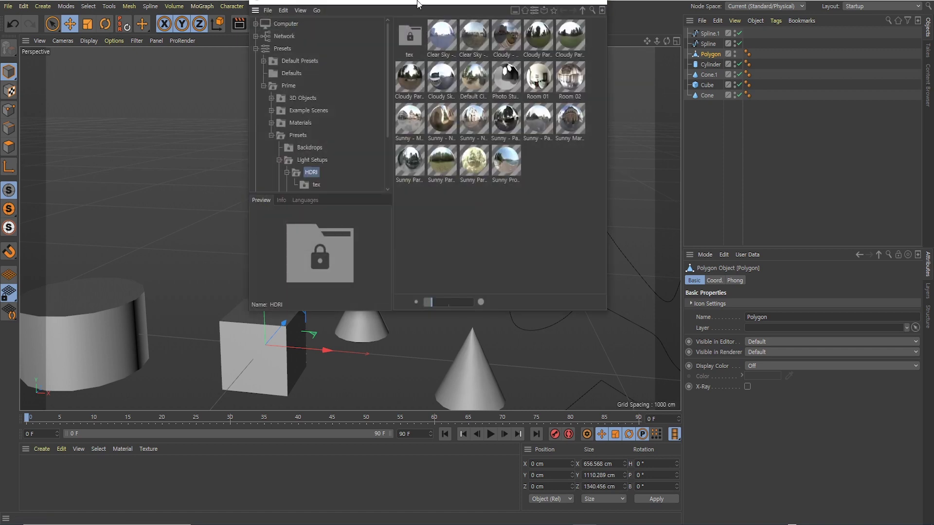
{"action": "left_click_drag", "start_coordinate": [417, 4], "coordinate": [497, 7]}
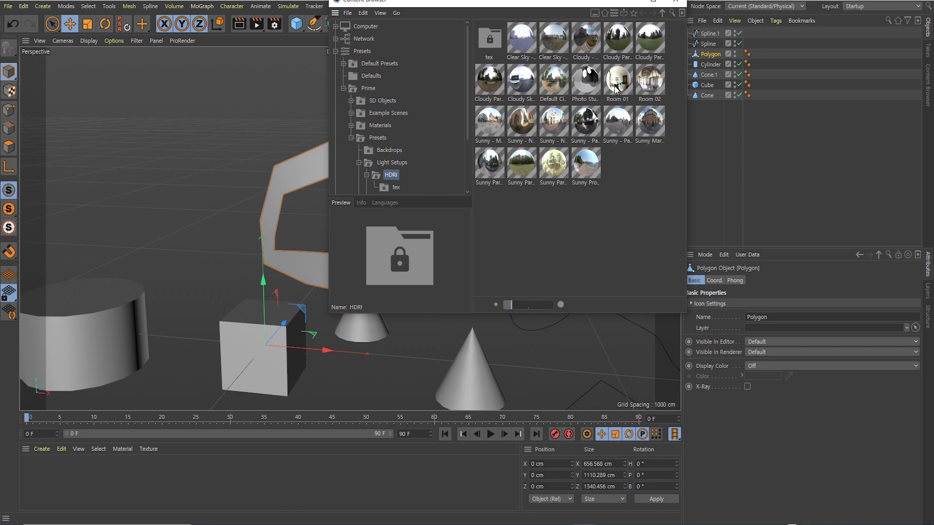
{"action": "left_click", "coordinate": [352, 139]}
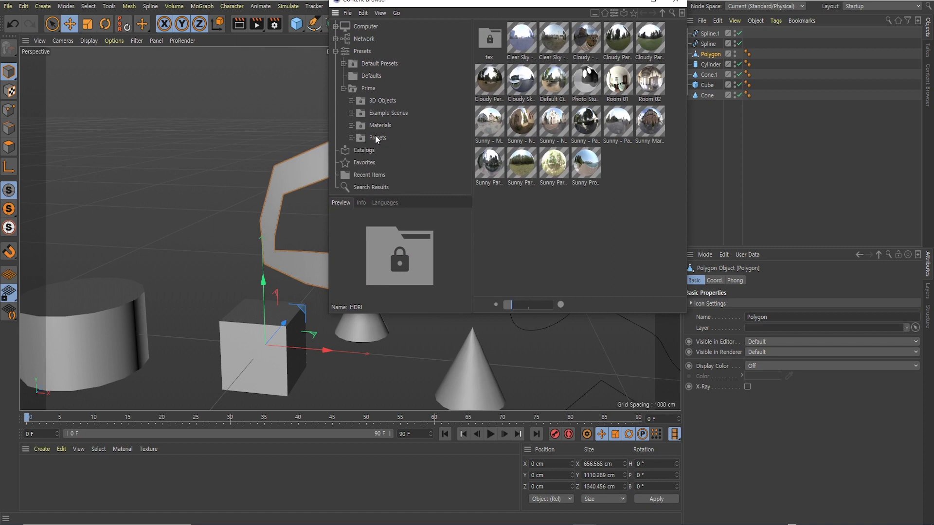
{"action": "left_click", "coordinate": [344, 88]}
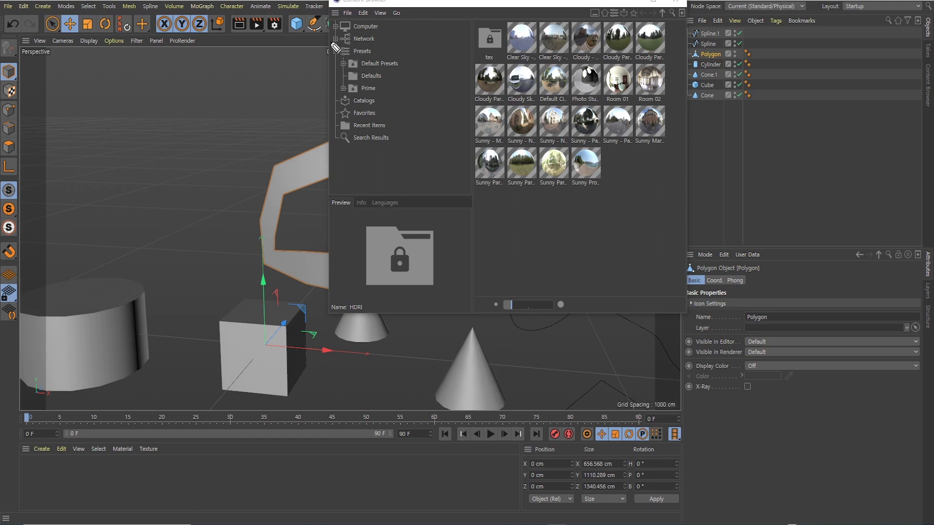
{"action": "mouse_move", "coordinate": [325, 21]}
{"action": "left_mouse_down"}
{"action": "mouse_move", "coordinate": [358, 44]}
{"action": "mouse_move", "coordinate": [379, 27]}
{"action": "left_mouse_up"}
{"action": "mouse_move", "coordinate": [325, 44]}
{"action": "left_mouse_down"}
{"action": "mouse_move", "coordinate": [331, 68]}
{"action": "mouse_move", "coordinate": [351, 76]}
{"action": "mouse_move", "coordinate": [410, 70]}
{"action": "mouse_move", "coordinate": [336, 45]}
{"action": "left_mouse_up"}
{"action": "mouse_move", "coordinate": [325, 146]}
{"action": "left_mouse_down"}
{"action": "mouse_move", "coordinate": [360, 96]}
{"action": "mouse_move", "coordinate": [372, 142]}
{"action": "left_mouse_up"}
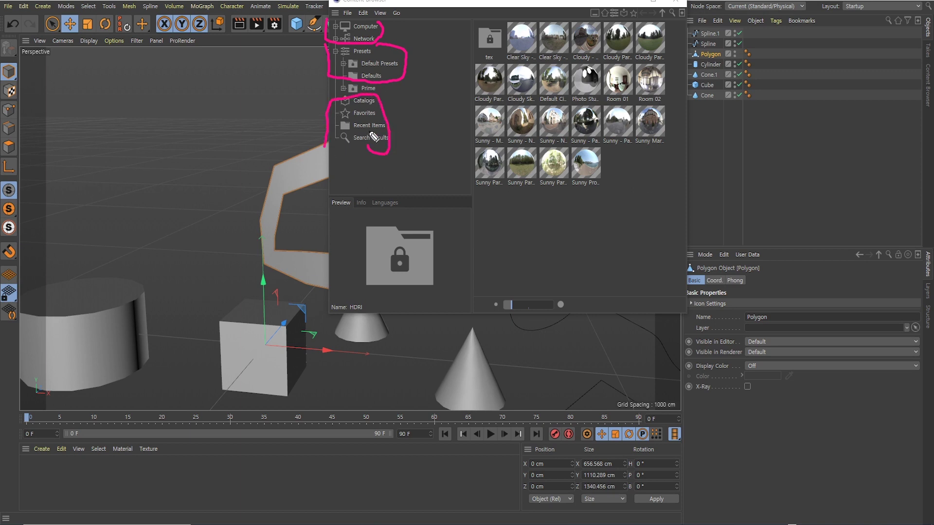
{"action": "mouse_move", "coordinate": [381, 91]}
{"action": "left_mouse_down"}
{"action": "mouse_move", "coordinate": [436, 92]}
{"action": "mouse_move", "coordinate": [400, 108]}
{"action": "left_mouse_up"}
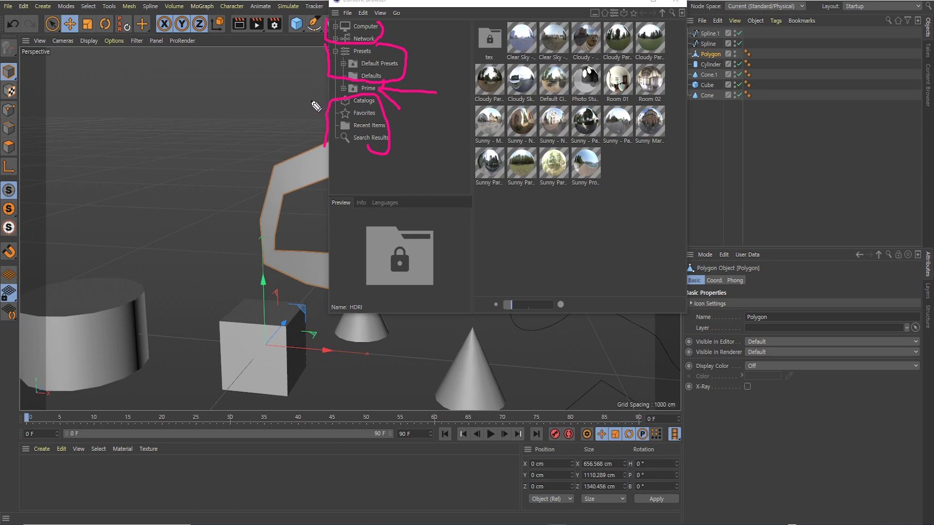
{"action": "mouse_move", "coordinate": [316, 106]}
{"action": "left_mouse_down"}
{"action": "mouse_move", "coordinate": [431, 77]}
{"action": "mouse_move", "coordinate": [360, 122]}
{"action": "mouse_move", "coordinate": [298, 109]}
{"action": "left_mouse_up"}
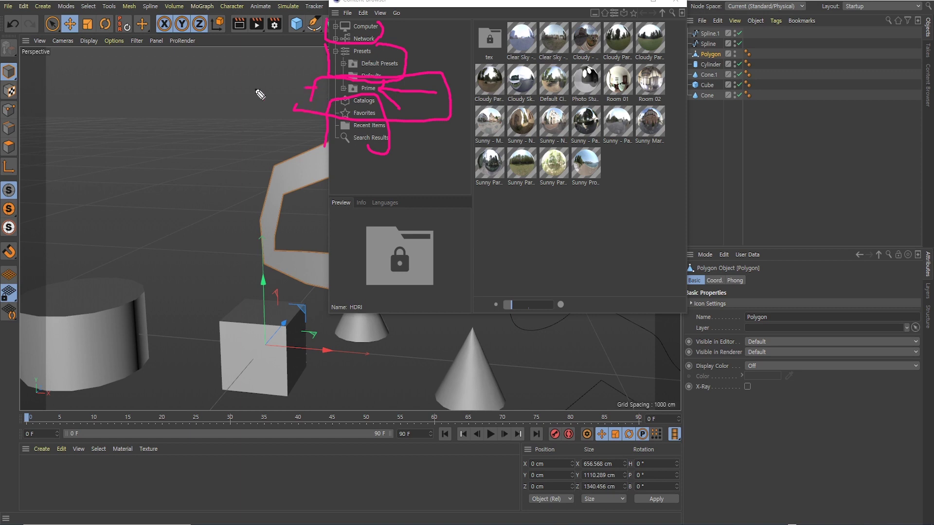
{"action": "left_click_drag", "start_coordinate": [223, 86], "coordinate": [311, 88]}
{"action": "left_click_drag", "start_coordinate": [291, 79], "coordinate": [311, 88]}
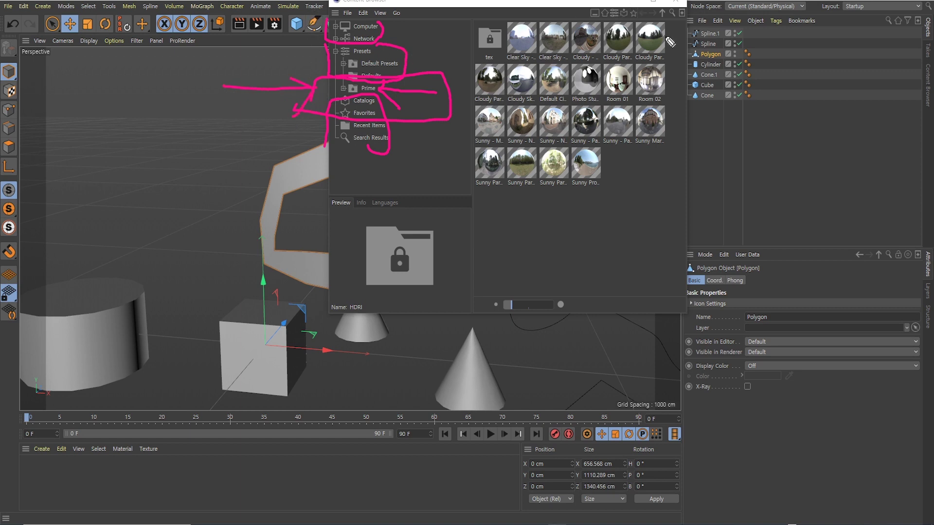
{"action": "key", "text": "Escape"}
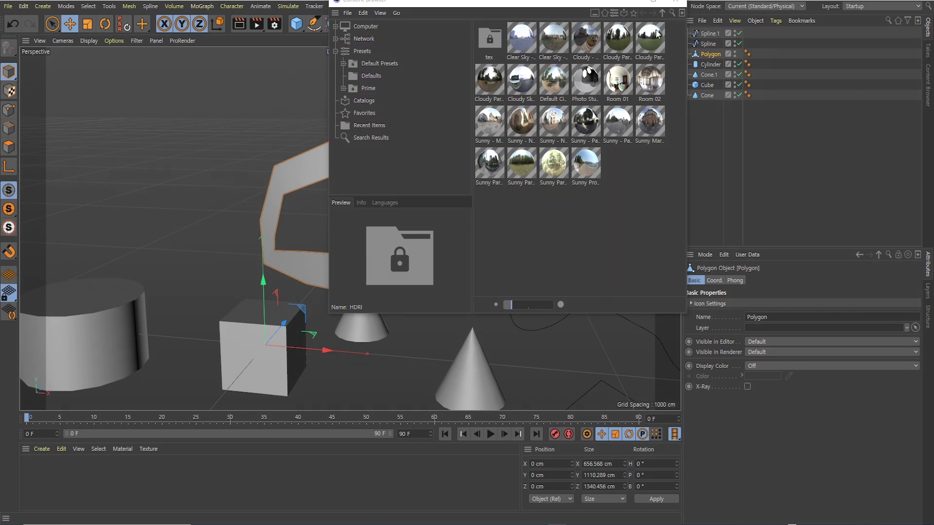
- Close the Content Browser and review the manager windows and the help, update and licence commands
{"action": "left_click", "coordinate": [675, 1]}
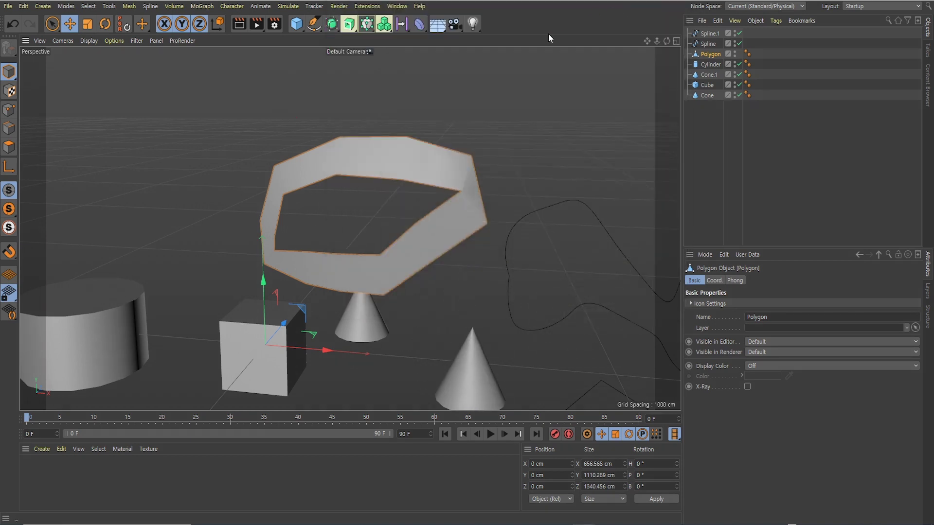
{"action": "left_click", "coordinate": [397, 7]}
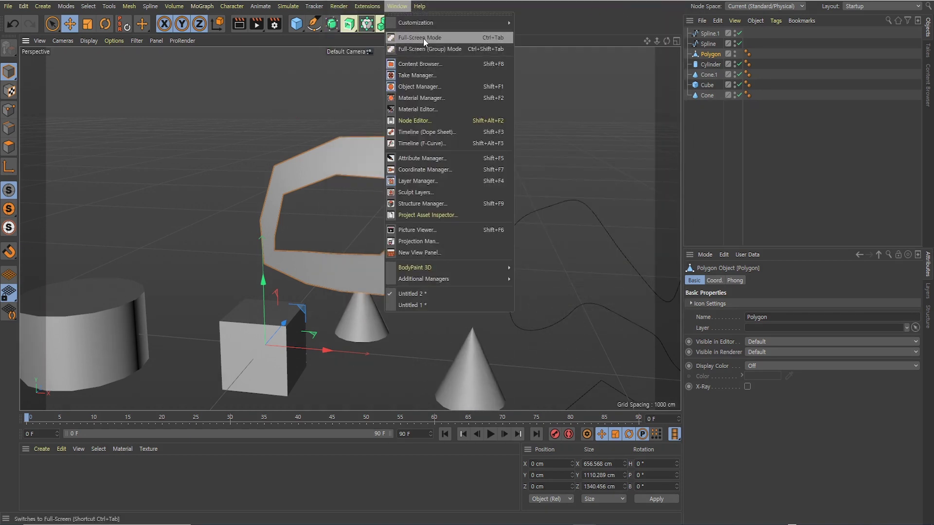
{"action": "mouse_move", "coordinate": [421, 7]}
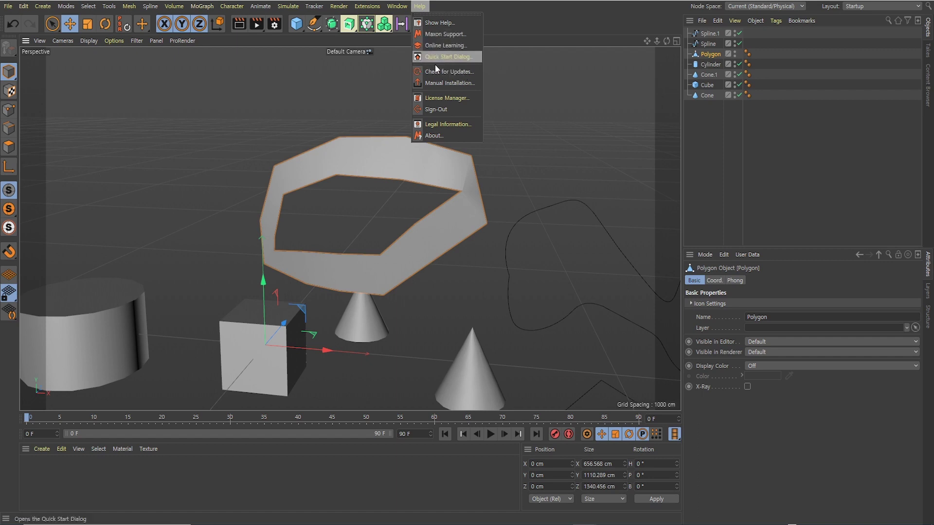
{"action": "left_click", "coordinate": [516, 69]}
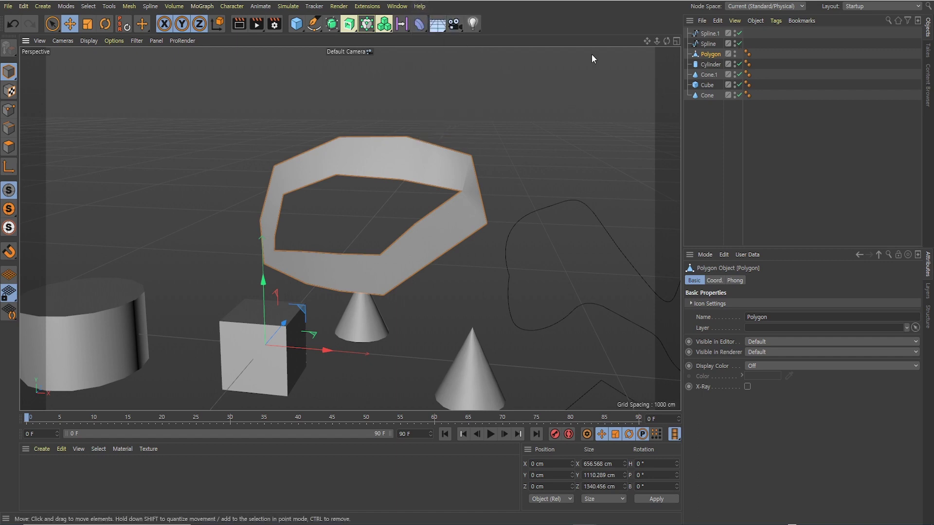
- Deselect the polygon ring and look over the Render commands and the list of manager windows
{"action": "left_click", "coordinate": [474, 107]}
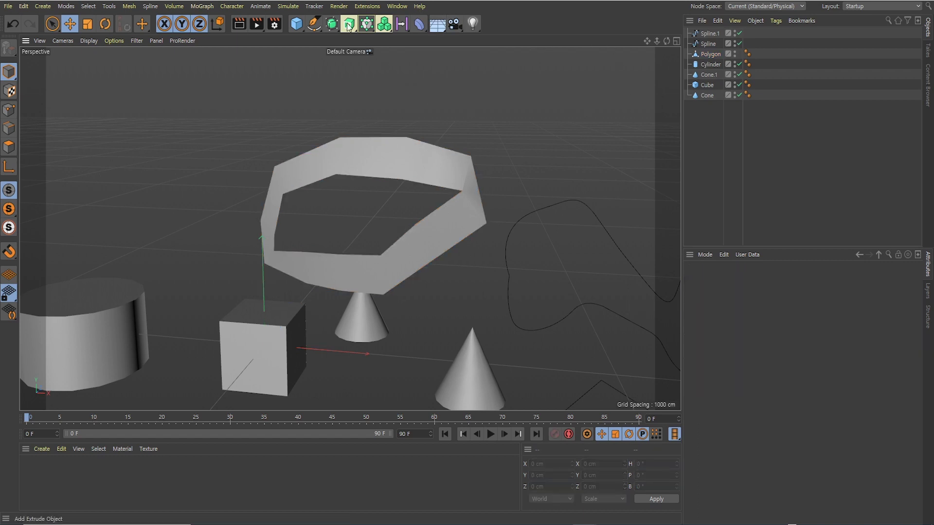
{"action": "left_click", "coordinate": [338, 6]}
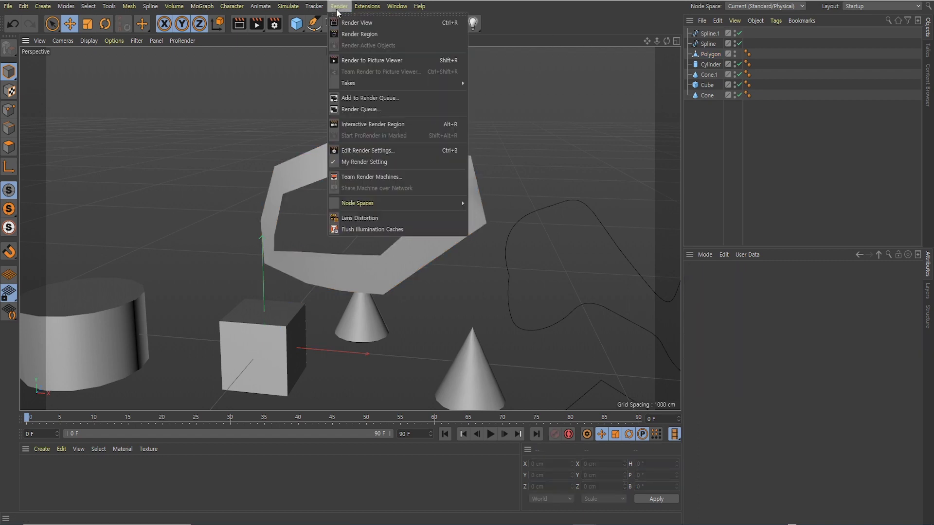
{"action": "mouse_move", "coordinate": [360, 8]}
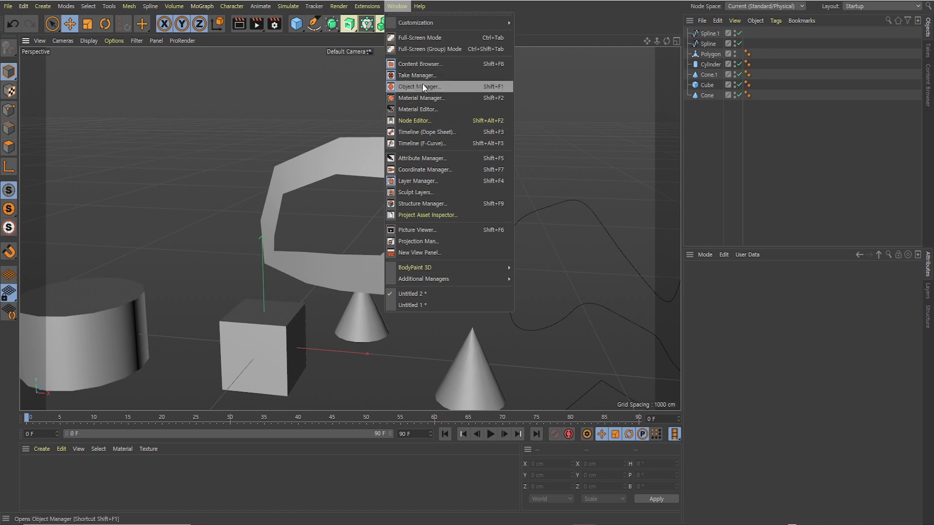
{"action": "left_click", "coordinate": [578, 96]}
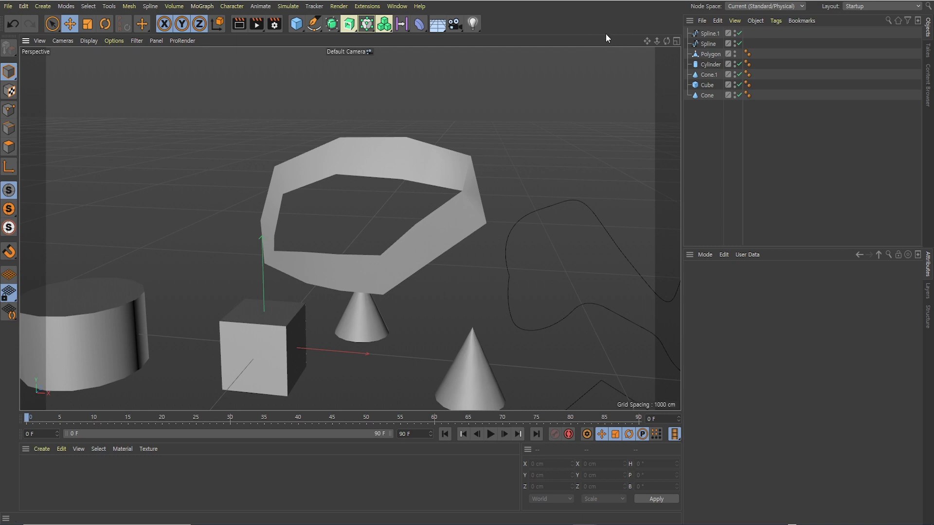
- Open the Customize Commands window and look through its alphabetical command list down to the Bevel entries
{"action": "left_click", "coordinate": [395, 7]}
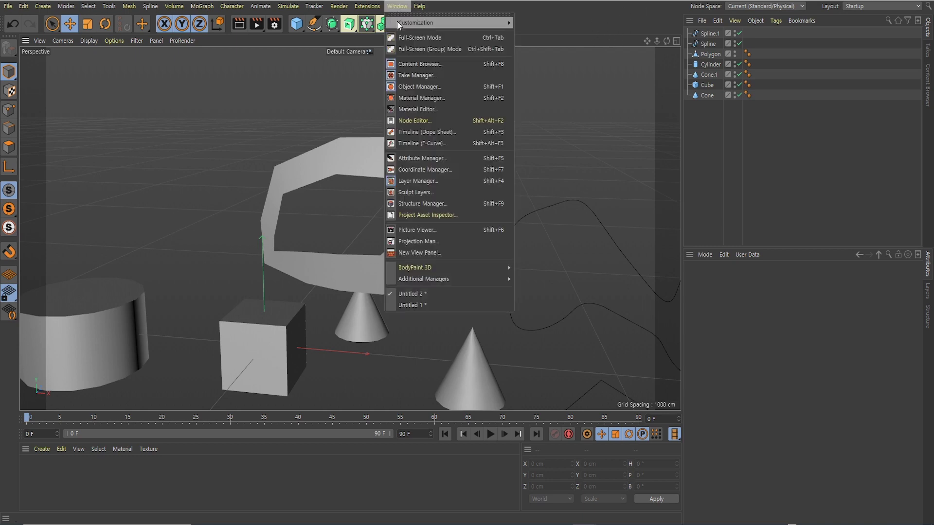
{"action": "mouse_move", "coordinate": [509, 23]}
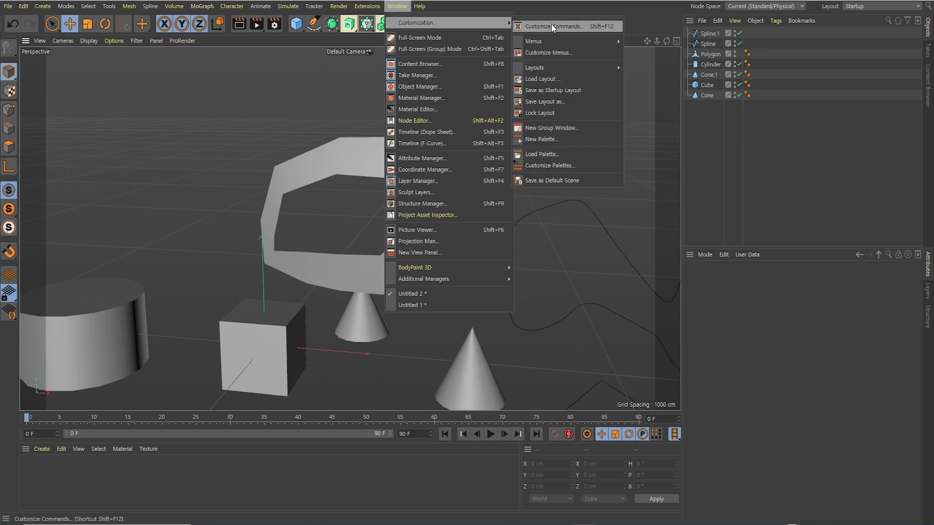
{"action": "left_click", "coordinate": [552, 27]}
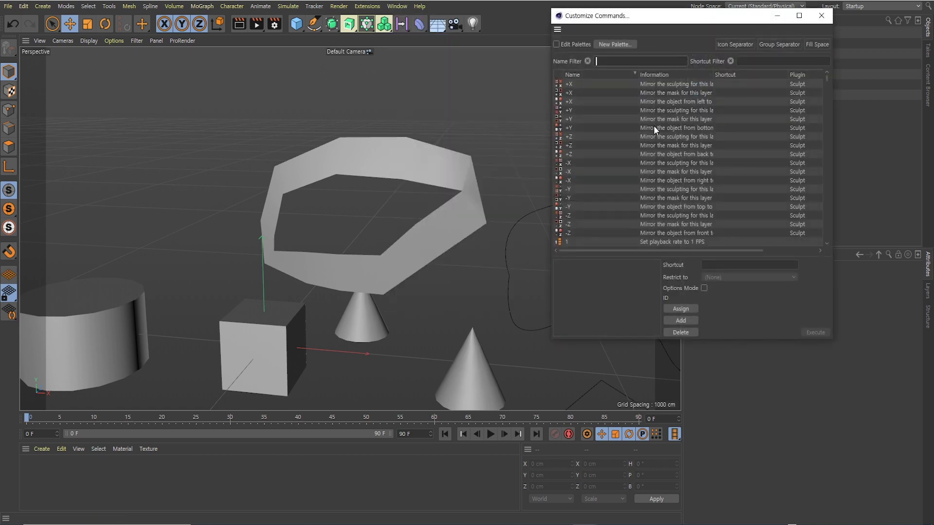
{"action": "scroll", "coordinate": [654, 125], "scroll_direction": "down", "scroll_amount": 5}
{"action": "scroll", "coordinate": [664, 138], "scroll_direction": "down", "scroll_amount": 20}
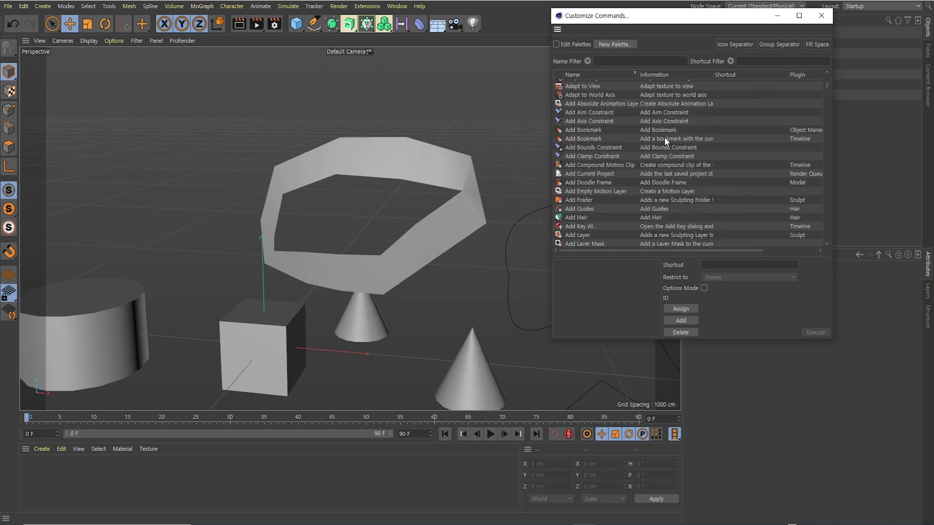
{"action": "scroll", "coordinate": [664, 138], "scroll_direction": "down", "scroll_amount": 12}
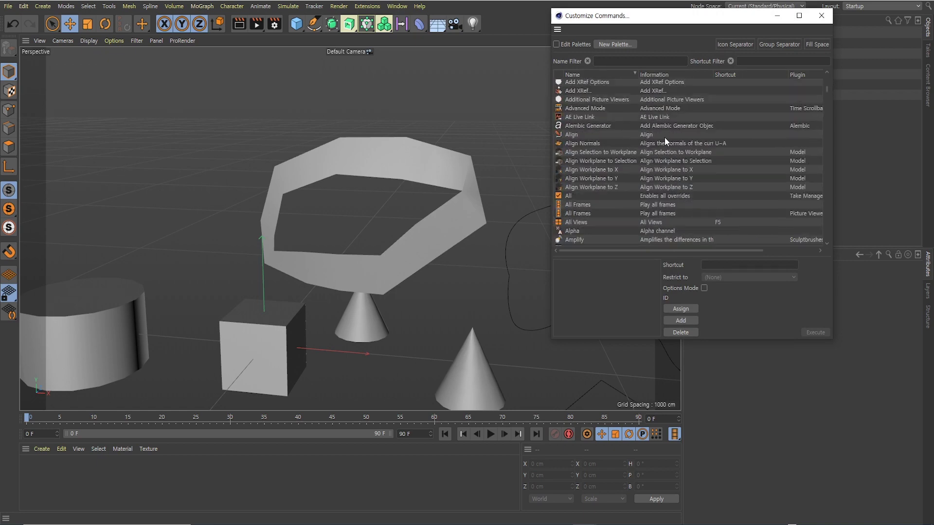
{"action": "scroll", "coordinate": [665, 137], "scroll_direction": "down", "scroll_amount": 15}
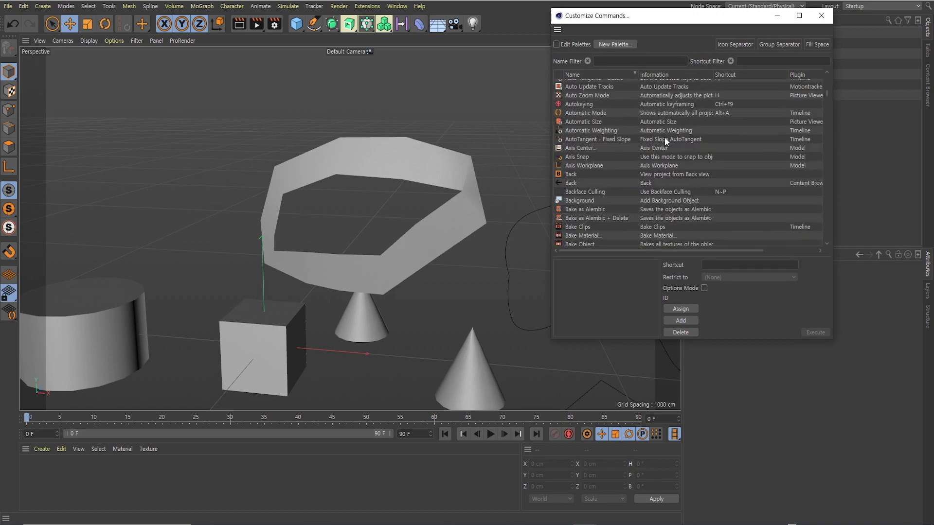
{"action": "scroll", "coordinate": [665, 138], "scroll_direction": "down", "scroll_amount": 5}
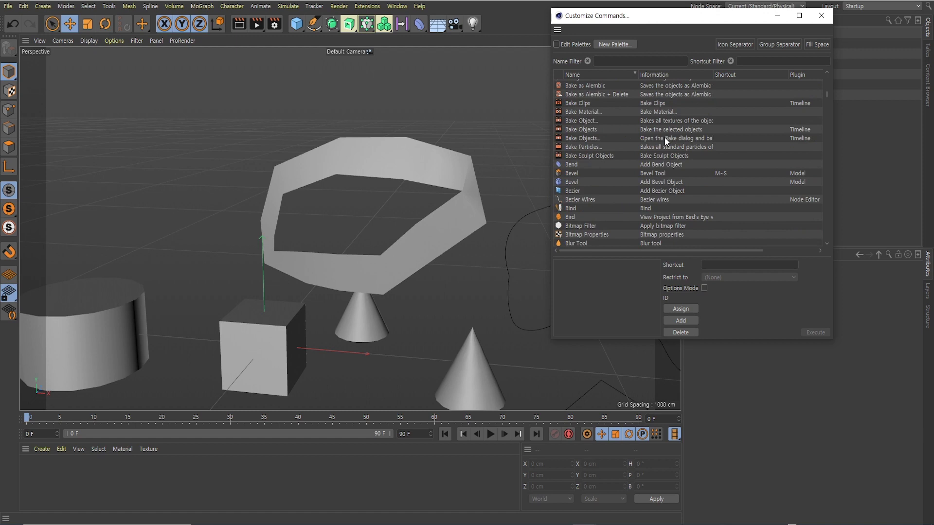
{"action": "left_click_drag", "start_coordinate": [608, 16], "coordinate": [677, 53]}
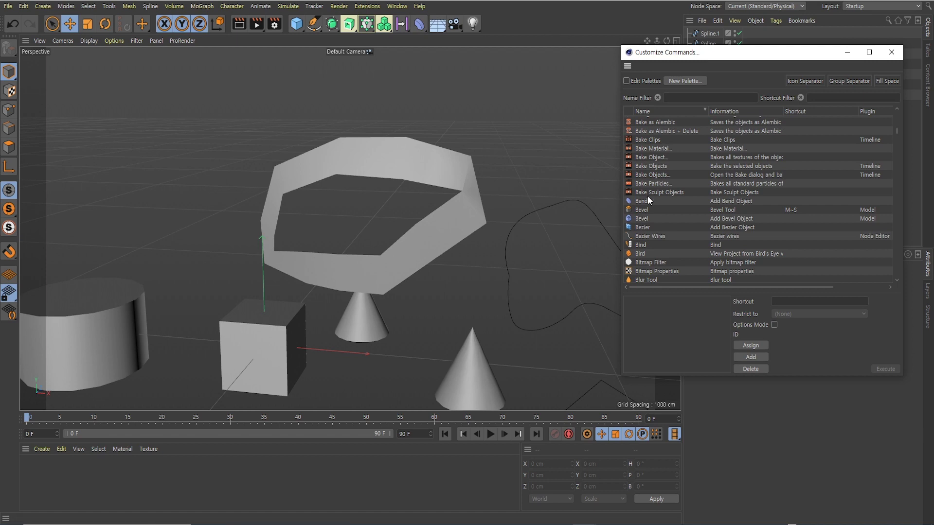
- Add the Bevel object command and the Bevel tool command from the command list to the main icon palette above the viewport
{"action": "left_click_drag", "start_coordinate": [645, 220], "coordinate": [596, 39]}
{"action": "left_click_drag", "start_coordinate": [673, 56], "coordinate": [658, 97]}
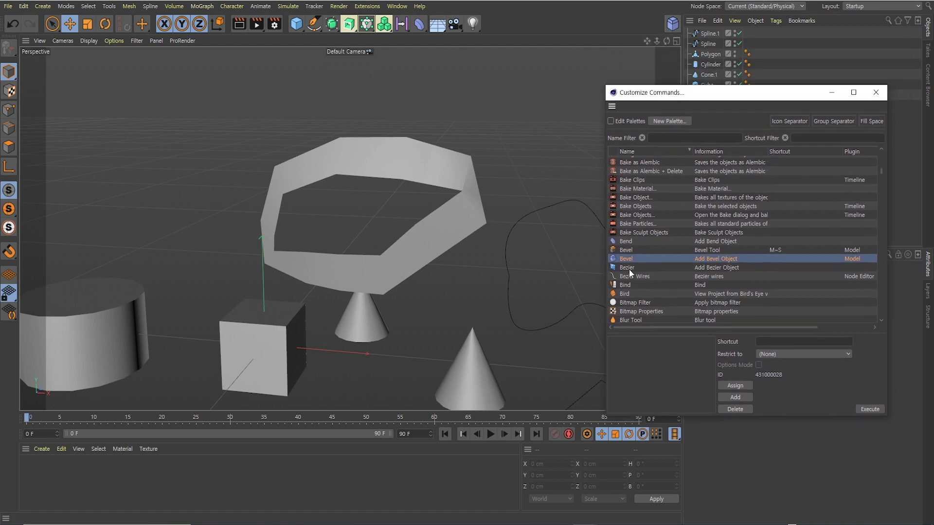
{"action": "left_click", "coordinate": [627, 250]}
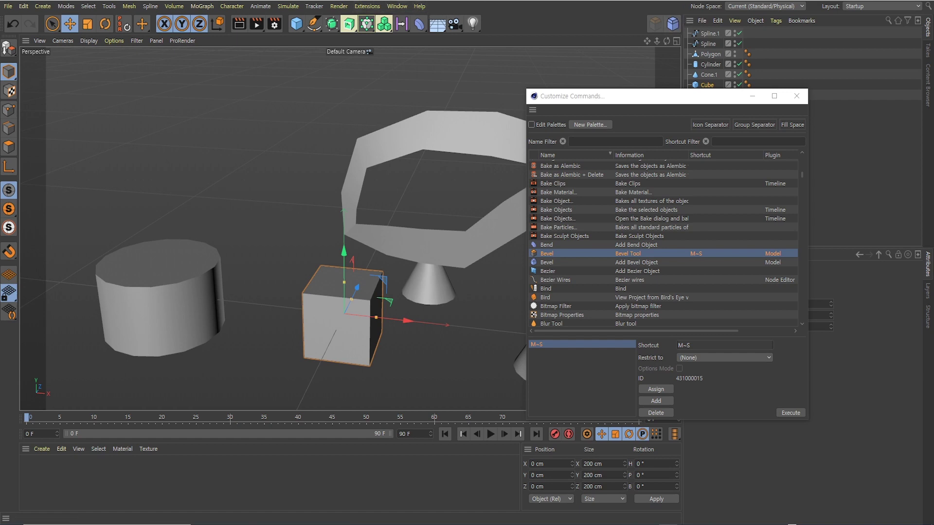
- Enable palette editing, remove the two added Bevel commands from the main icon palette, and close the Customize Commands window
{"action": "left_click", "coordinate": [407, 7]}
{"action": "mouse_move", "coordinate": [499, 25]}
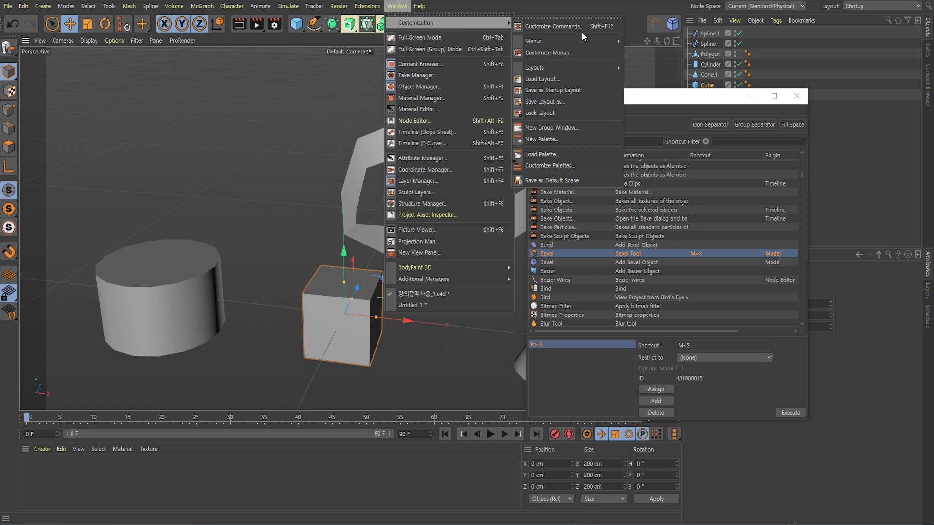
{"action": "left_click", "coordinate": [545, 165]}
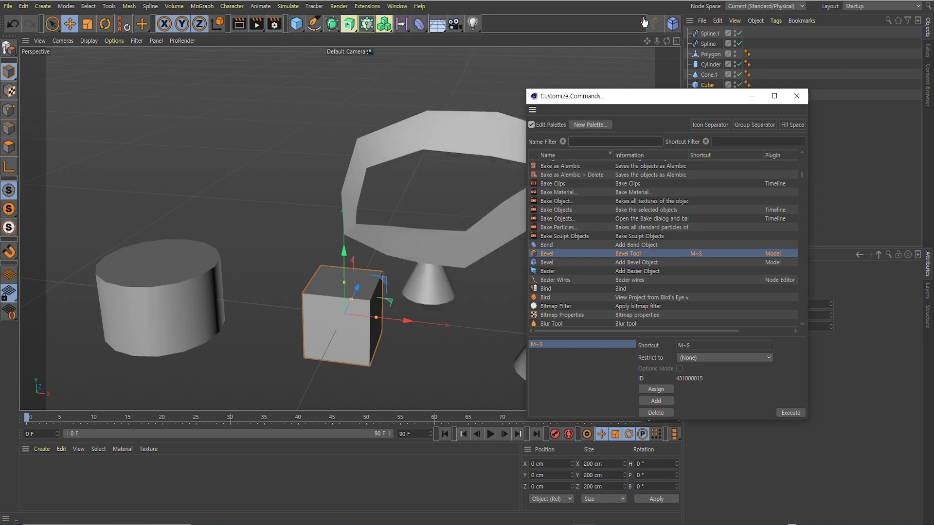
{"action": "left_click", "coordinate": [671, 26]}
{"action": "left_click_drag", "start_coordinate": [672, 29], "coordinate": [671, 32]}
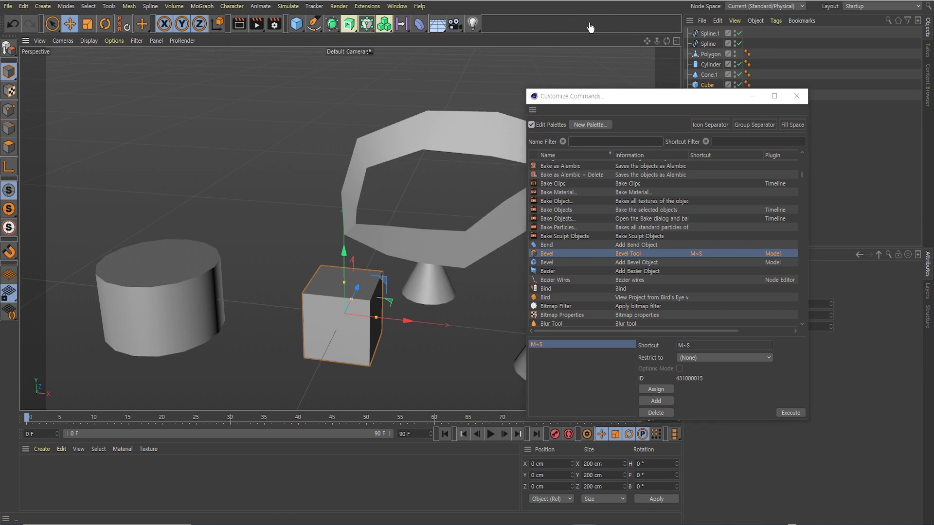
{"action": "left_click", "coordinate": [796, 96]}
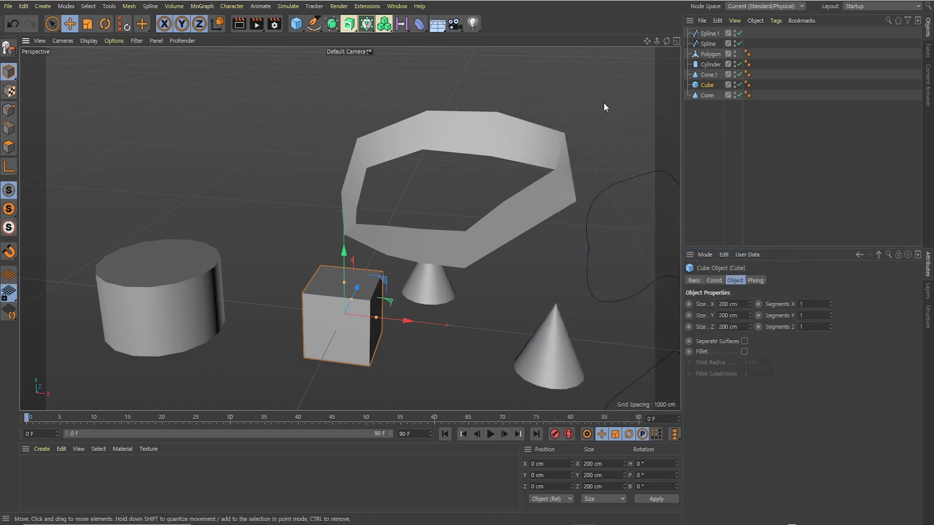
- Deselect the cube in the perspective view
{"action": "left_click", "coordinate": [576, 114]}
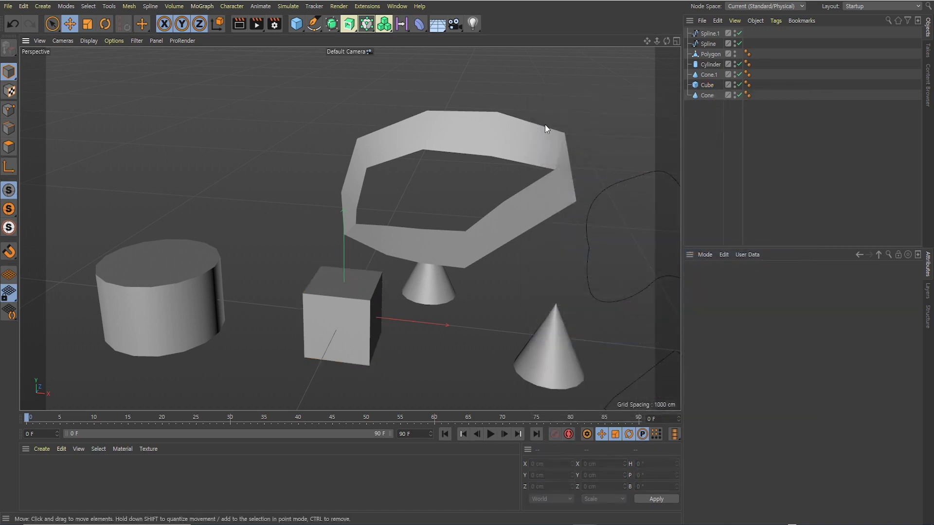
{"action": "scroll", "coordinate": [545, 125], "scroll_direction": "down", "scroll_amount": 2}
{"action": "middle_click_drag", "start_coordinate": [545, 125], "coordinate": [513, 127], "text": "alt"}
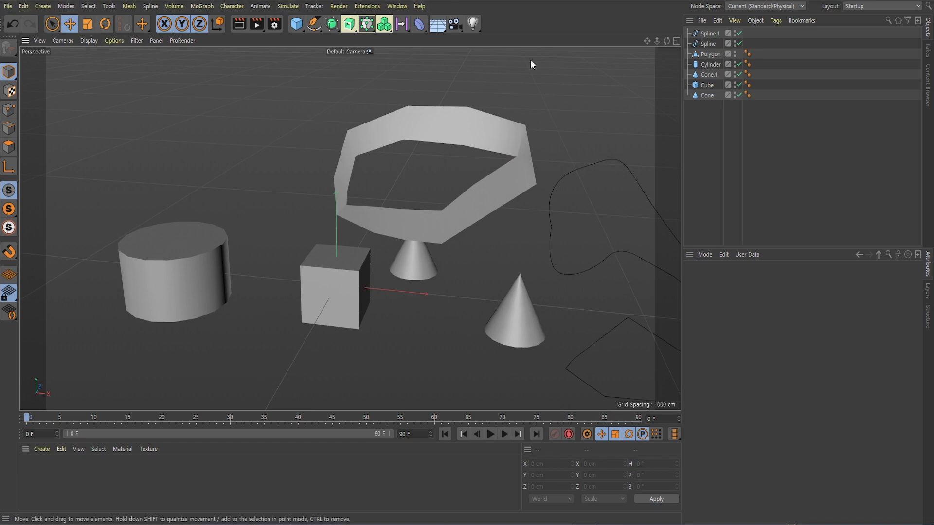
{"action": "left_click_drag", "start_coordinate": [476, 100], "coordinate": [501, 148], "text": "alt"}
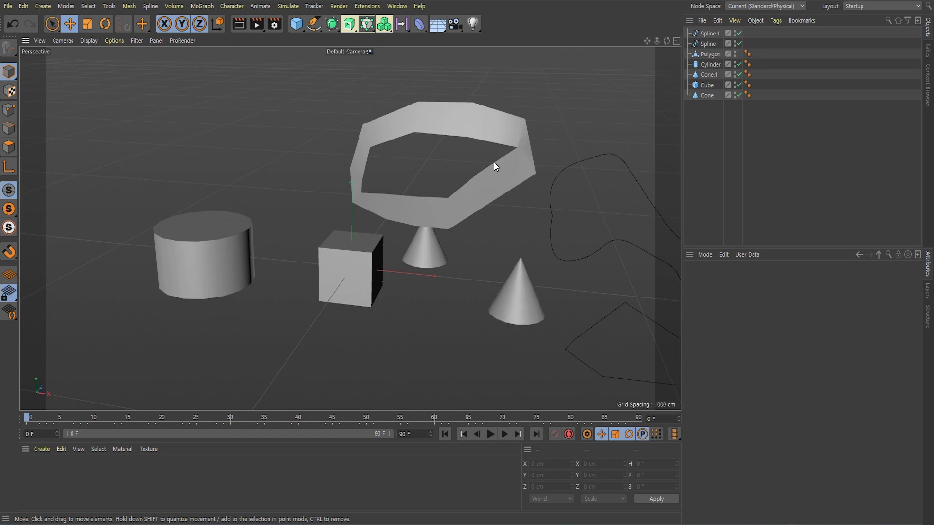